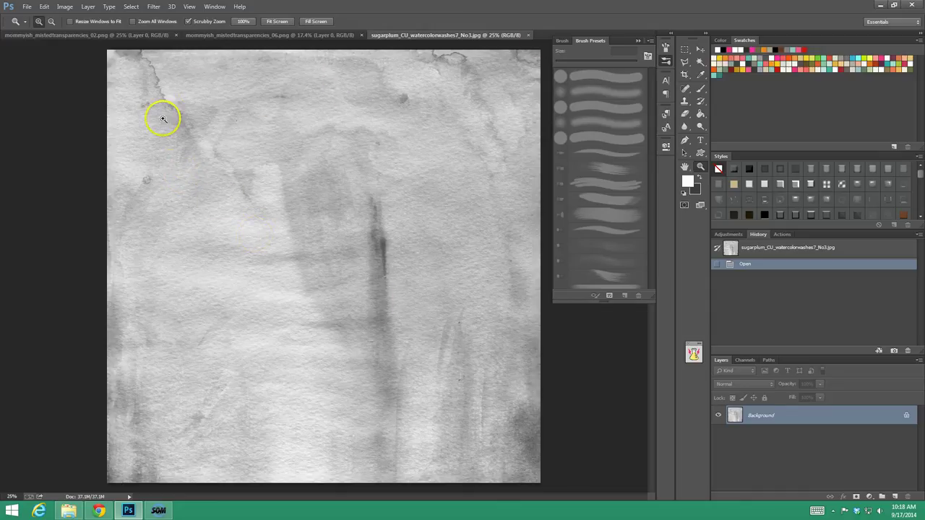
- Look through the two misted transparency images and the watercolor wash texture that are open
click(214, 33)
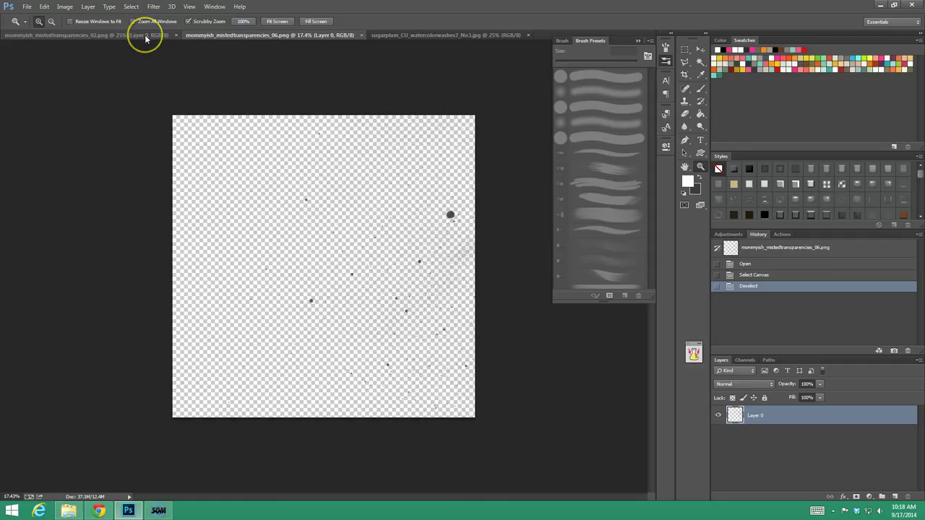
click(145, 34)
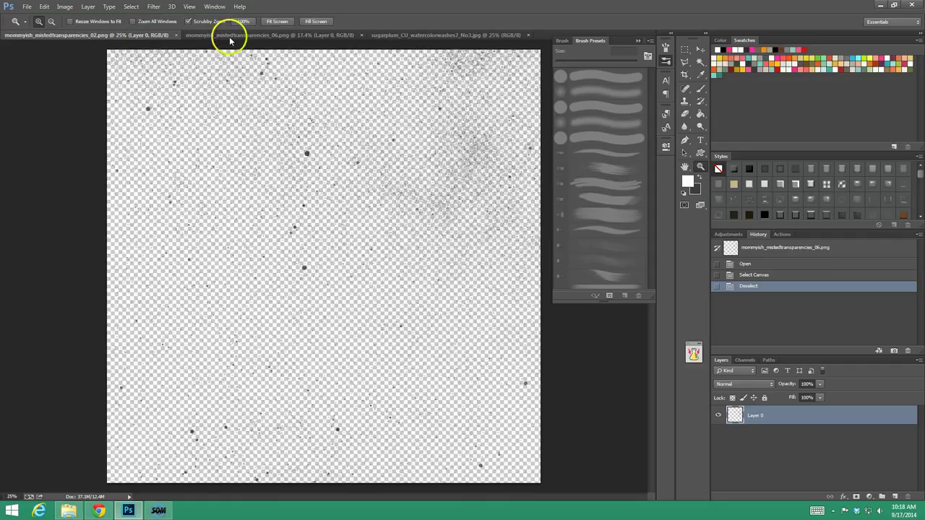
click(244, 34)
click(399, 35)
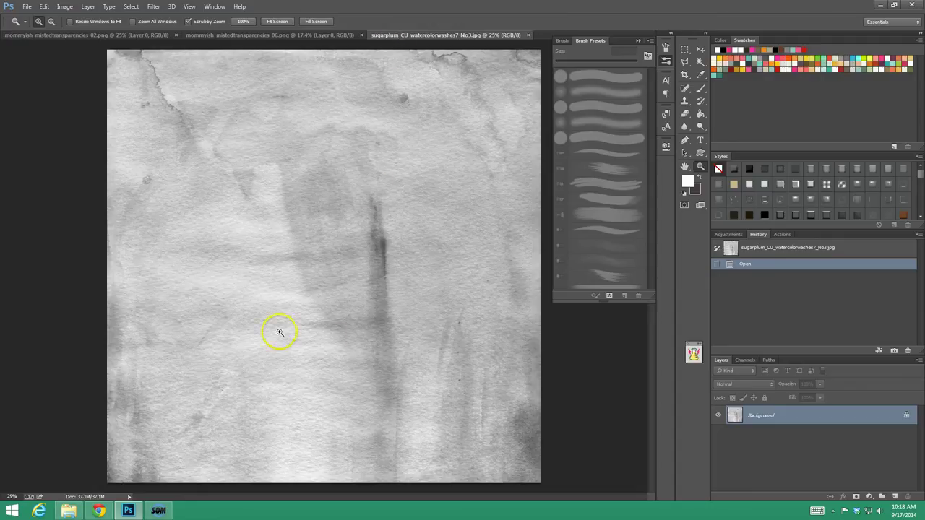
click(238, 34)
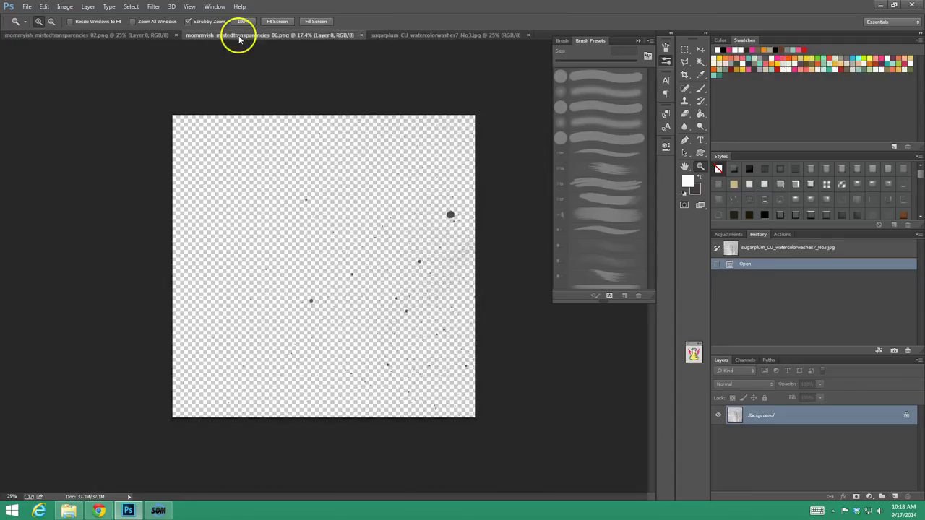
click(401, 37)
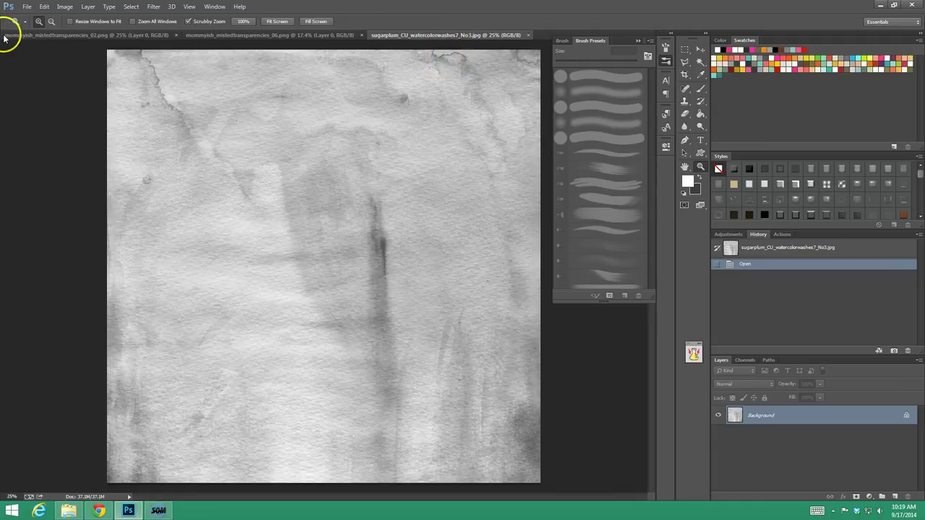
- Create a new 4 by 4 inch document at 300 pixels/inch with a transparent background
click(26, 7)
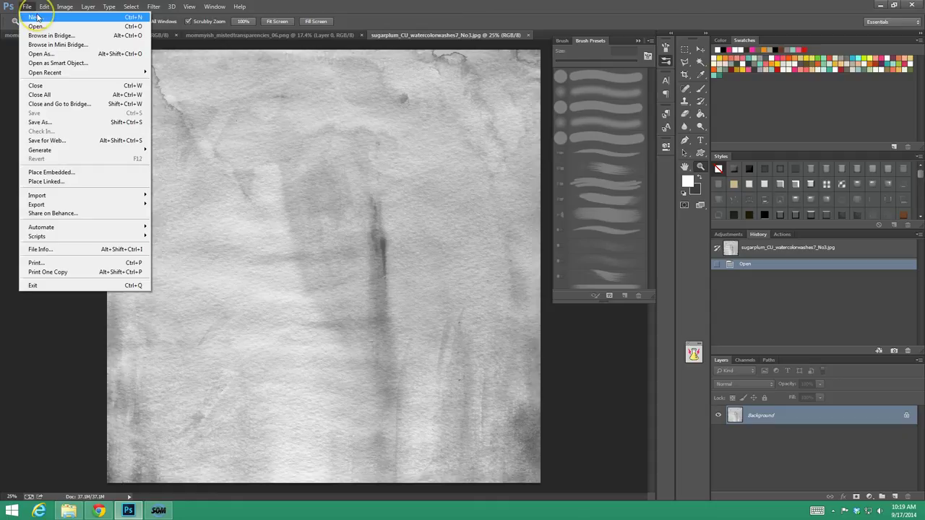
click(36, 17)
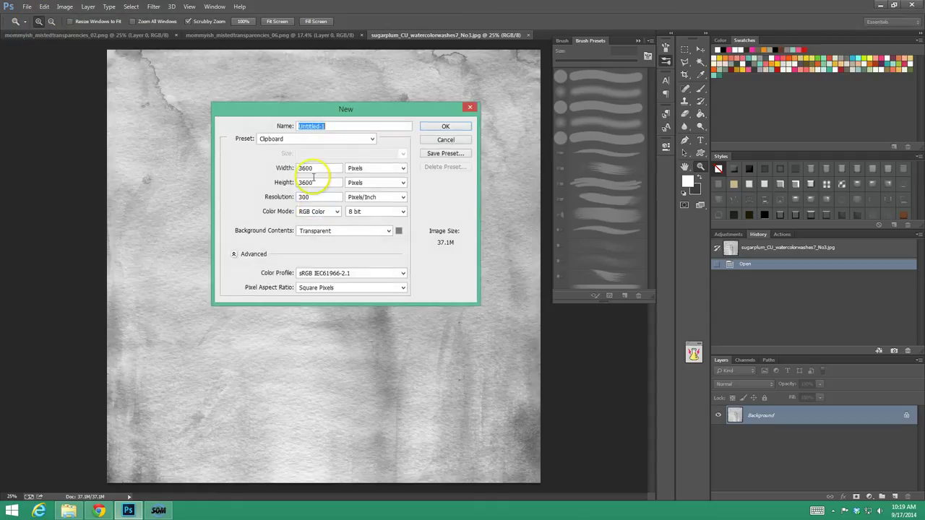
click(354, 168)
click(359, 185)
click(285, 168)
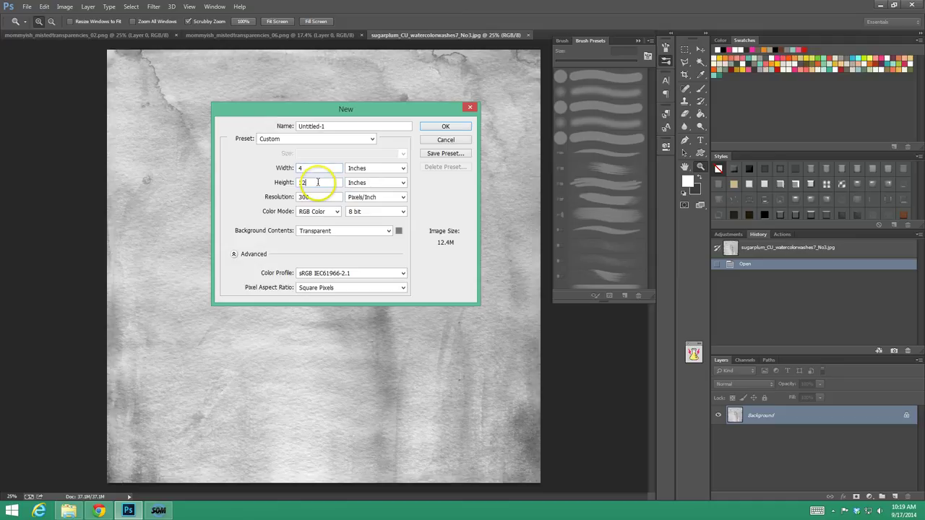
text(4)
click(443, 127)
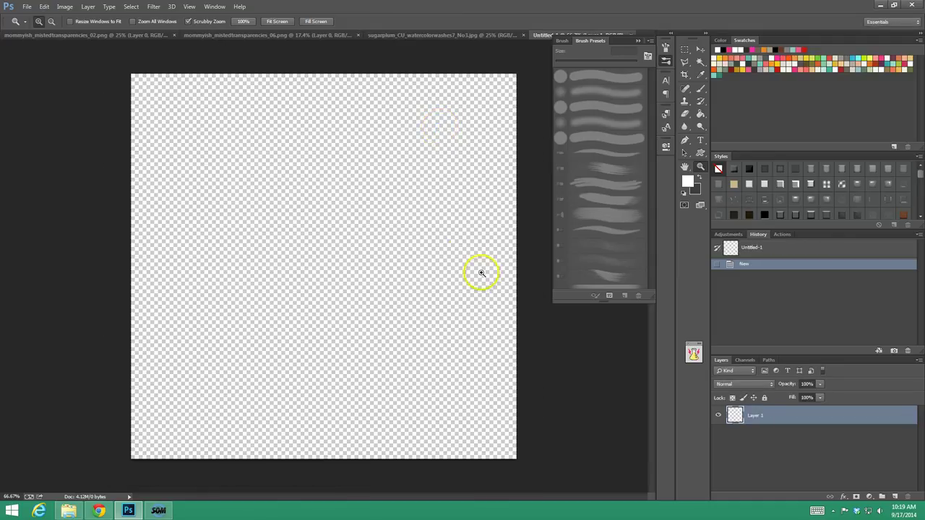
- Draw a white circle about 3.5 inches in diameter with the Ellipse tool and move it closer to the canvas centre
click(700, 152)
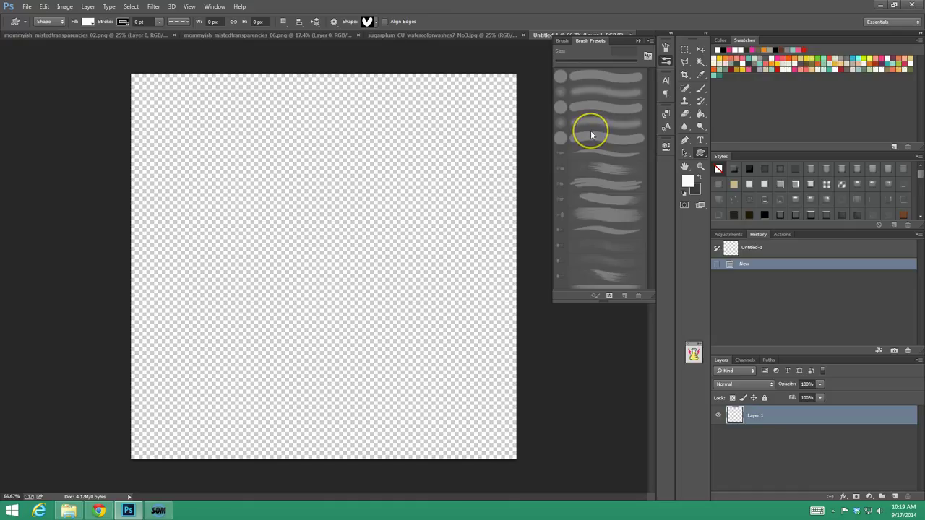
click(700, 153)
click(739, 169)
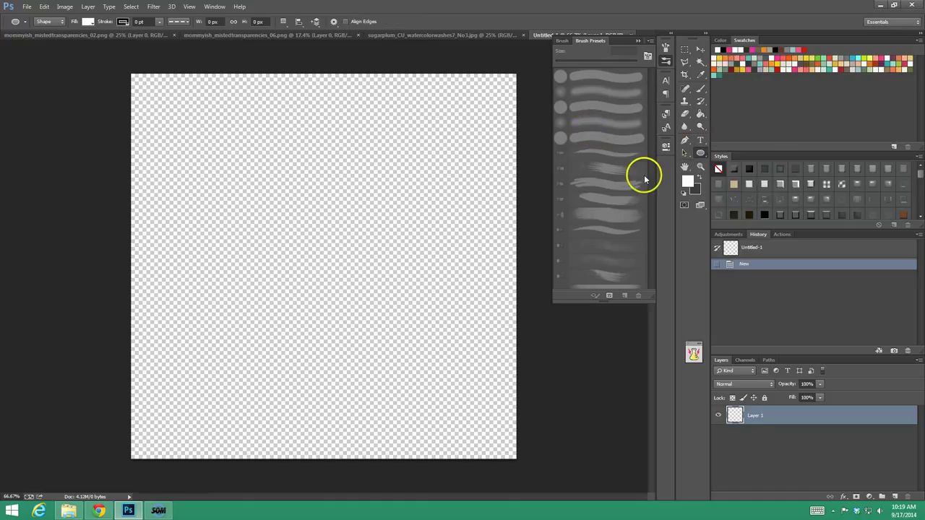
mouse_move(159, 94)
mouse_down()
mouse_move(202, 101)
mouse_move(455, 306)
mouse_move(535, 403)
mouse_up()
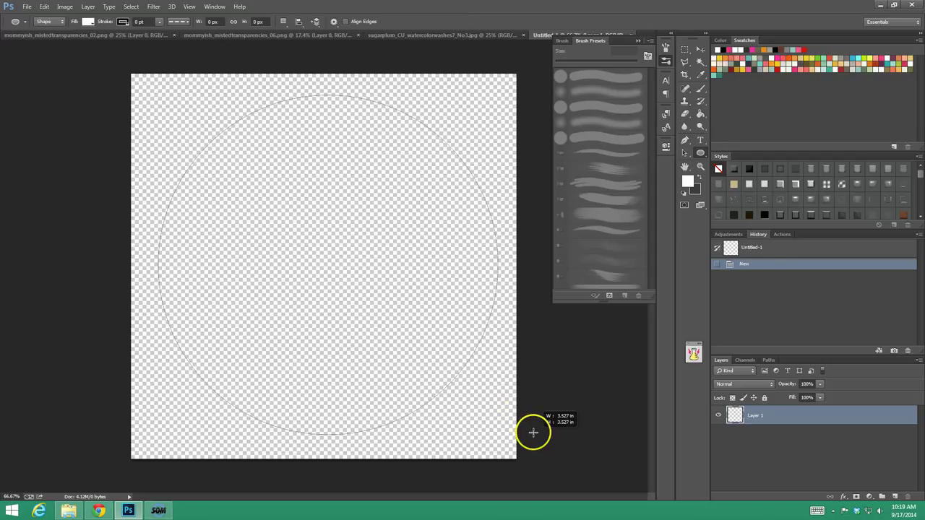
drag(534, 434, 535, 434)
click(700, 49)
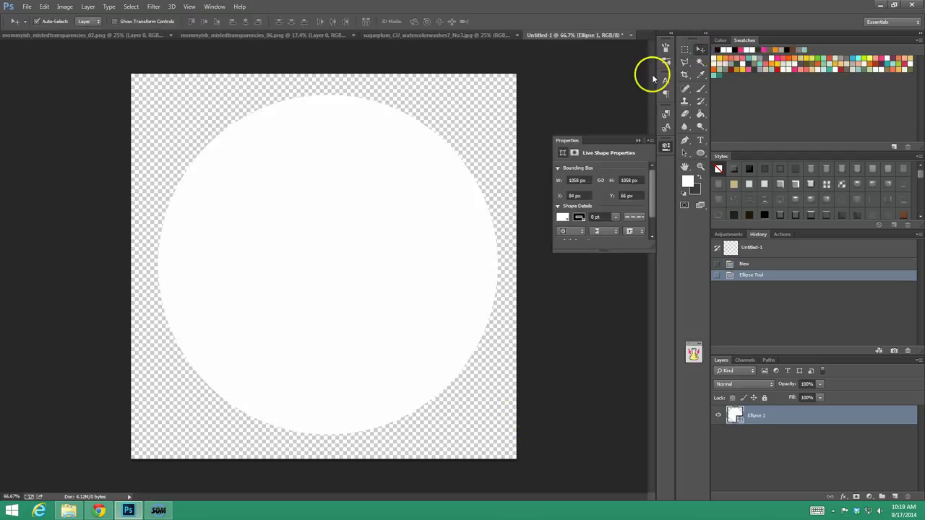
drag(347, 259, 339, 255)
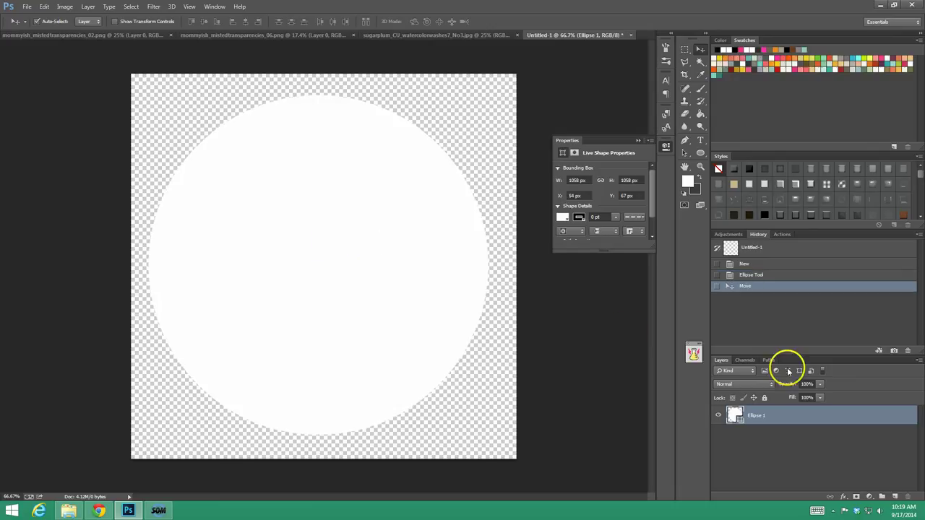
- Add a new layer beneath the circle, fill it with white and apply the tan kraft paper style
click(786, 437)
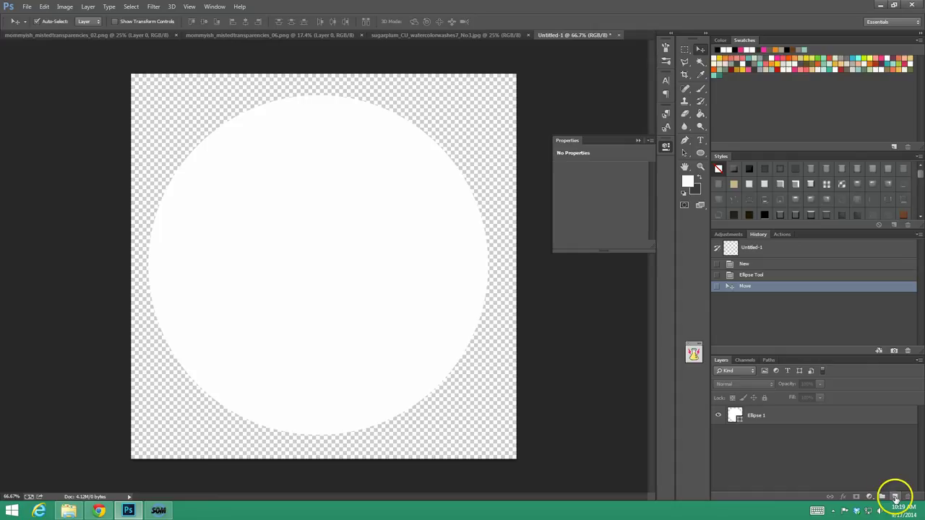
click(895, 498)
drag(769, 417, 769, 442)
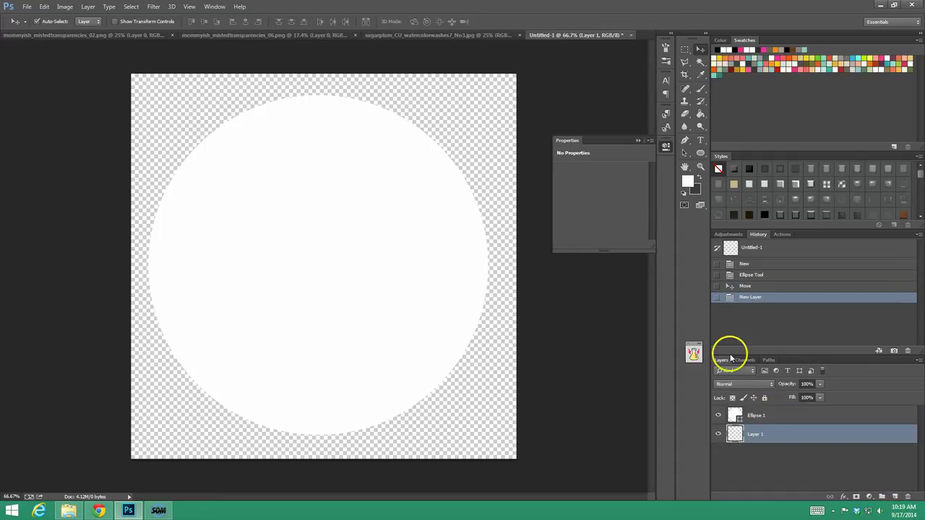
click(700, 114)
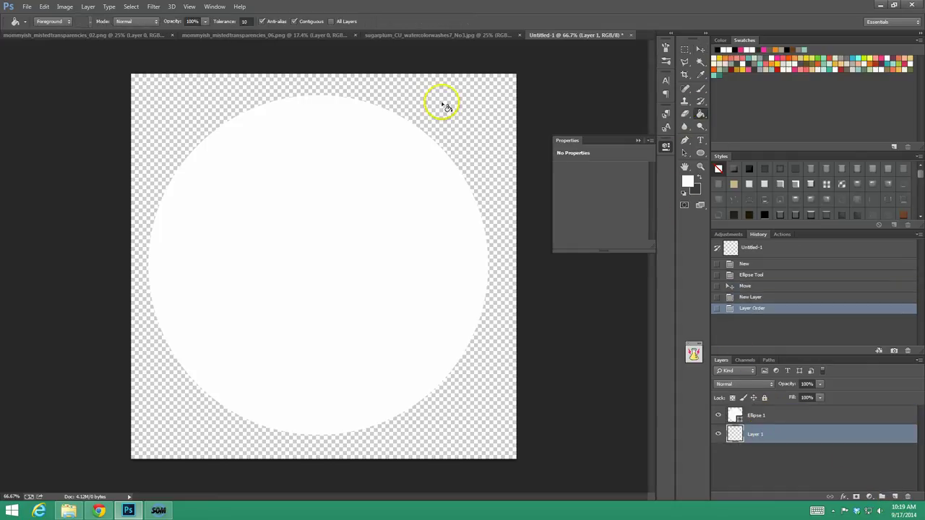
click(451, 117)
click(734, 184)
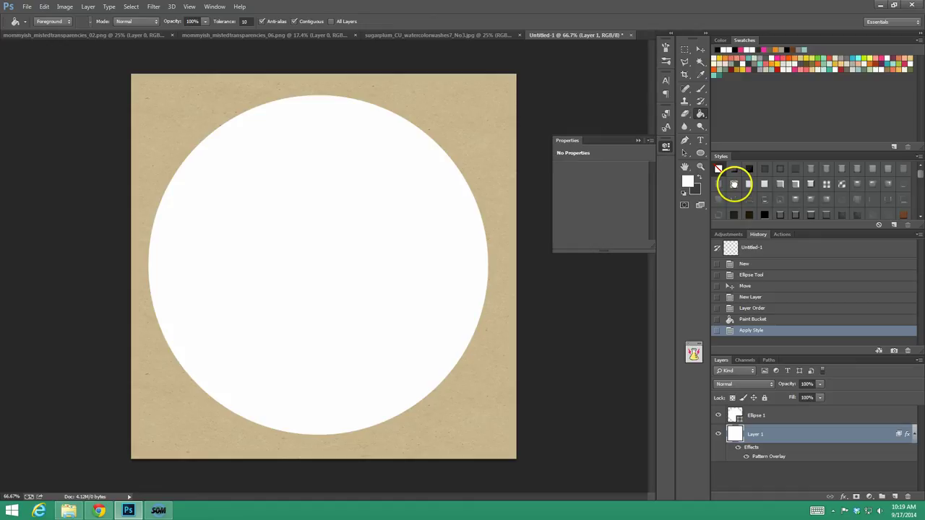
- Try merging all visible layers, and revert to the state before the merge
right_click(813, 434)
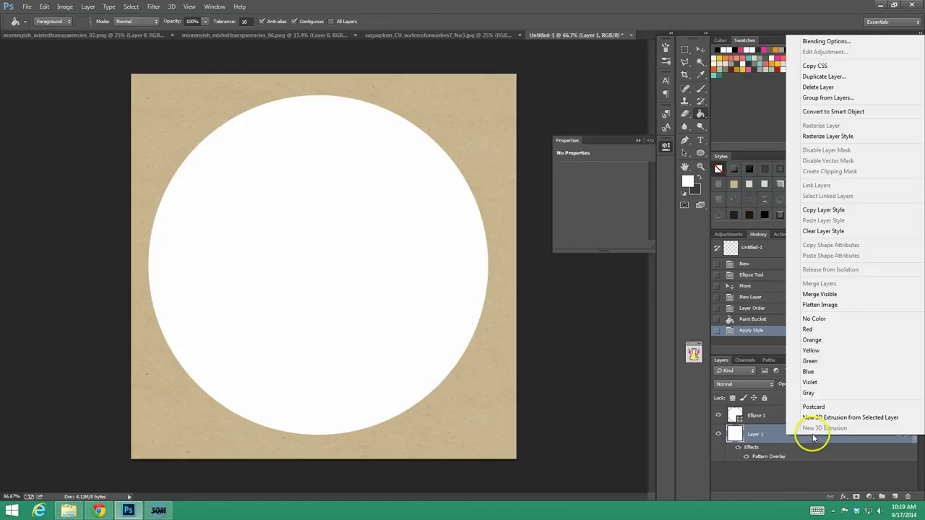
click(831, 295)
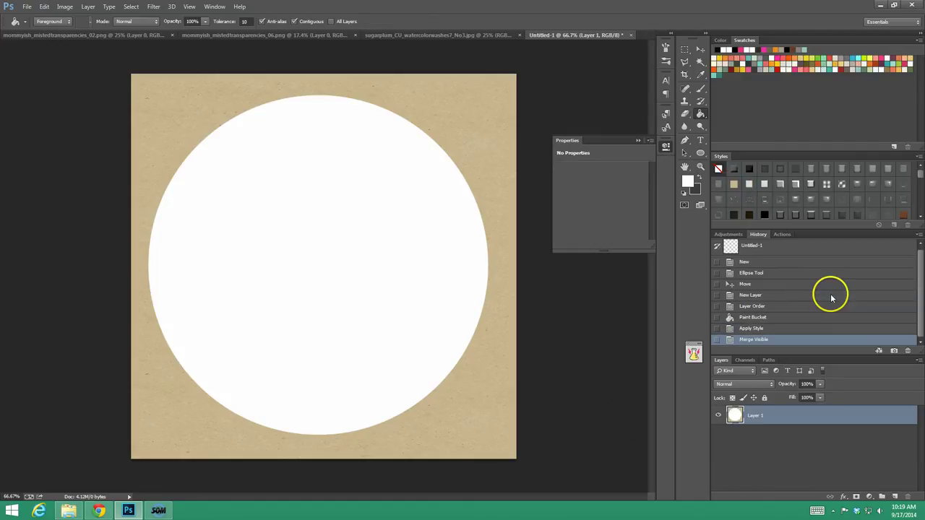
click(780, 330)
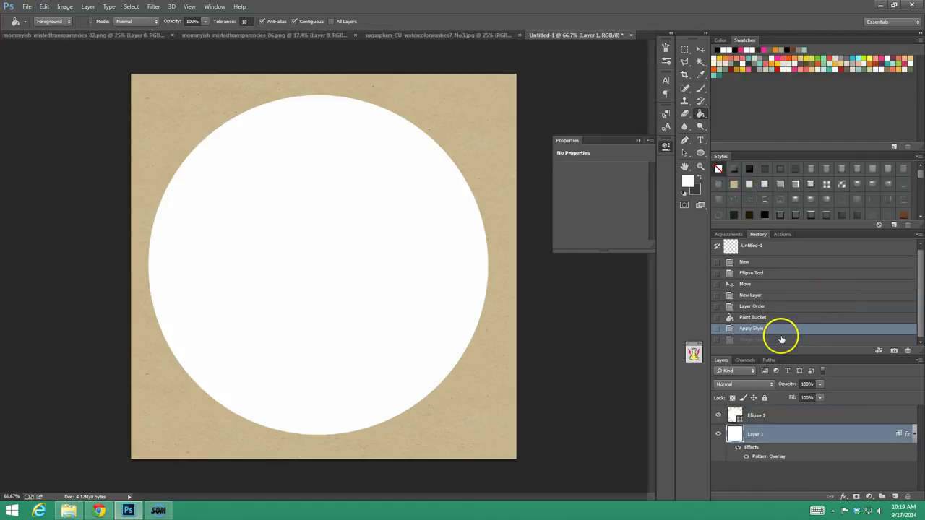
- Fully lock the kraft paper layer and shift the white circle slightly to the right on the canvas
click(764, 398)
click(793, 418)
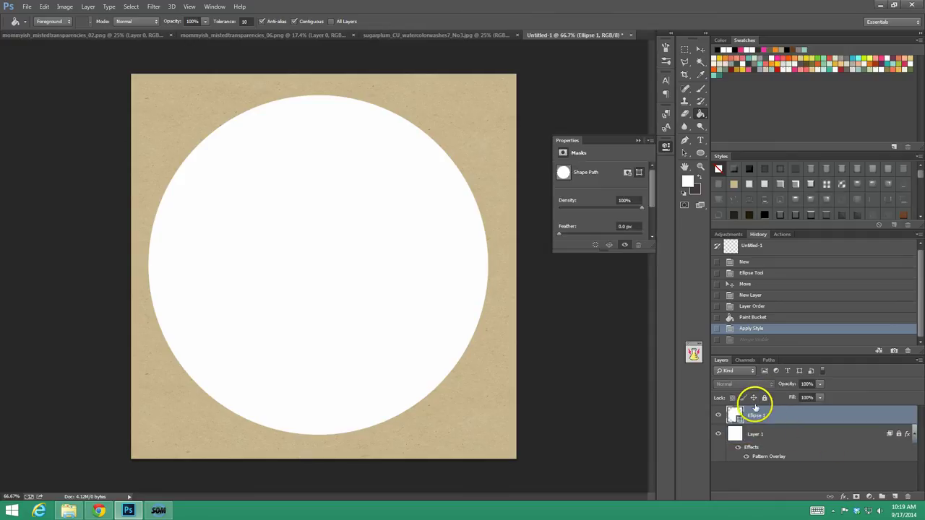
click(701, 49)
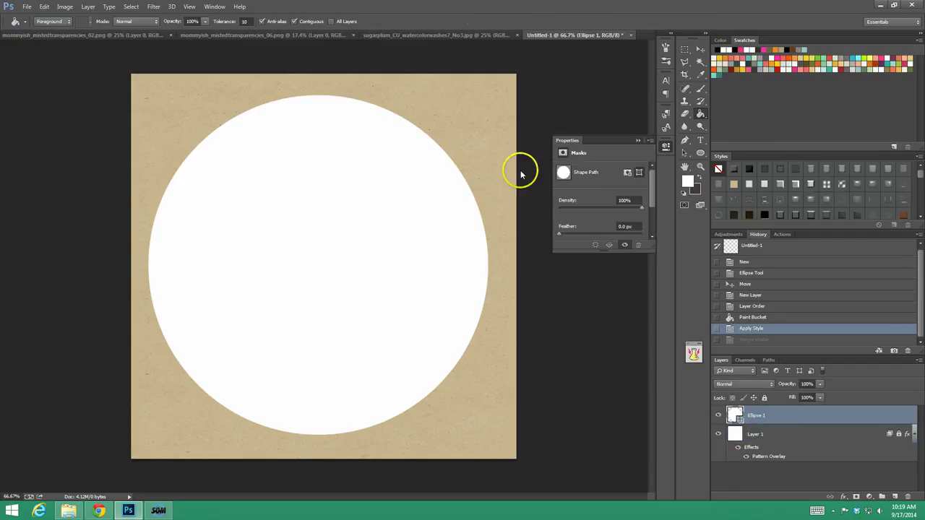
drag(429, 198, 434, 199)
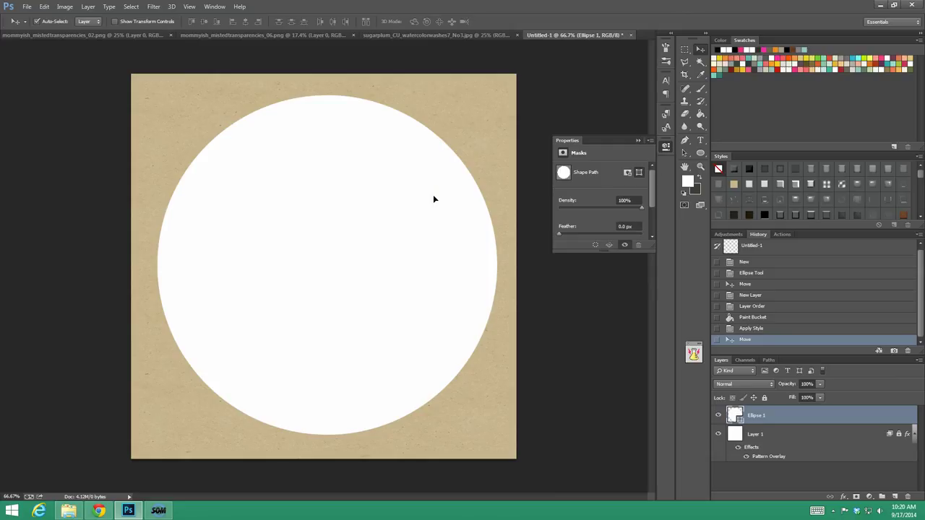
click(415, 198)
click(385, 173)
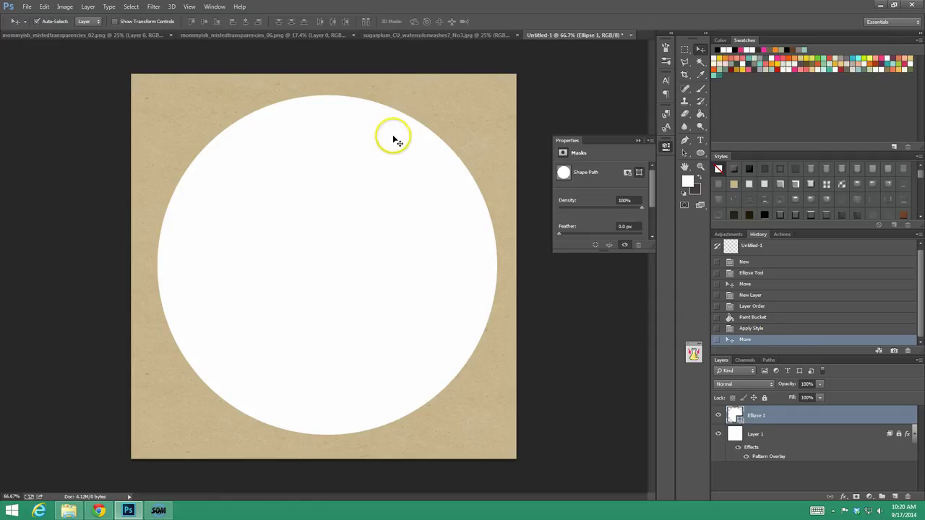
- Add a Levels adjustment to the sugarplum watercolor wash texture with input levels of 66, 1.39 and 213
click(403, 34)
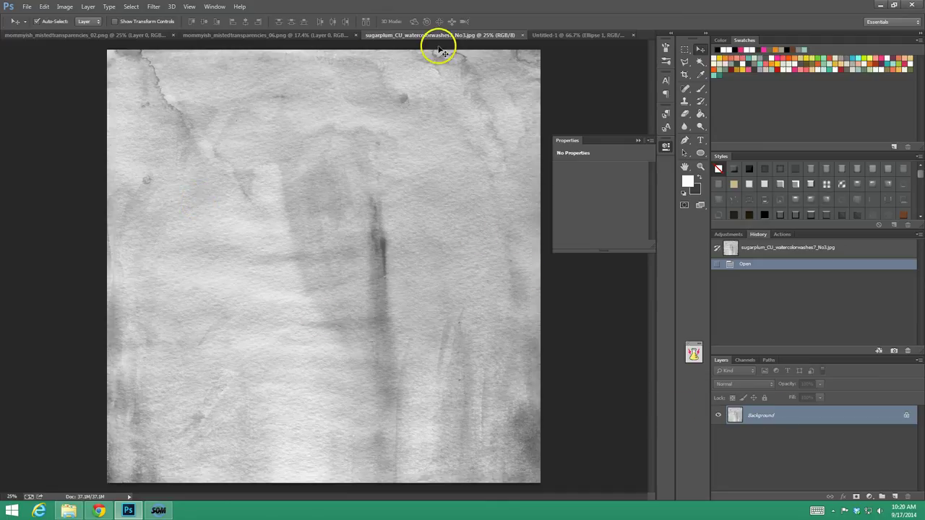
click(731, 237)
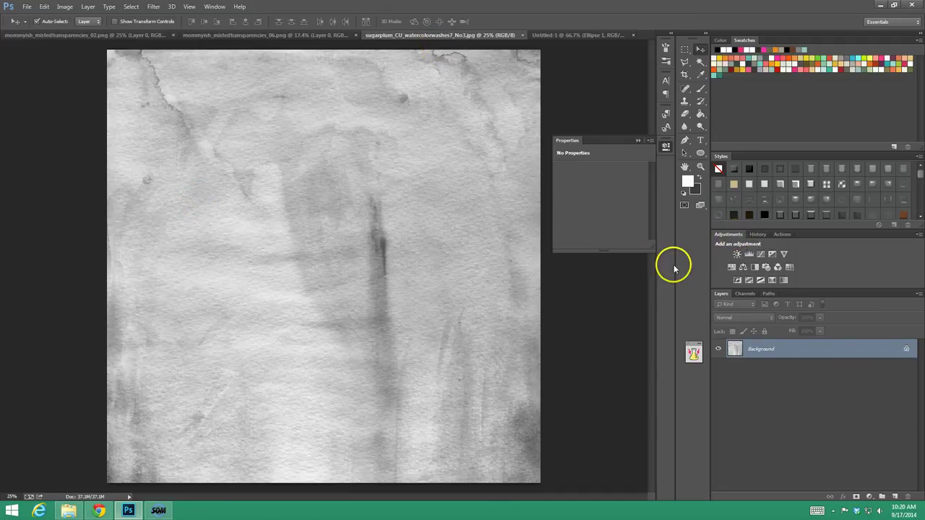
click(700, 167)
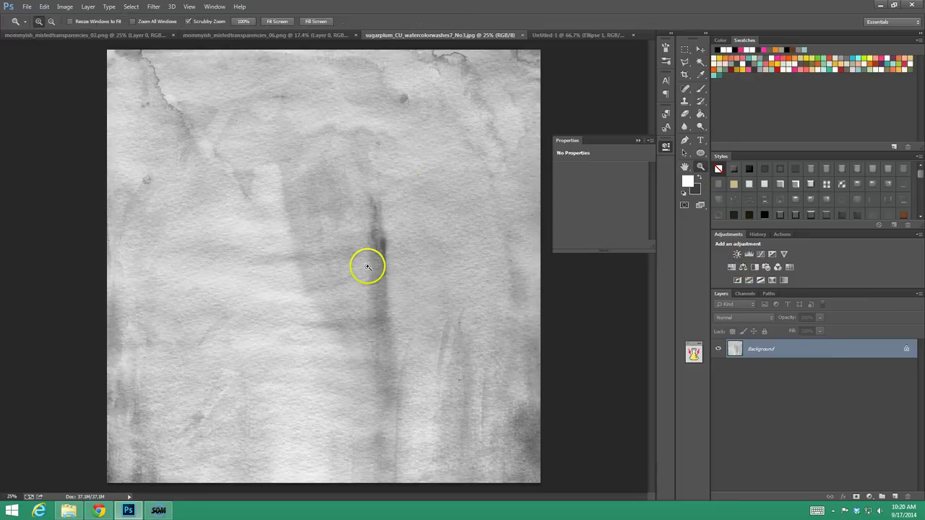
drag(368, 239, 434, 272)
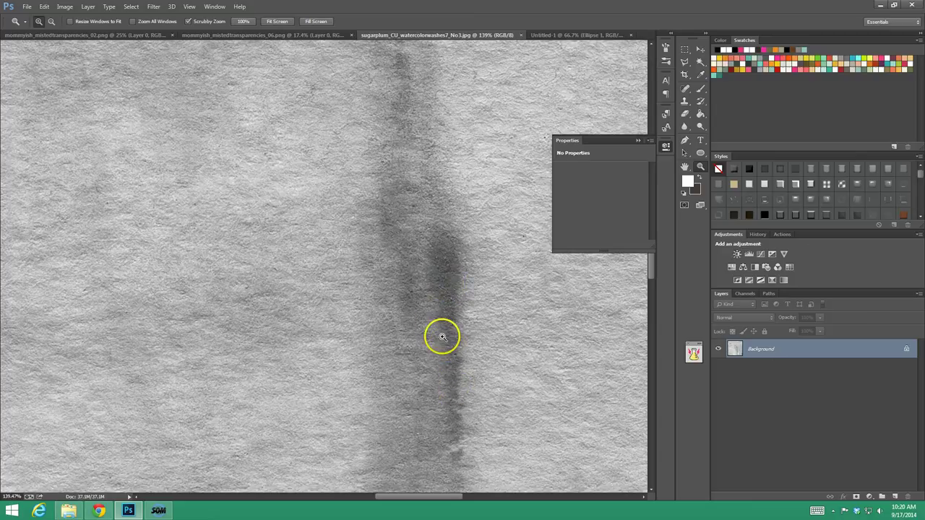
drag(443, 336, 374, 314)
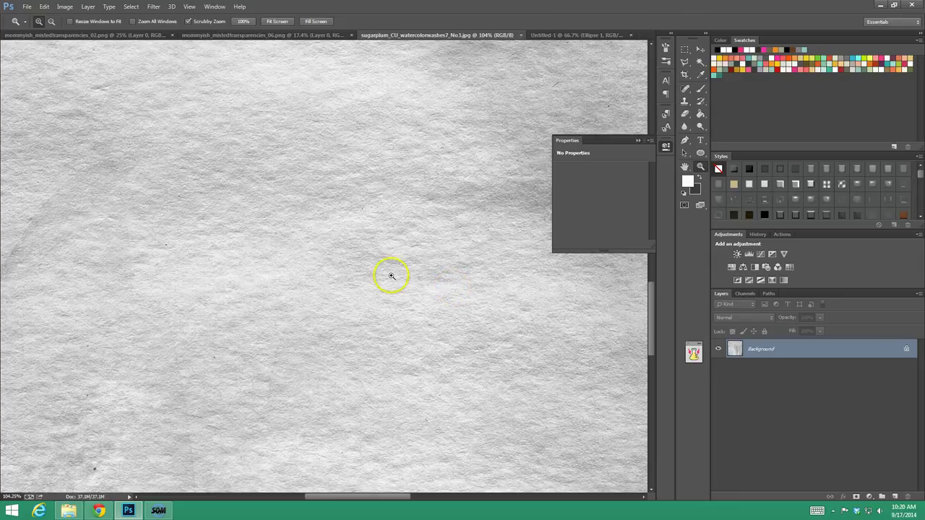
drag(392, 276, 347, 264)
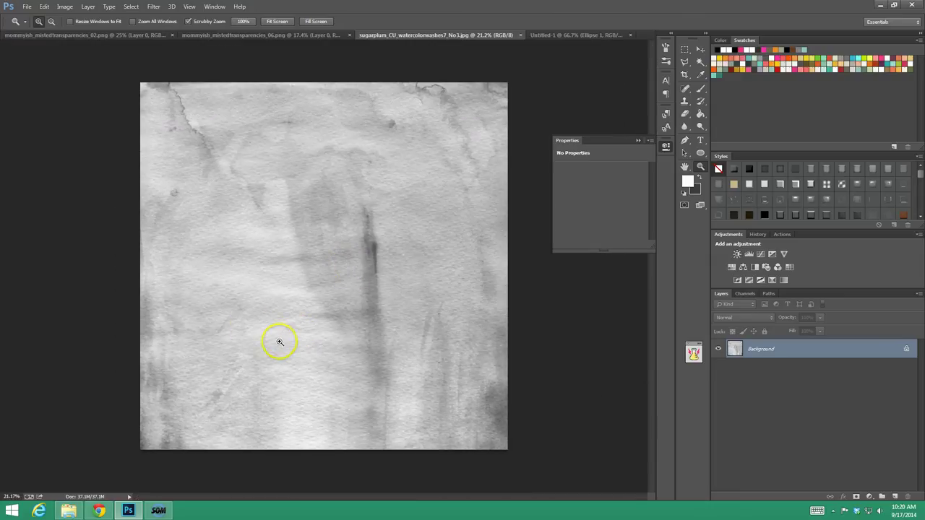
drag(295, 331, 295, 330)
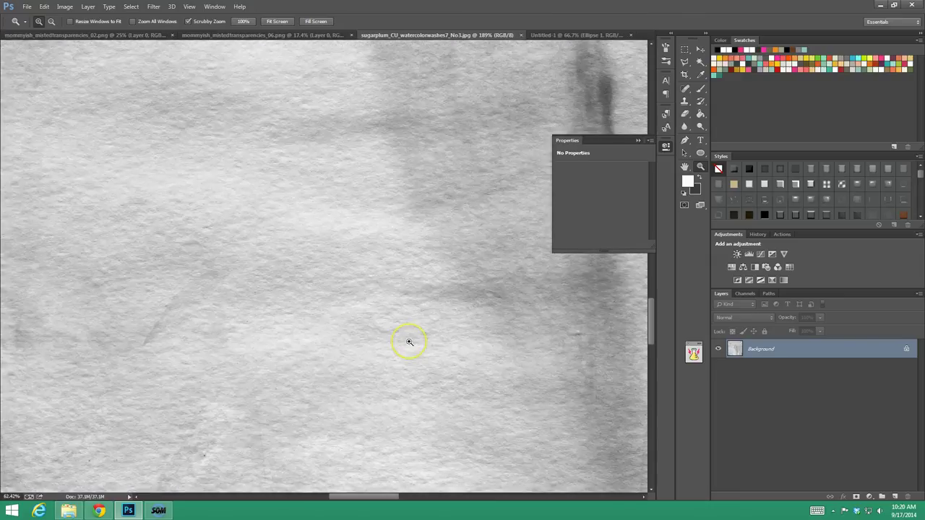
drag(409, 342, 409, 342)
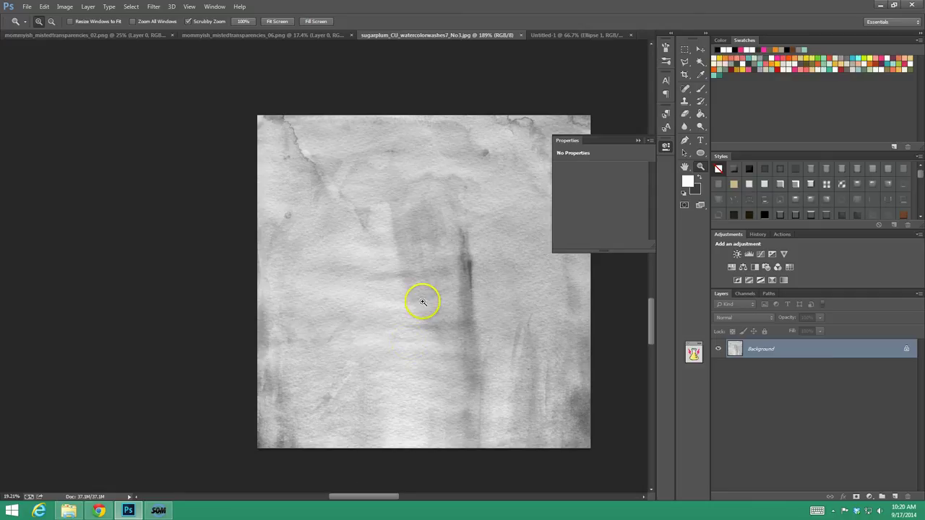
click(749, 254)
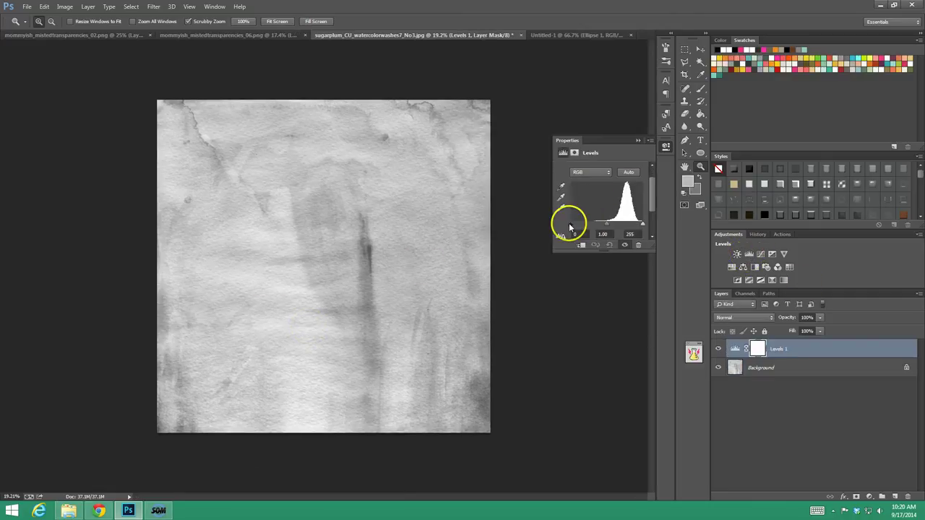
drag(571, 225, 611, 226)
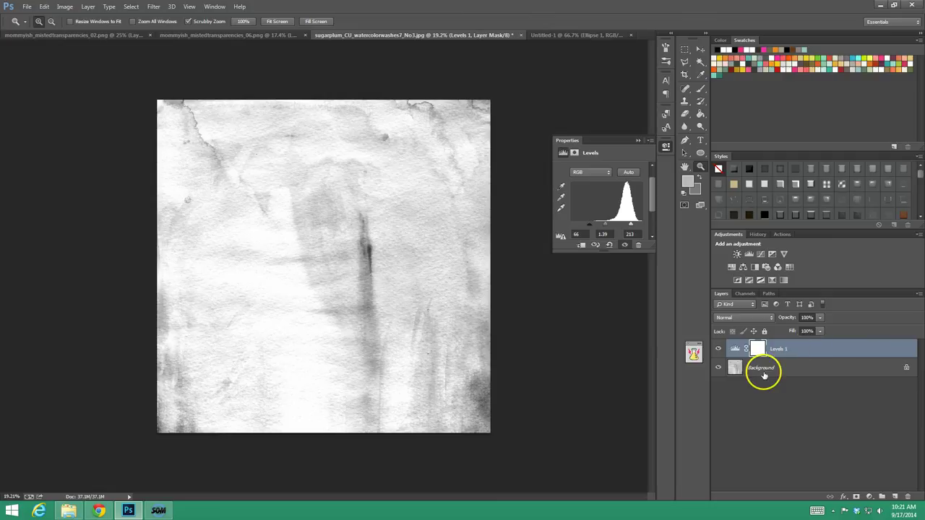
- Define a brush preset named watercolor1 from the Levels-adjusted watercolor texture, with the Background layer selected
click(724, 369)
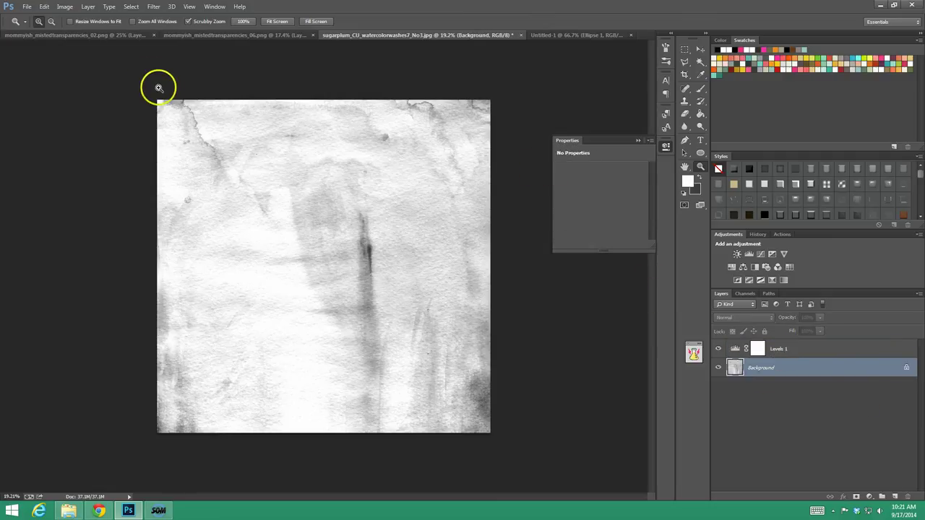
click(45, 7)
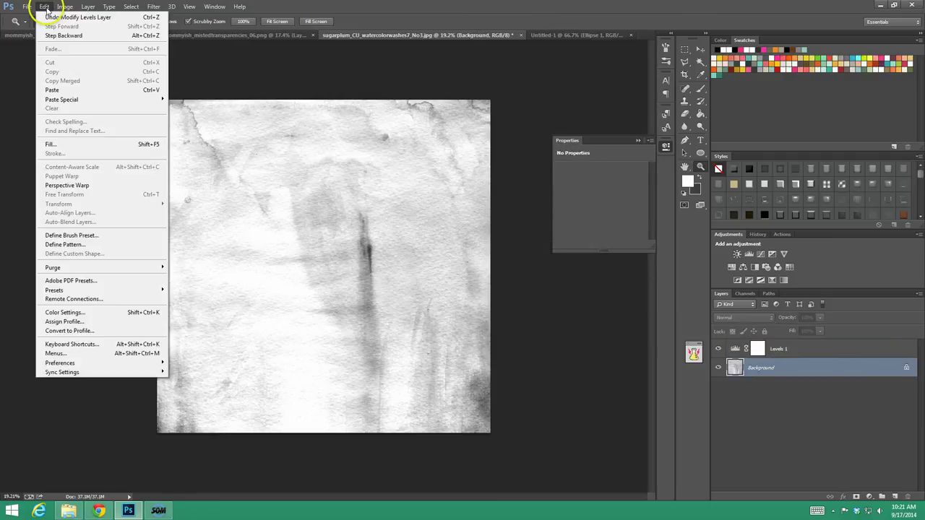
click(89, 236)
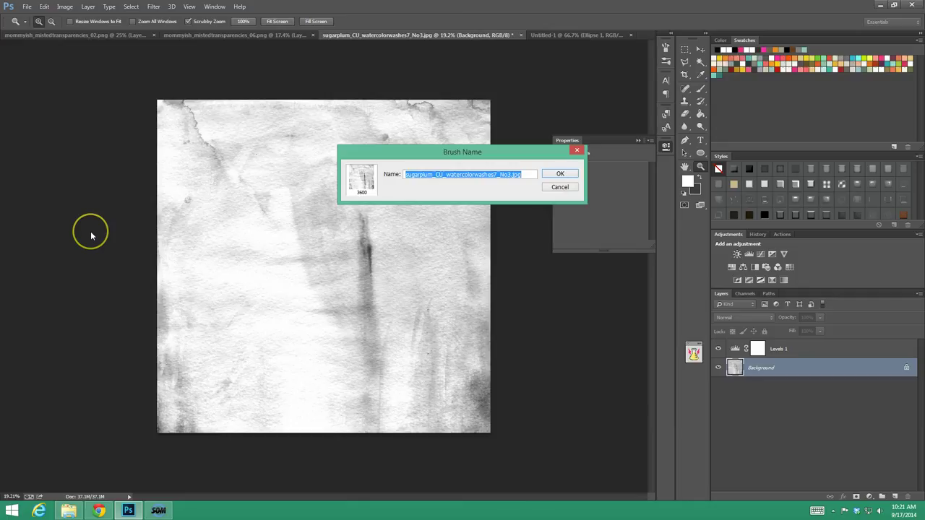
text(watercolor1)
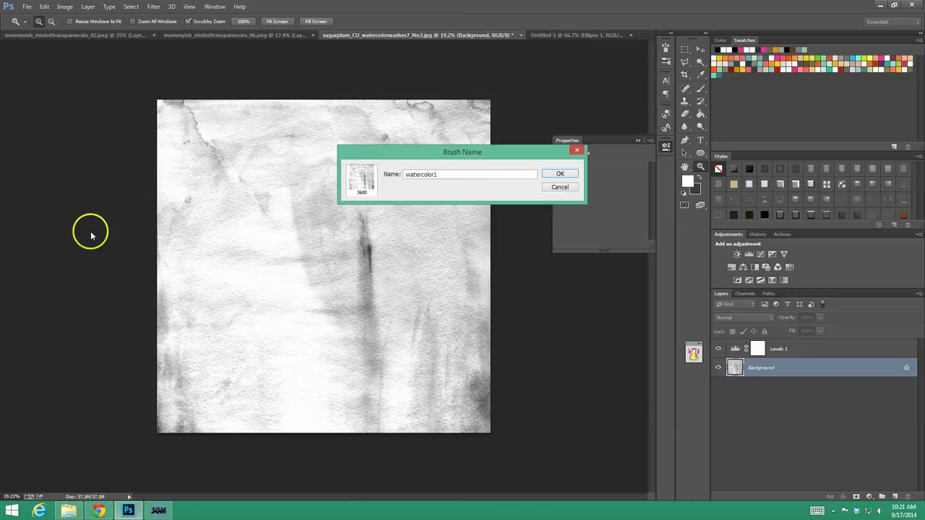
key(Return)
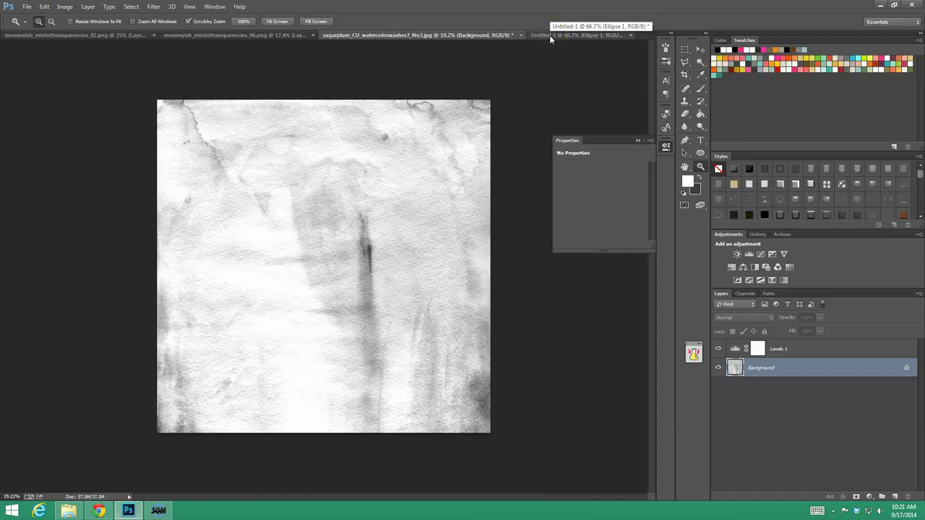
- Delete the Levels adjustment from the watercolor texture and close that file
click(796, 354)
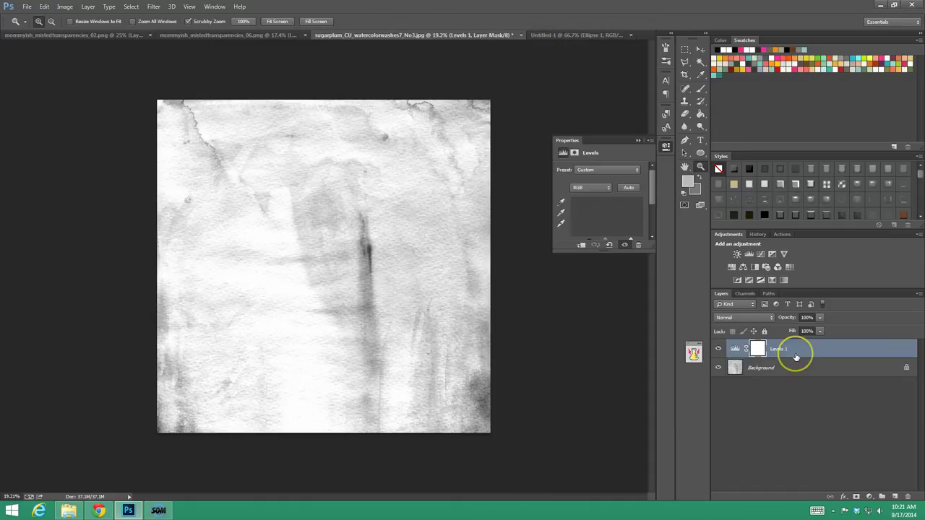
key(Delete)
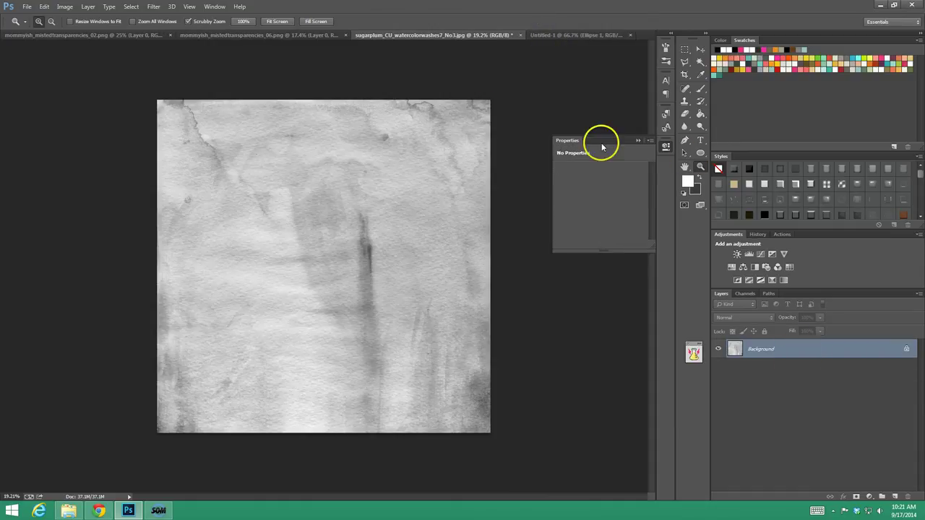
click(520, 36)
click(448, 192)
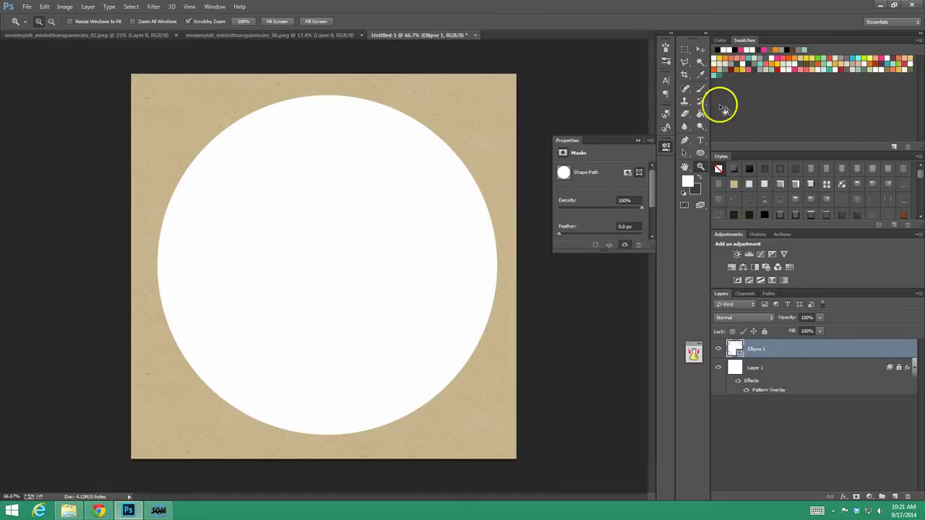
- Switch to the Brush tool, add a new layer above the circle and clip it to the circle
click(701, 88)
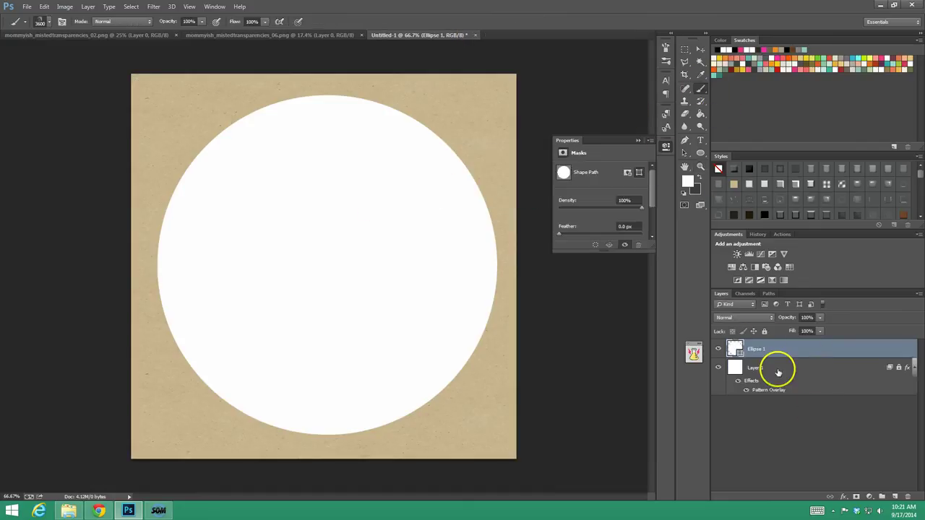
click(896, 498)
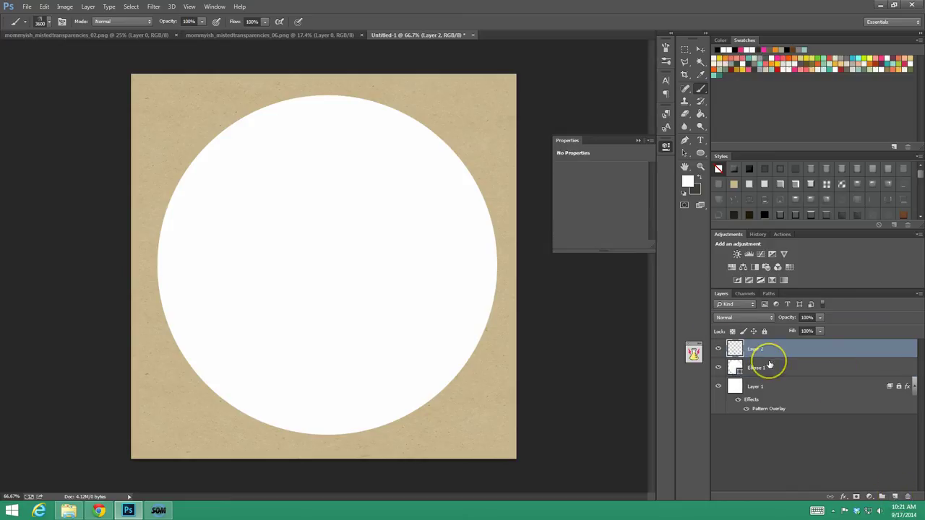
key(ctrl+alt+g)
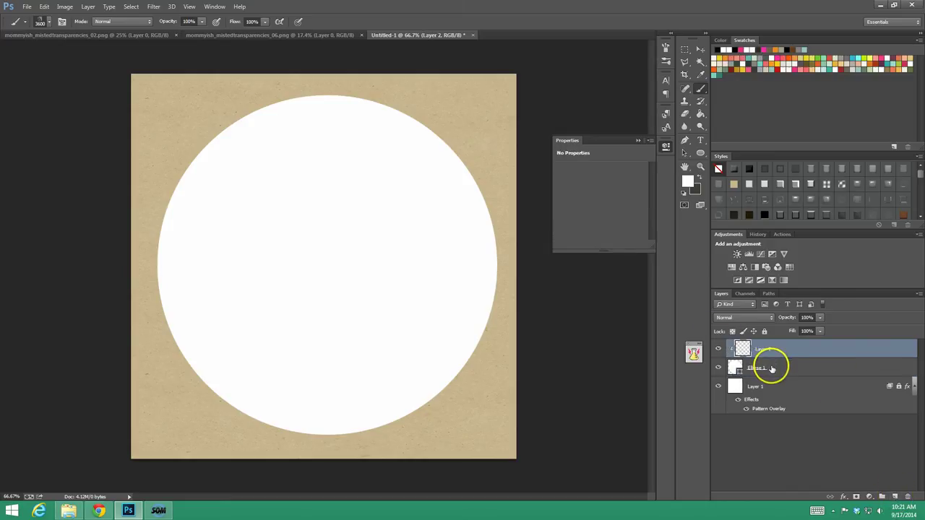
- Rename the circle layer as base and the clipped layer above it as watercolor1
double_click(759, 368)
text(base)
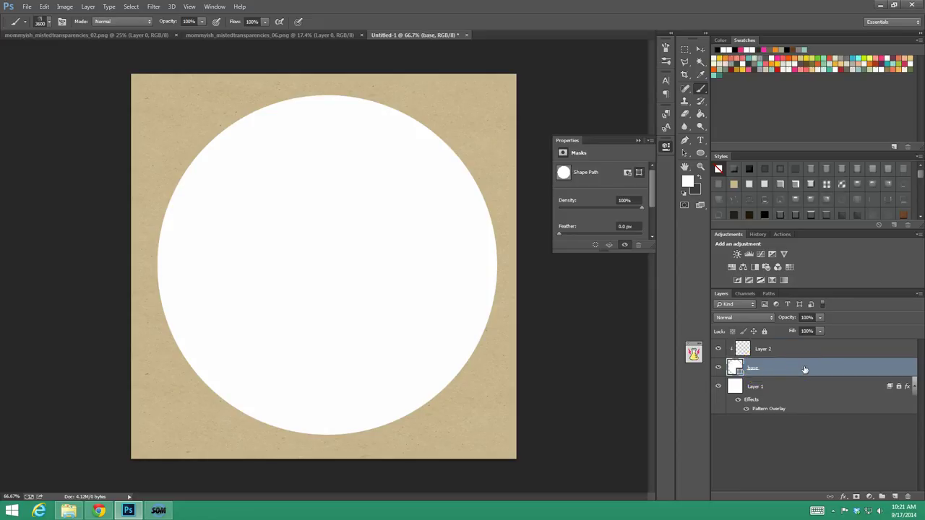
double_click(763, 349)
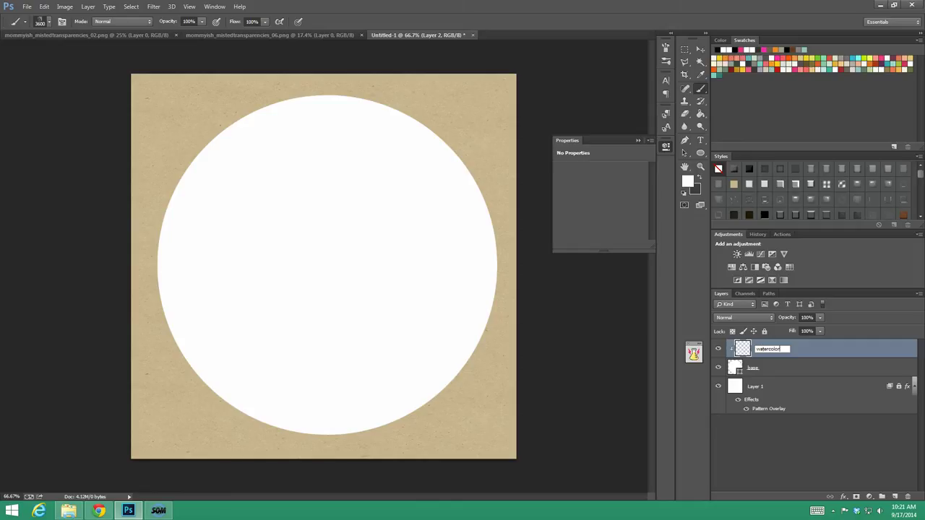
key(Return)
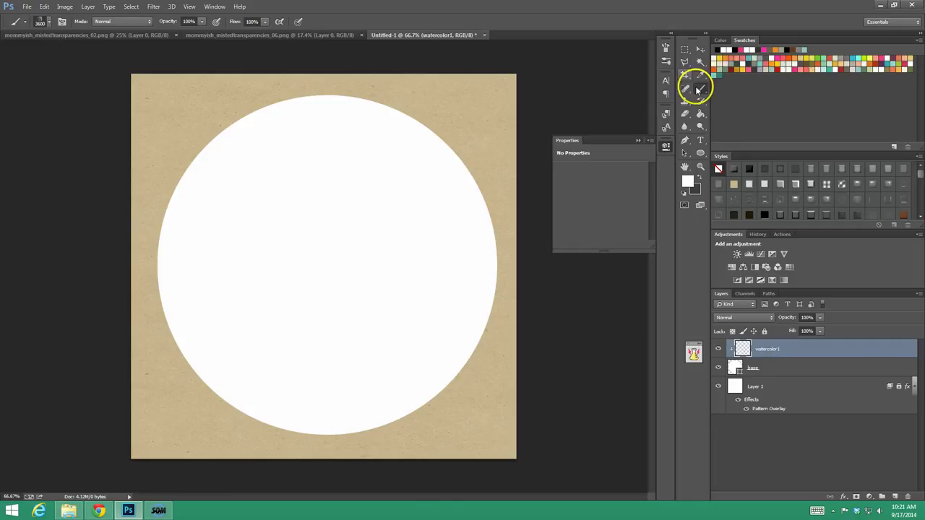
- Choose the last 3600 px brush preset, the new watercolor brush, and set its size to 1200 px
click(666, 61)
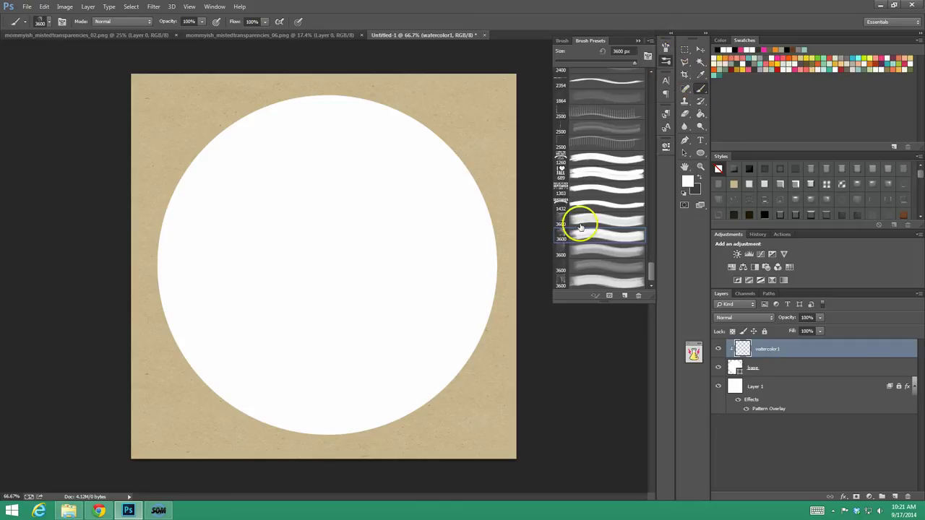
click(590, 282)
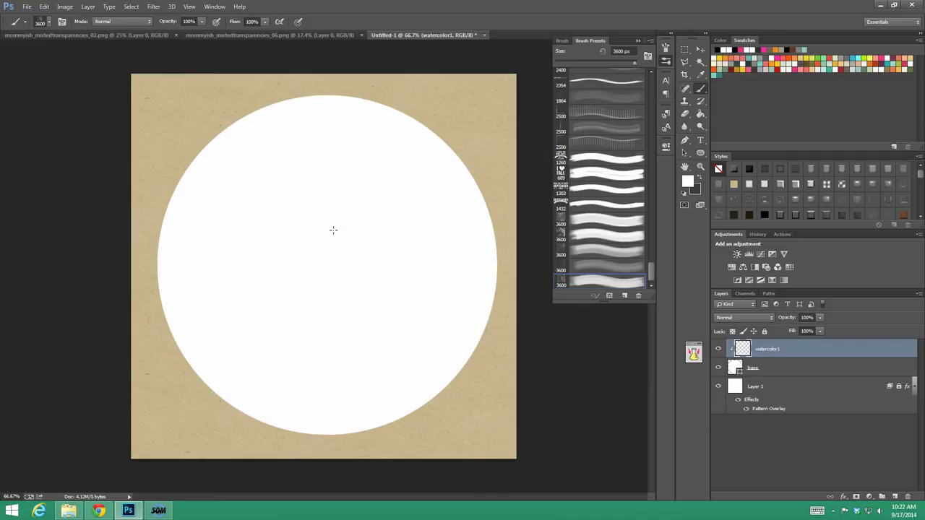
click(634, 61)
click(628, 61)
click(562, 51)
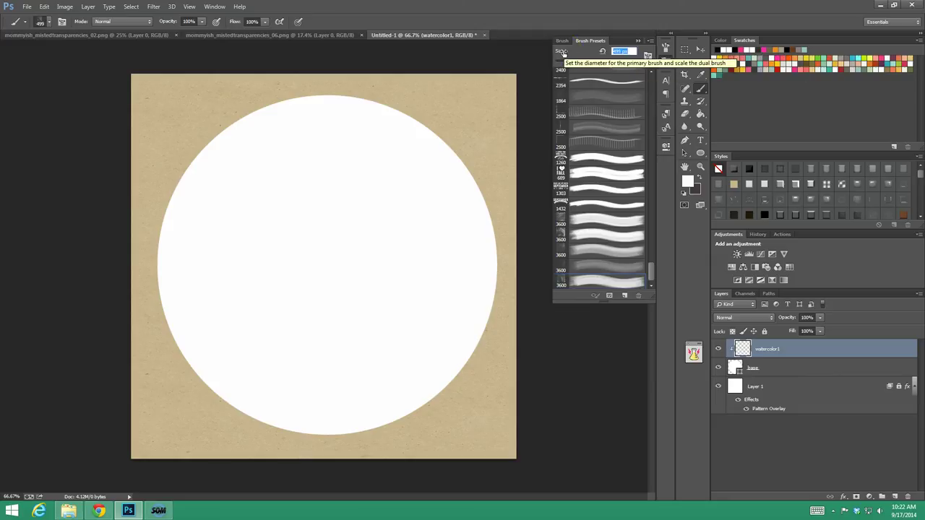
text(1200)
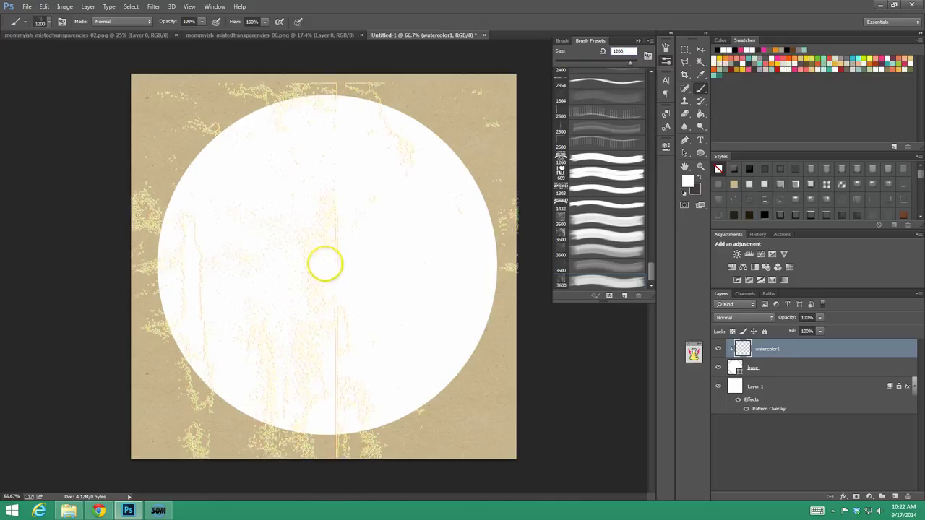
key(Return)
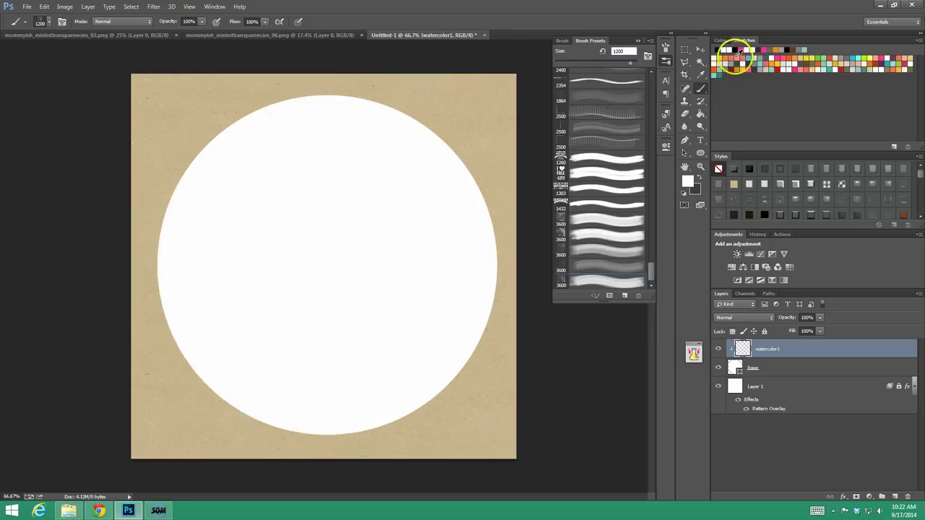
- Set the foreground color to black (000000)
click(687, 180)
click(687, 471)
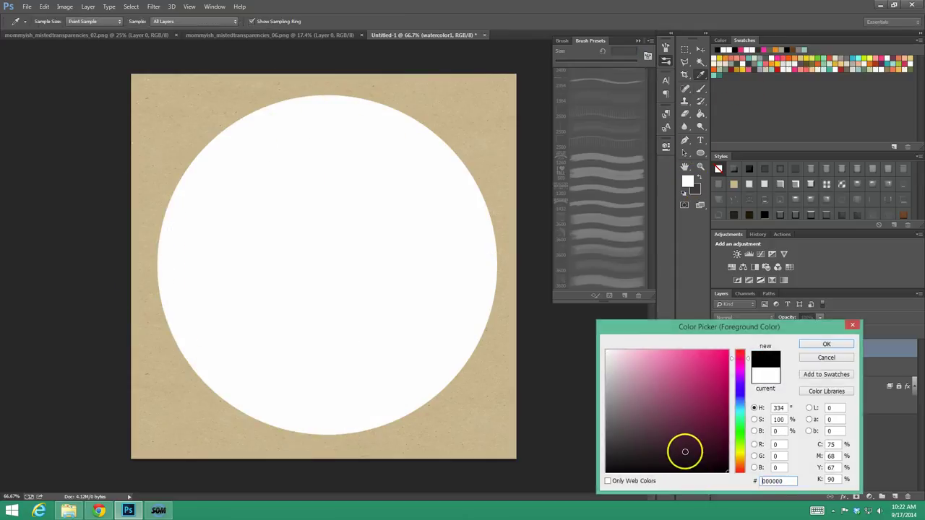
click(823, 346)
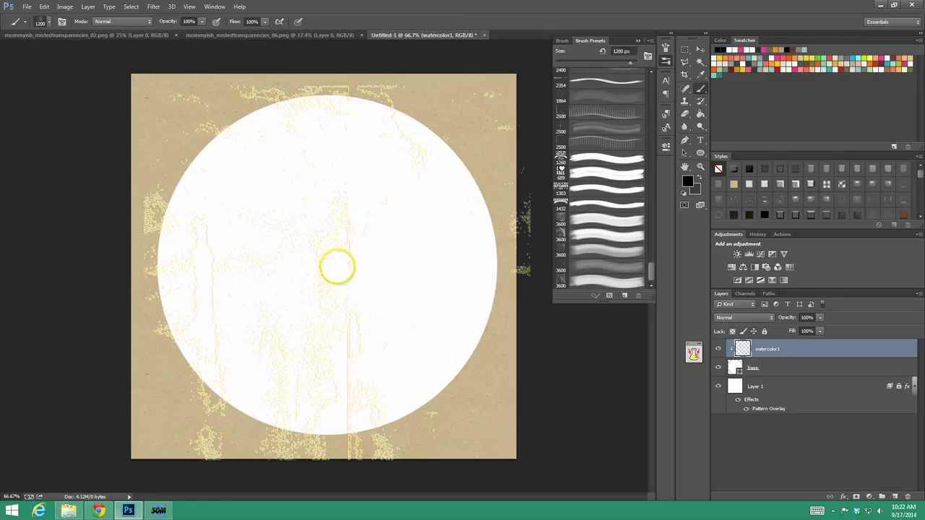
- Try stamping the watercolor brush at 1200 px over the middle of the circle, and revert to the state before the stamp
click(335, 267)
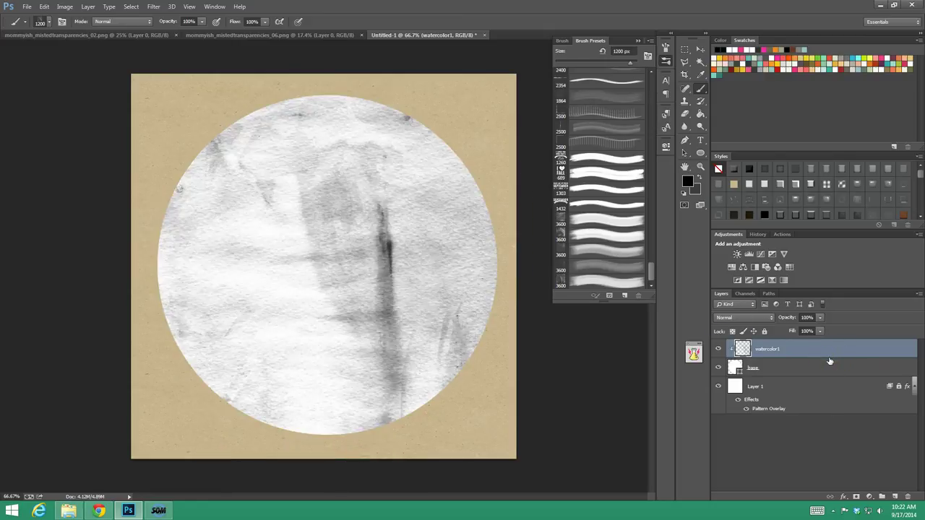
click(758, 234)
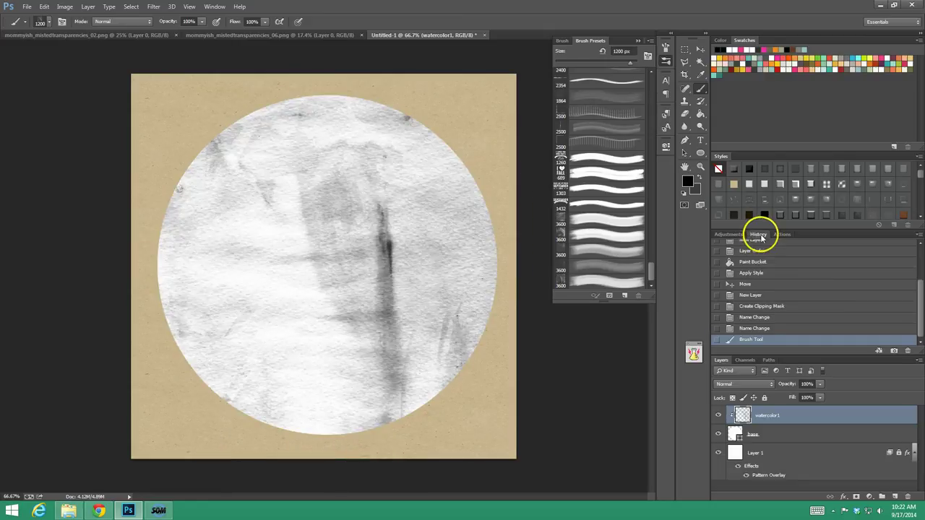
click(757, 329)
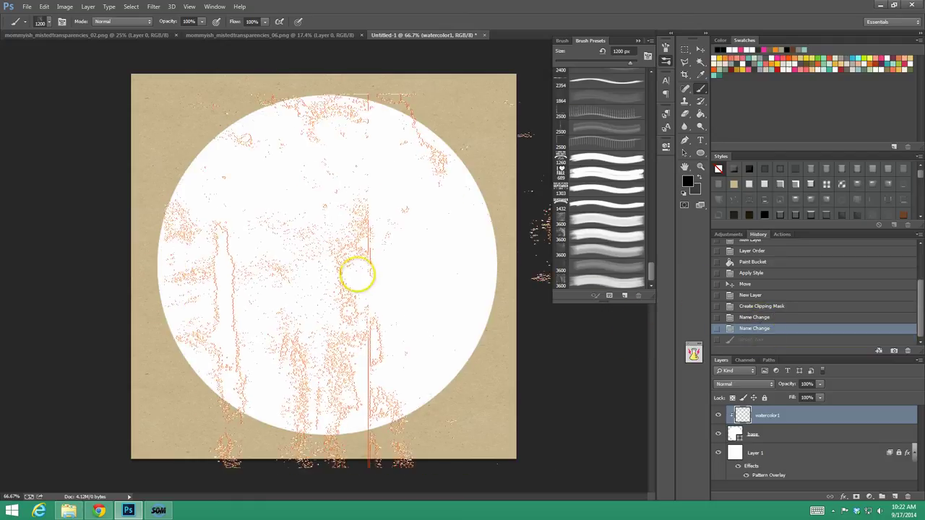
- Enlarge the brush to about 1538 px and stamp the watercolor texture once across the circle on the watercolor1 layer
mouse_move(341, 252)
mouse_down()
mouse_move(399, 248)
mouse_move(357, 250)
mouse_move(306, 230)
mouse_move(316, 264)
mouse_move(340, 272)
mouse_move(342, 257)
mouse_up()
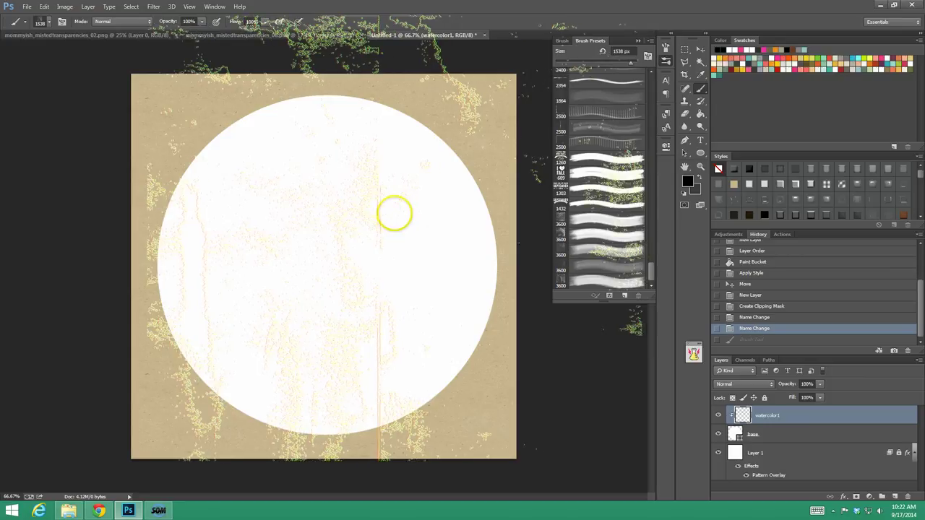
click(394, 214)
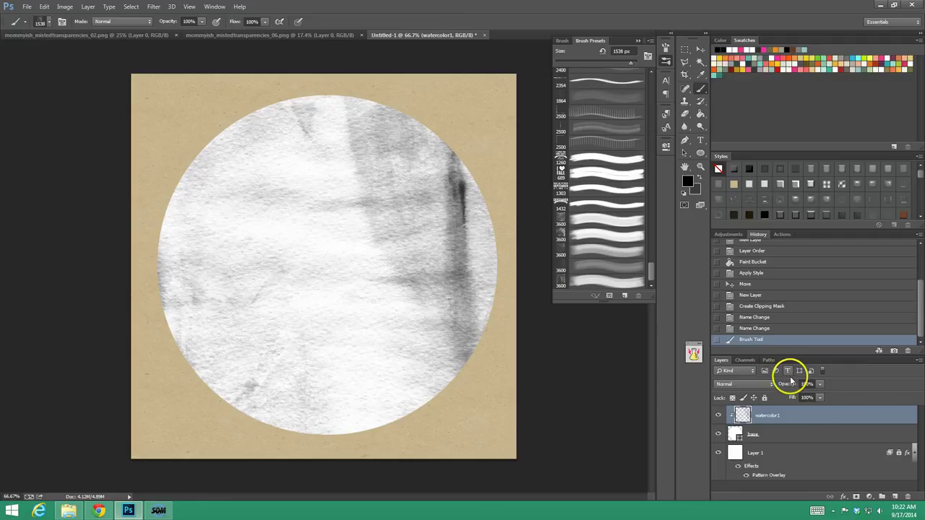
- Add a new layer named watercolor2 above watercolor1 and clip it to the base circle
click(894, 497)
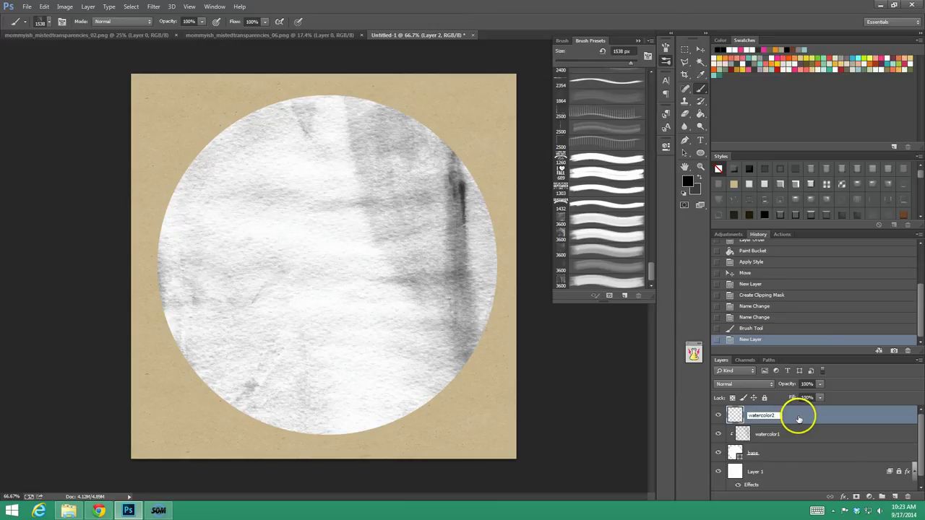
key(Return)
key(ctrl+alt+g)
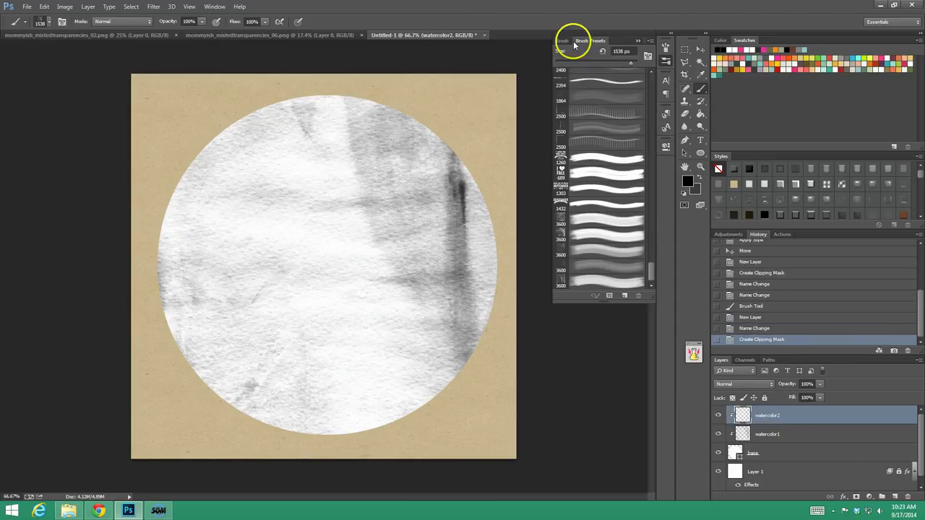
- Rotate the watercolor brush tip to an angle of about -83°
click(568, 41)
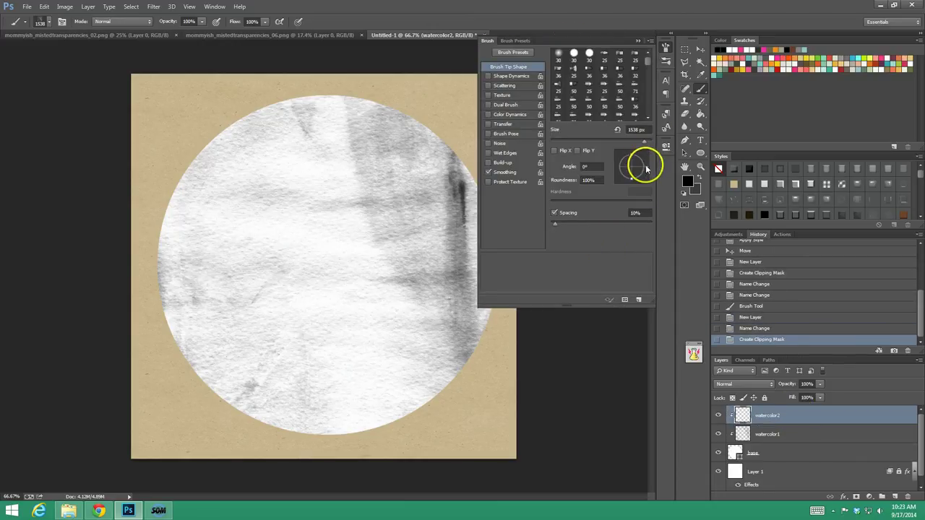
click(647, 168)
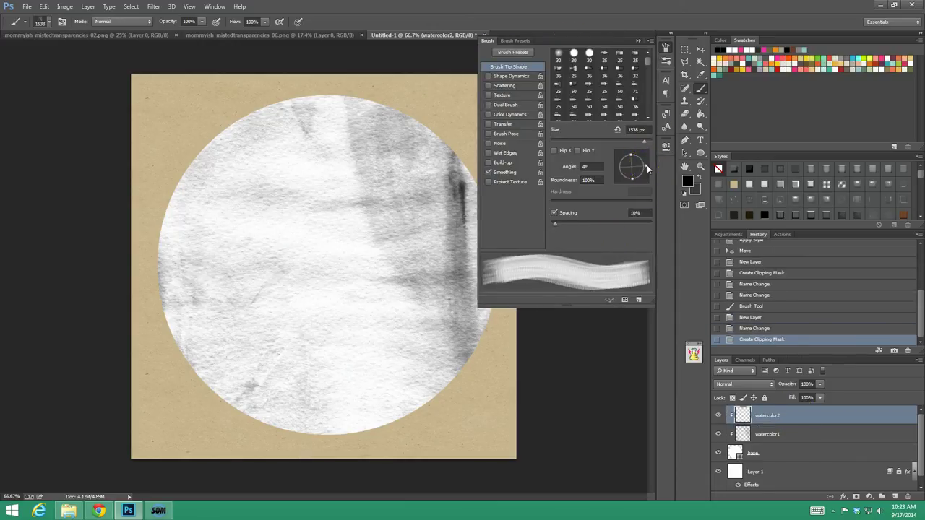
click(647, 169)
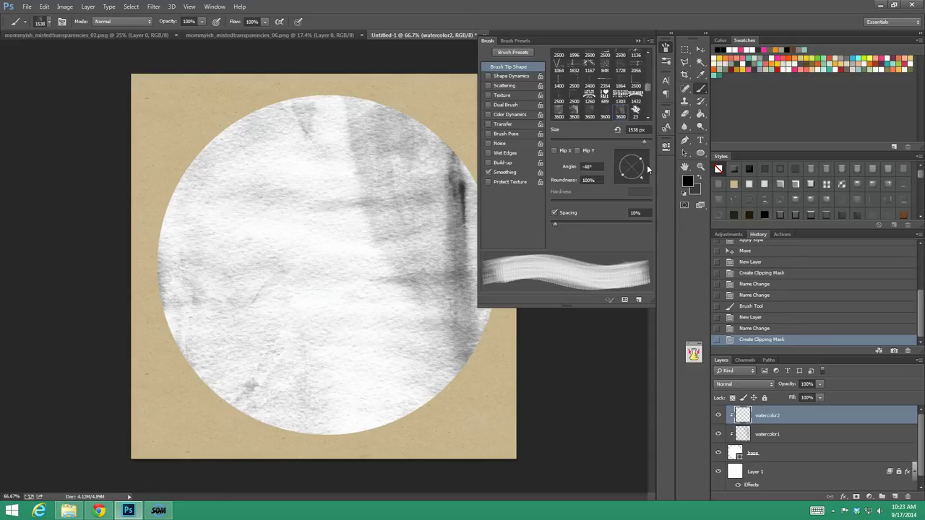
click(648, 169)
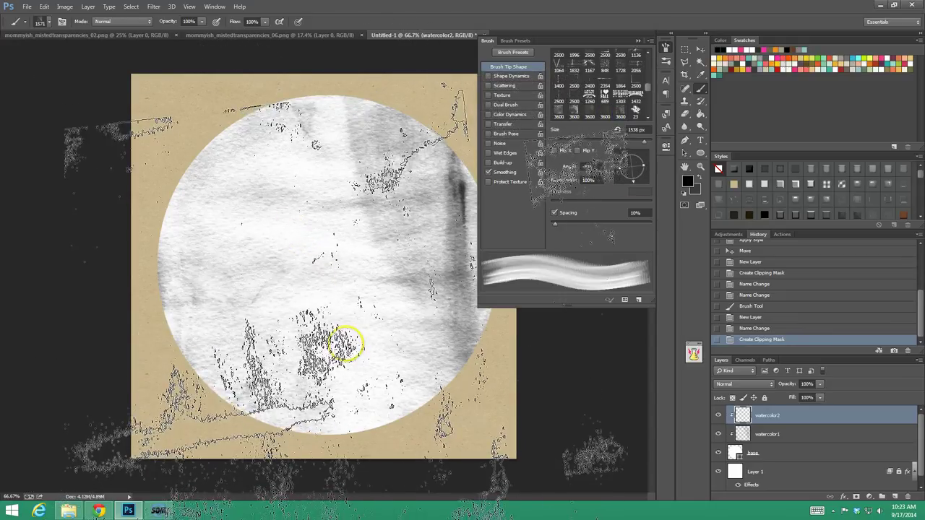
- Try stamping the rotated brush at 1571 px over the circle's lower half, and revert to the state before the stamp
click(340, 347)
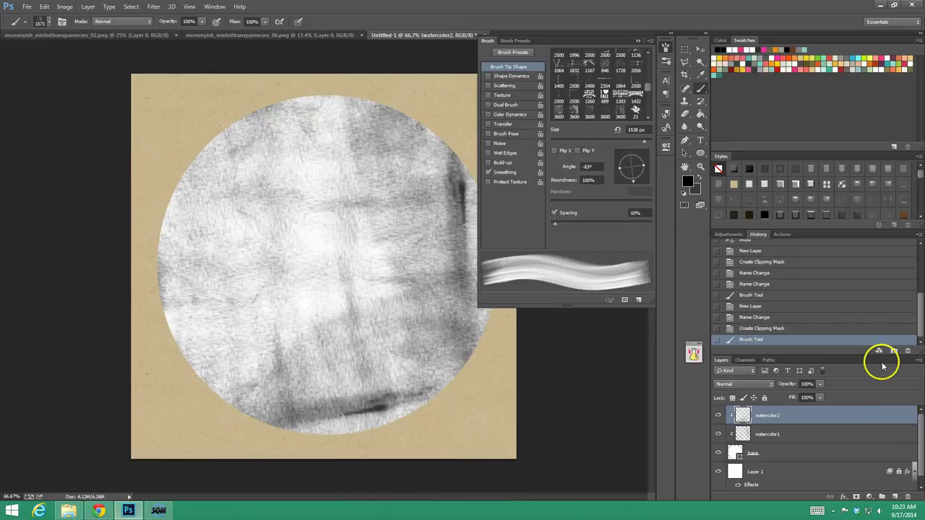
click(759, 329)
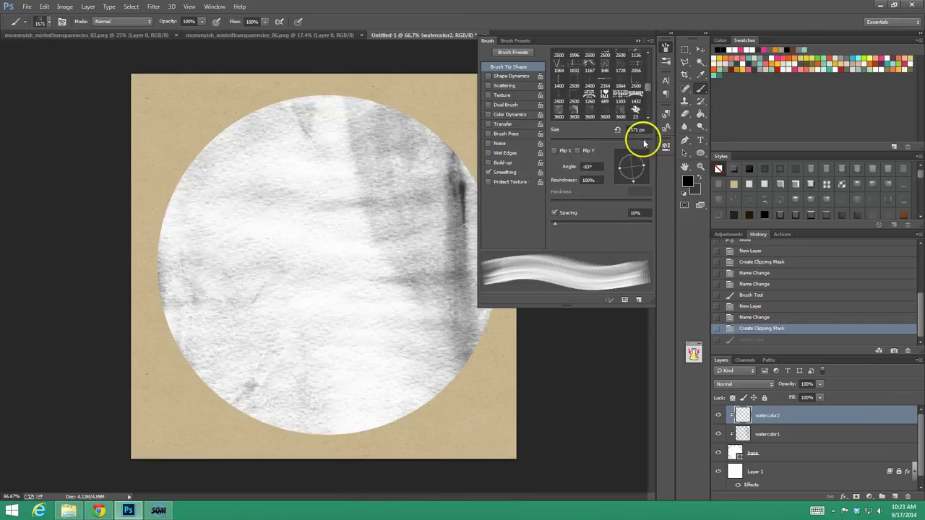
- Set the brush size to 2400 px and stamp the rotated watercolor texture once over the circle on the watercolor2 layer
click(644, 130)
text(2400)
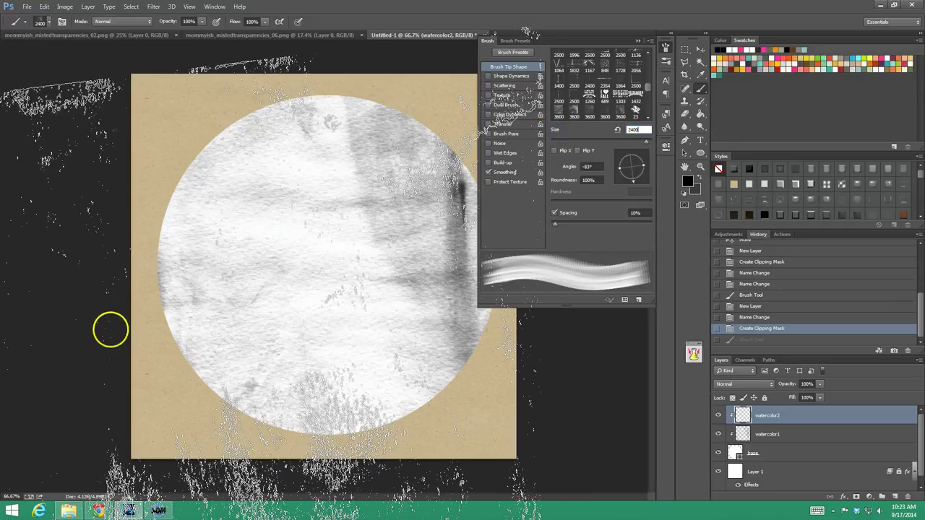
click(122, 326)
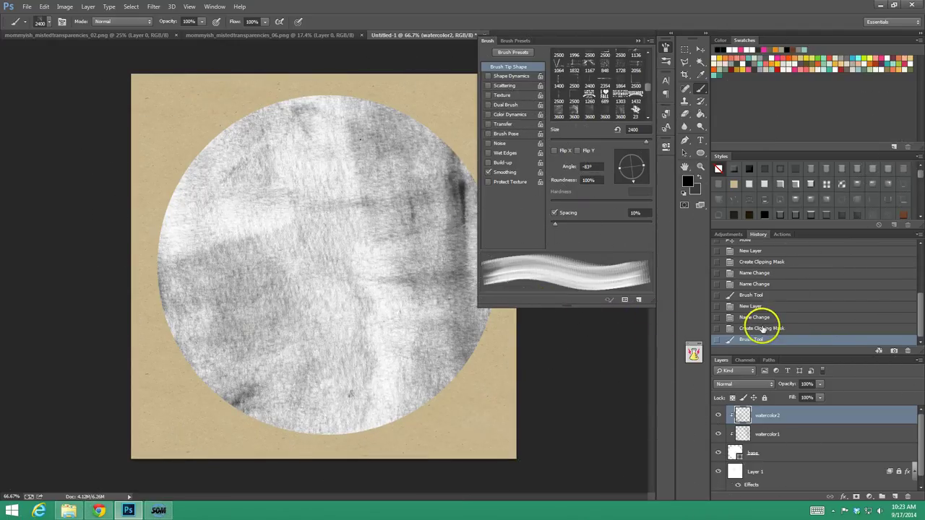
- Move the watercolor2 layer beneath watercolor1 and apply a default black-to-white Gradient Overlay to watercolor1
drag(795, 415, 790, 442)
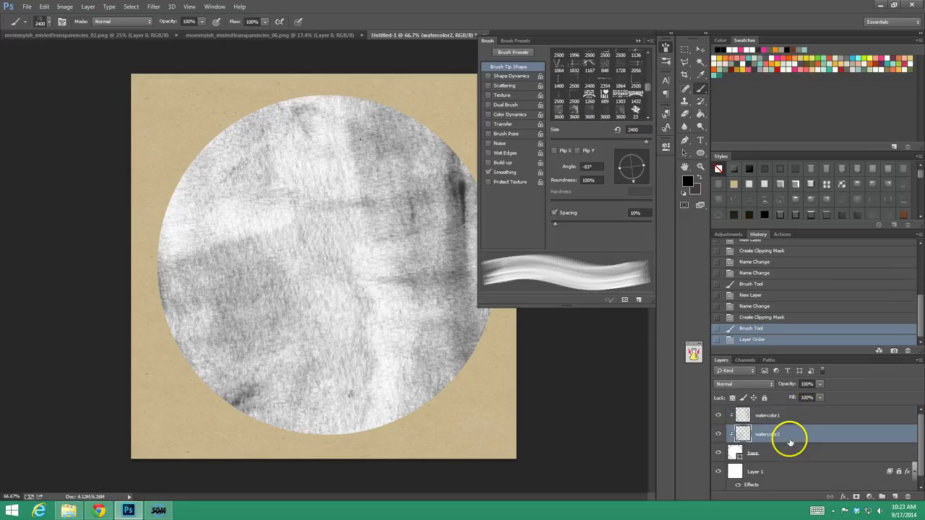
click(819, 415)
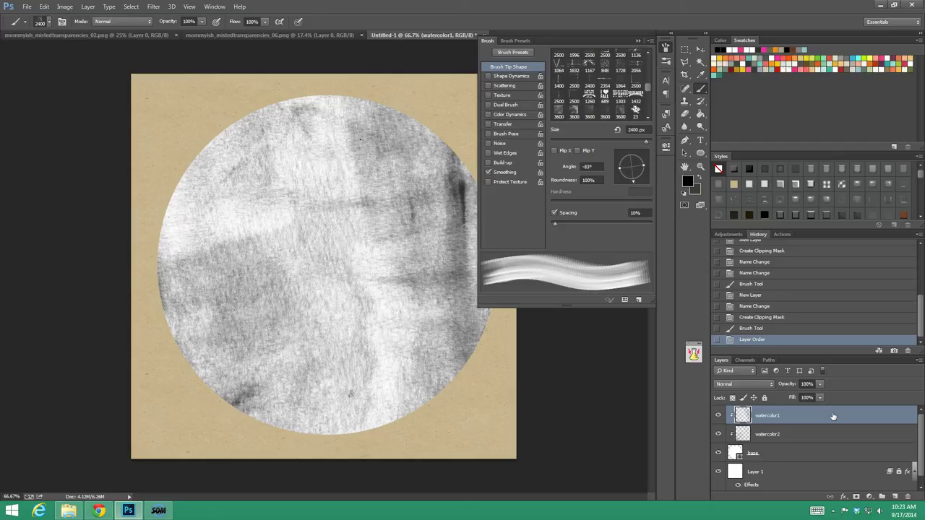
double_click(829, 414)
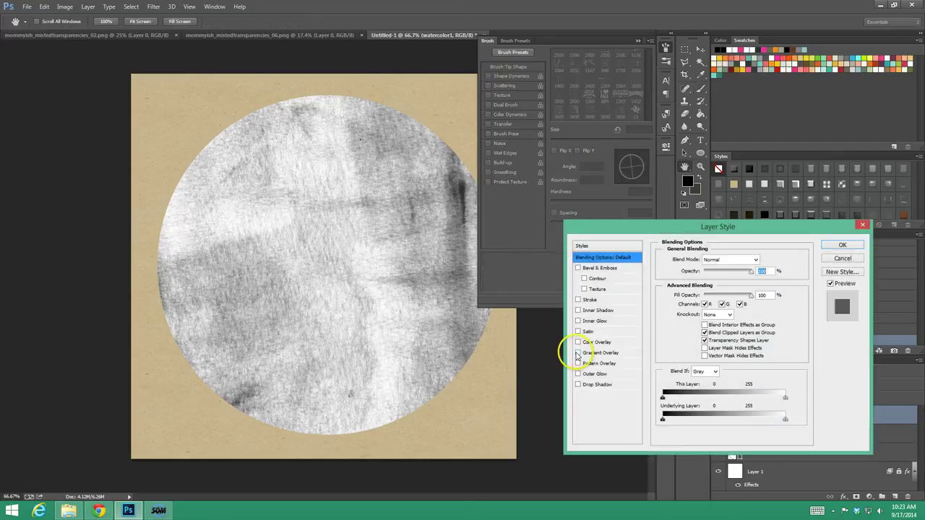
click(612, 354)
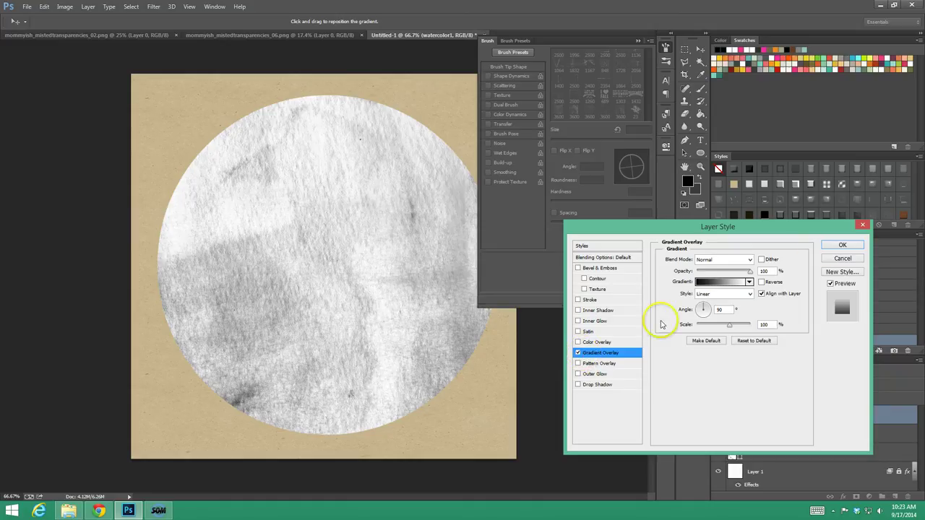
click(844, 245)
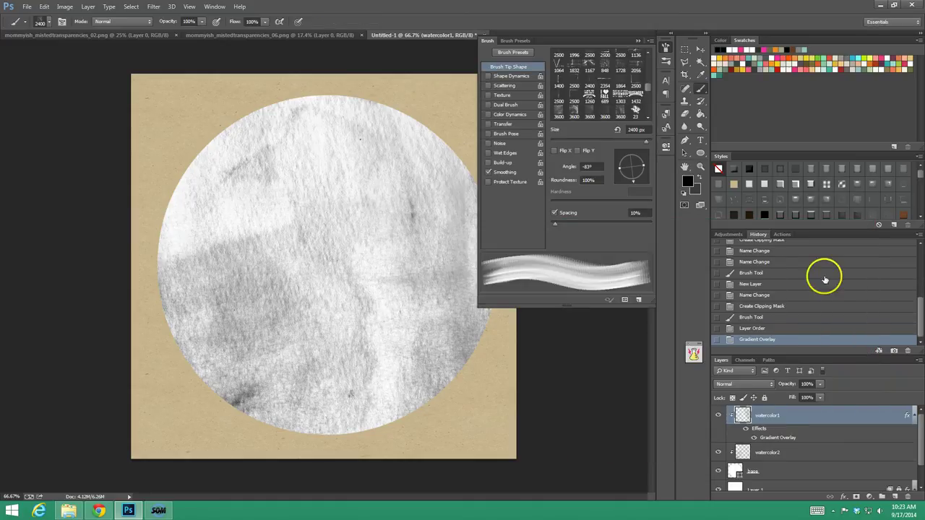
- Edit the gradient of watercolor1's Gradient Overlay and add a middle color stop at 50%
double_click(819, 419)
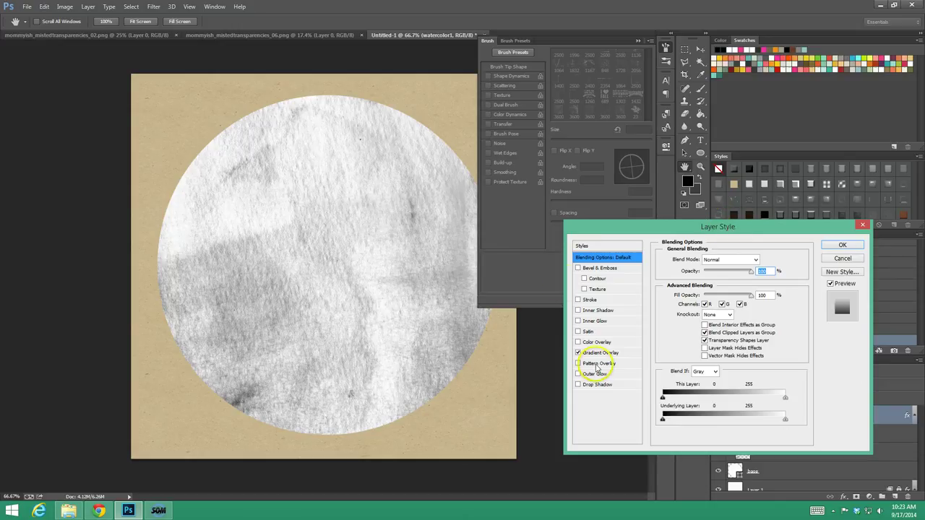
click(600, 353)
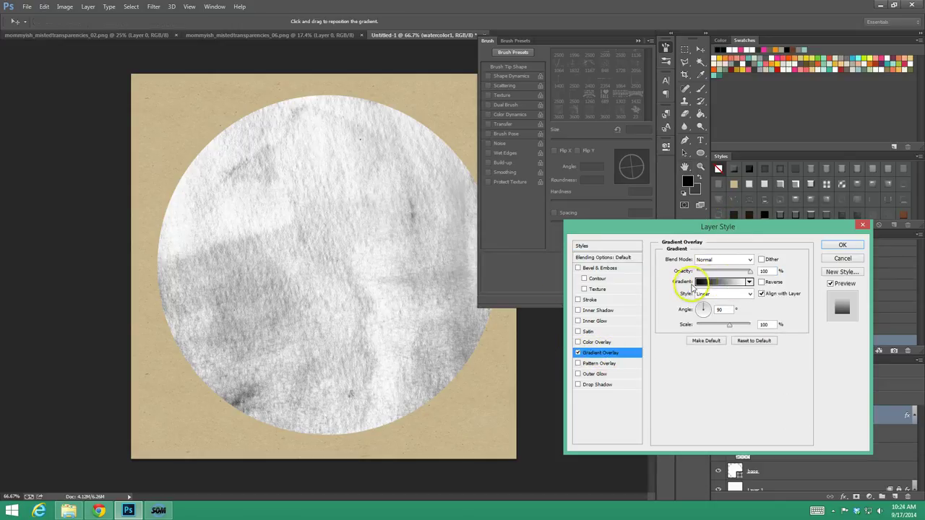
click(702, 282)
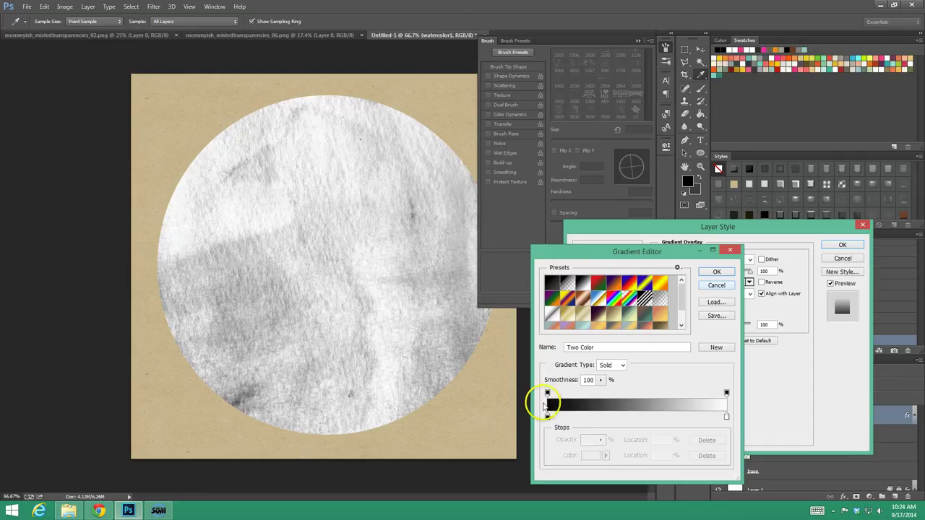
drag(653, 251, 636, 192)
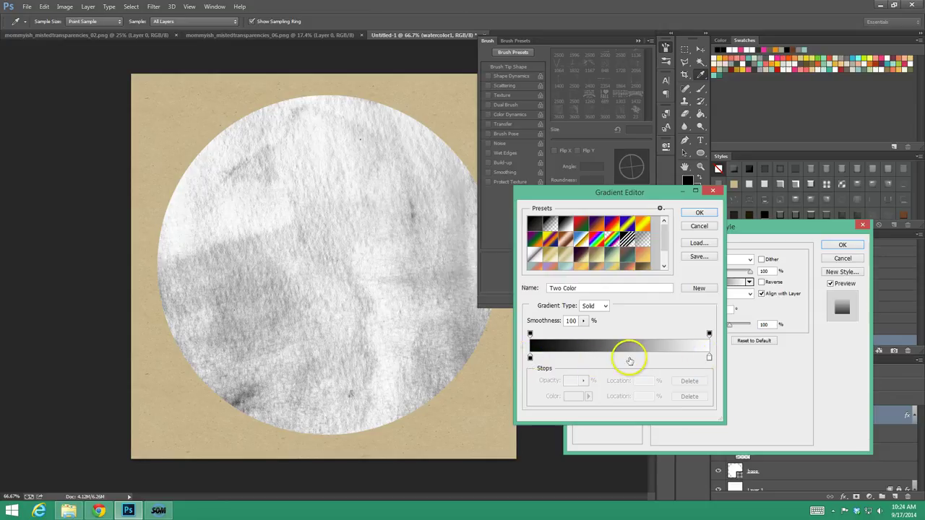
click(624, 358)
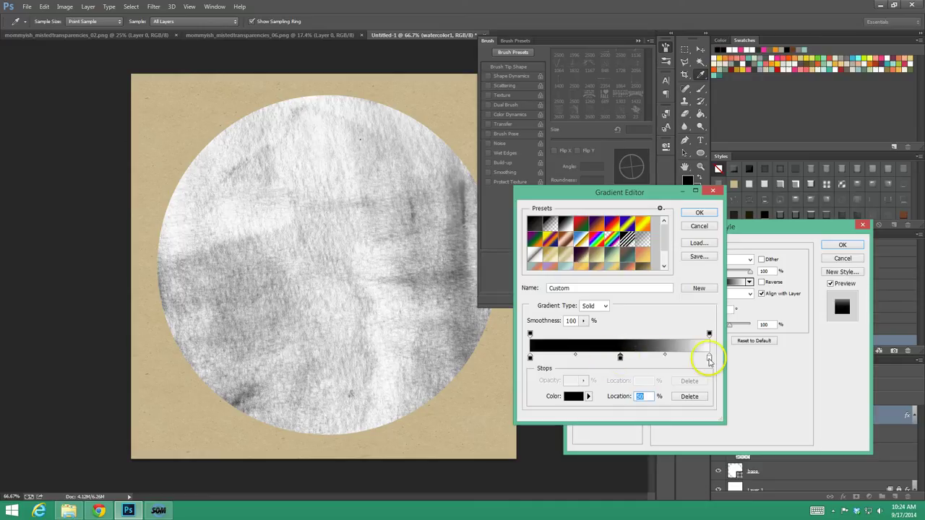
- Try different positions for the midpoint between the middle and end color stops, and return it to 50%
drag(665, 355, 666, 360)
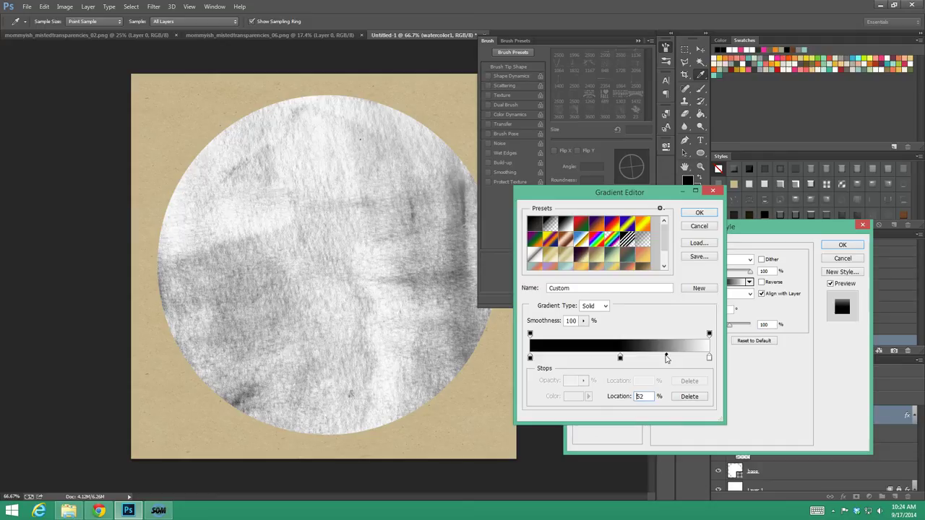
text(1)
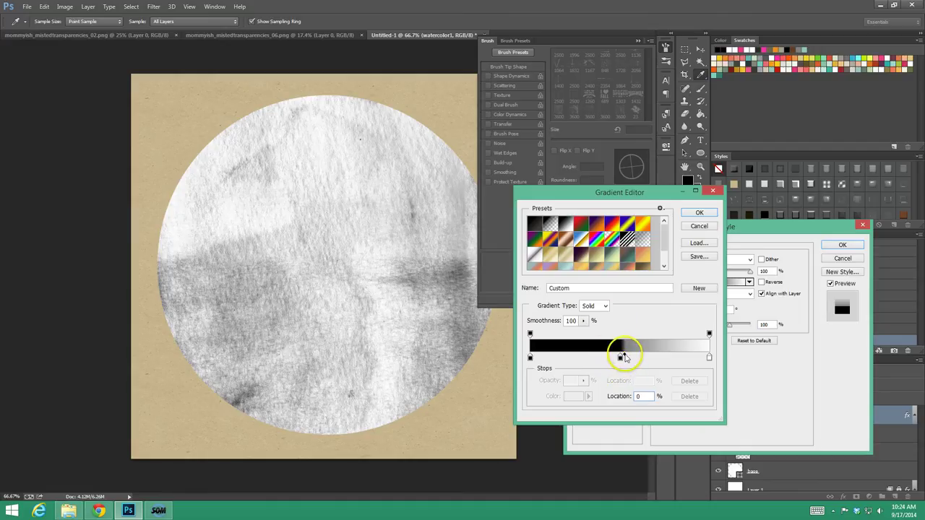
drag(625, 357, 661, 361)
double_click(641, 396)
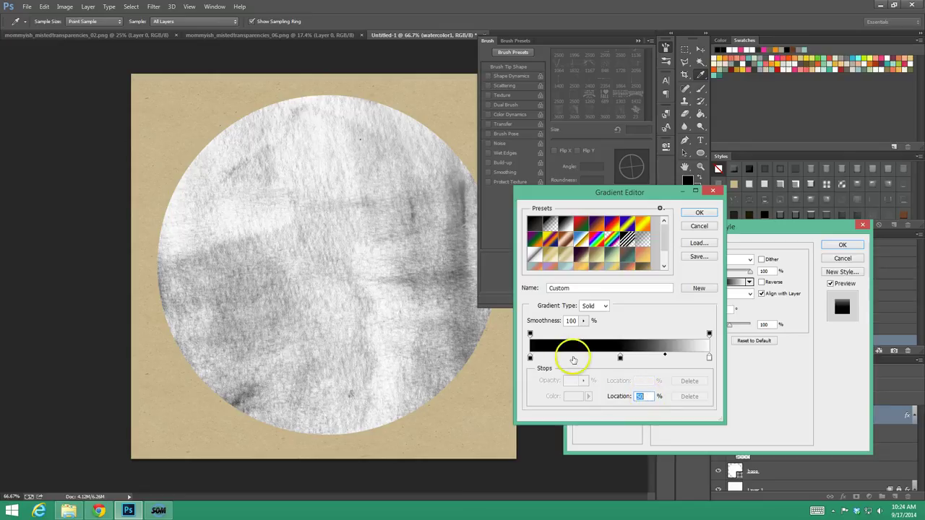
- Change the gradient's starting color stop to the bright pink from the saved swatches
click(620, 359)
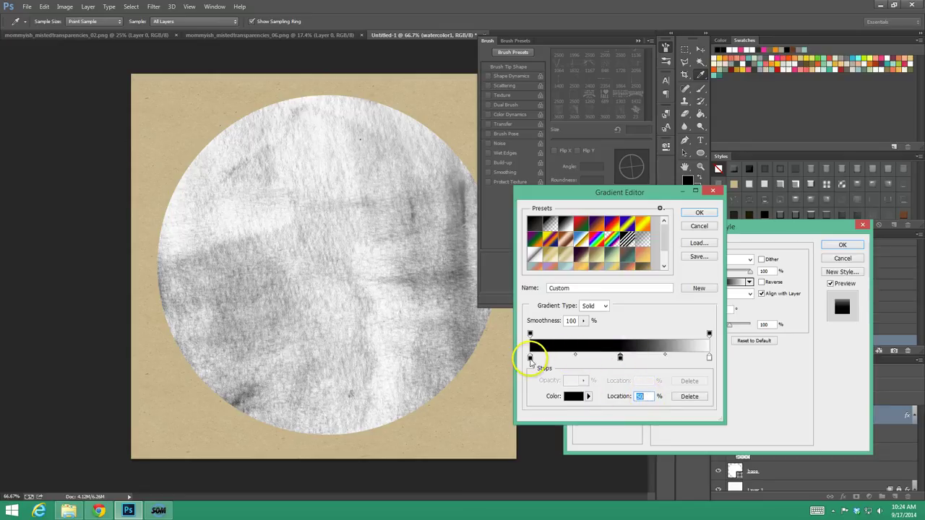
click(530, 358)
click(571, 400)
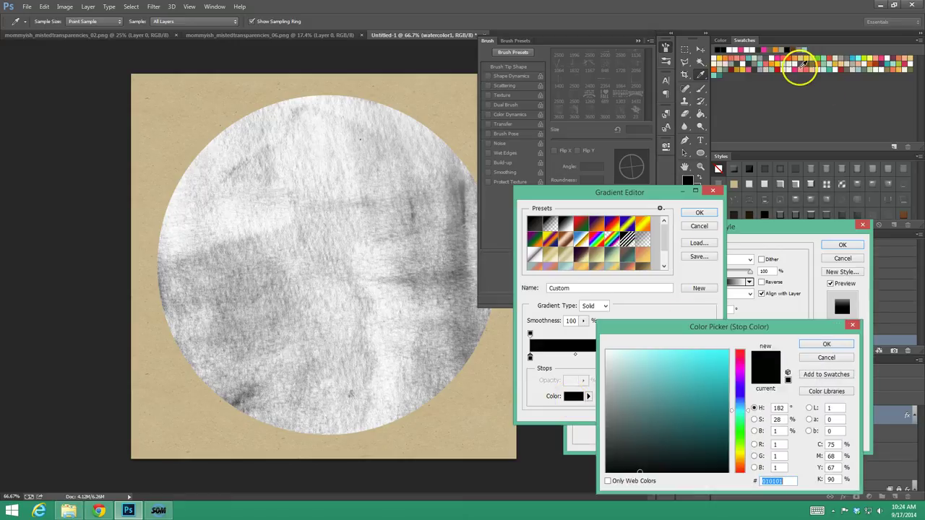
click(794, 73)
click(826, 344)
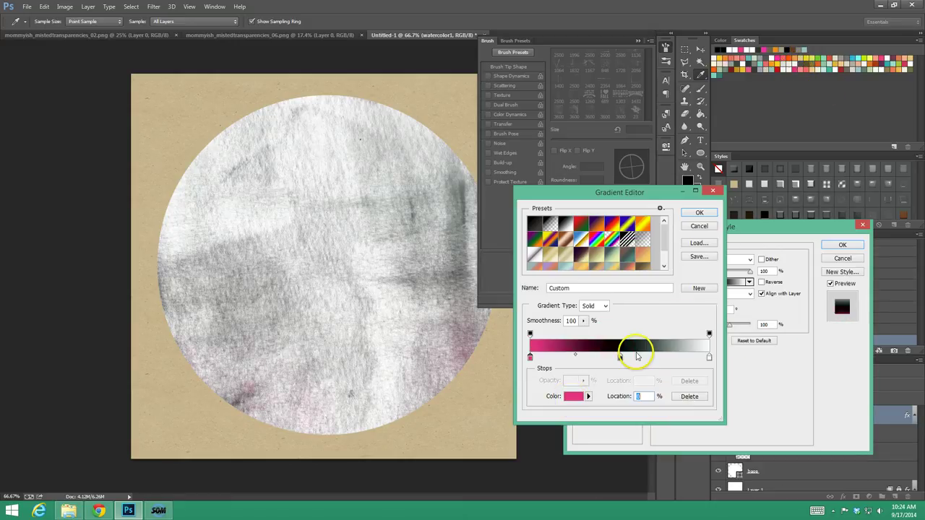
- Change the gradient's middle color stop to the salmon swatch, ff9089
click(620, 359)
click(574, 396)
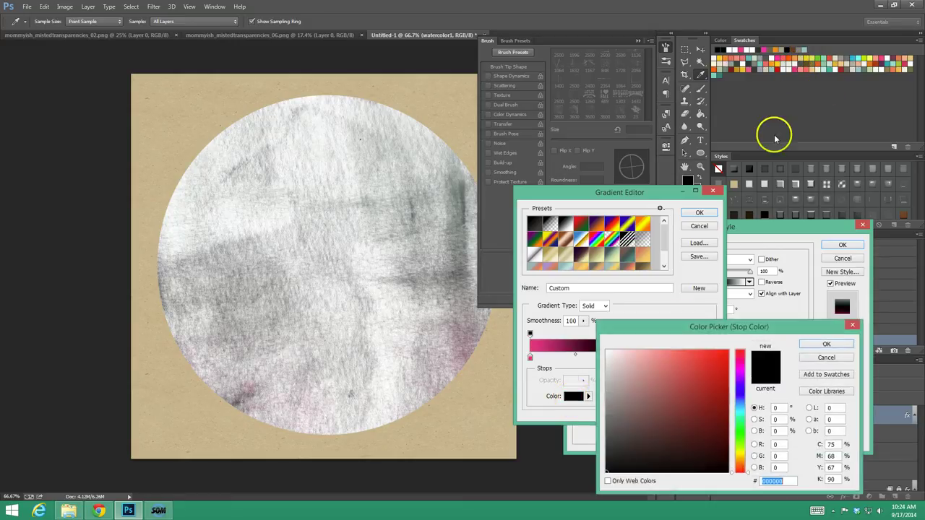
click(804, 67)
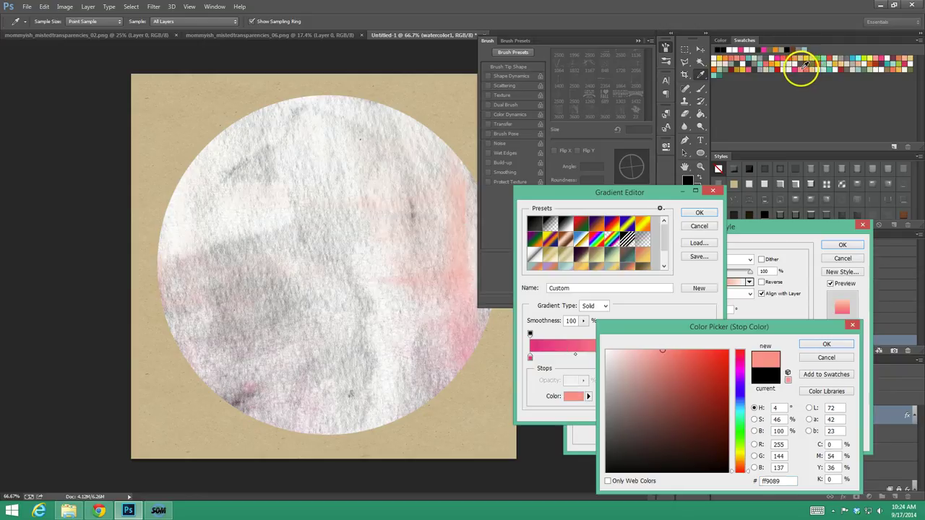
click(826, 344)
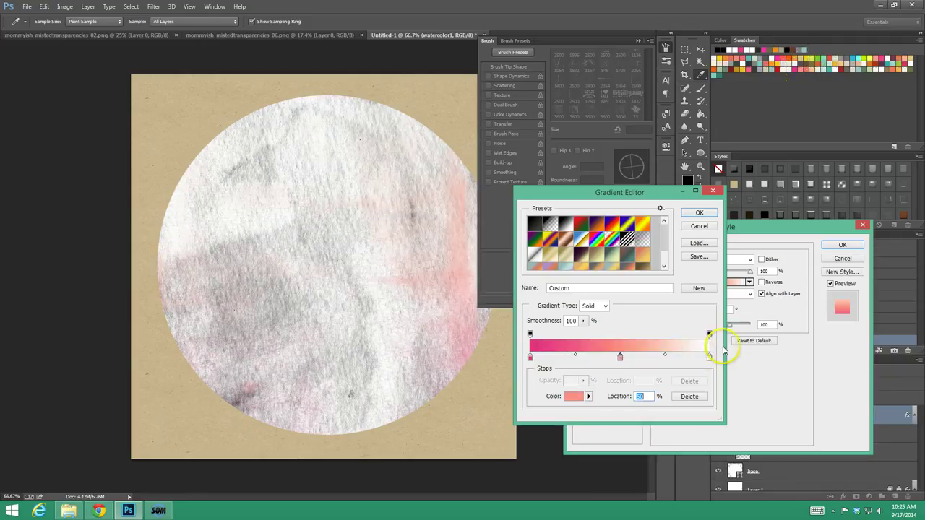
- Change the gradient's end color stop to a swatch-based orange, f3b263
click(573, 397)
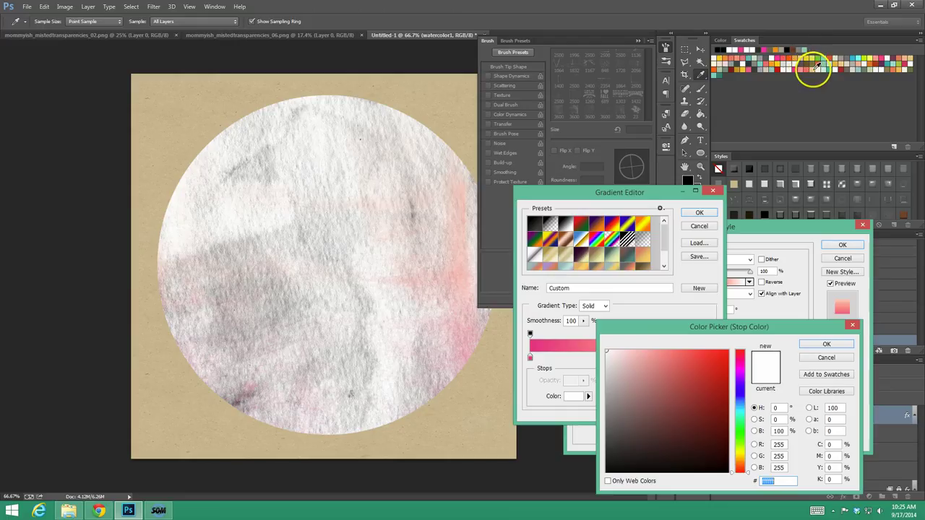
click(823, 68)
click(678, 356)
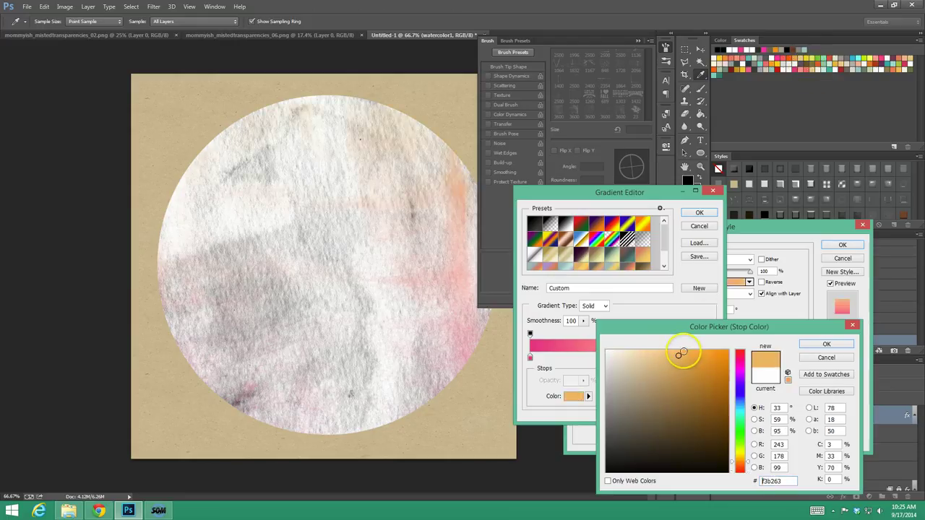
click(826, 344)
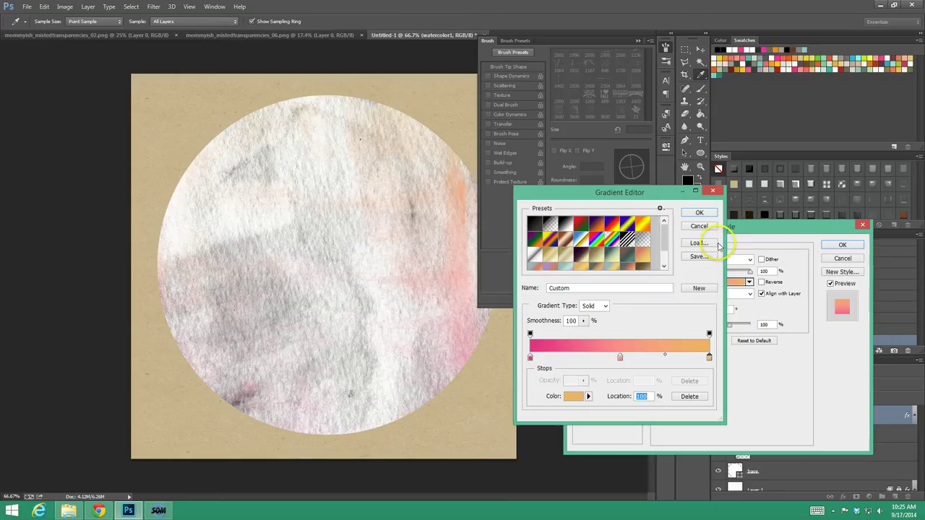
- Name the gradient watercolor and rotate the overlay's angle so its colors run roughly left to right across watercolor1
drag(584, 289, 475, 285)
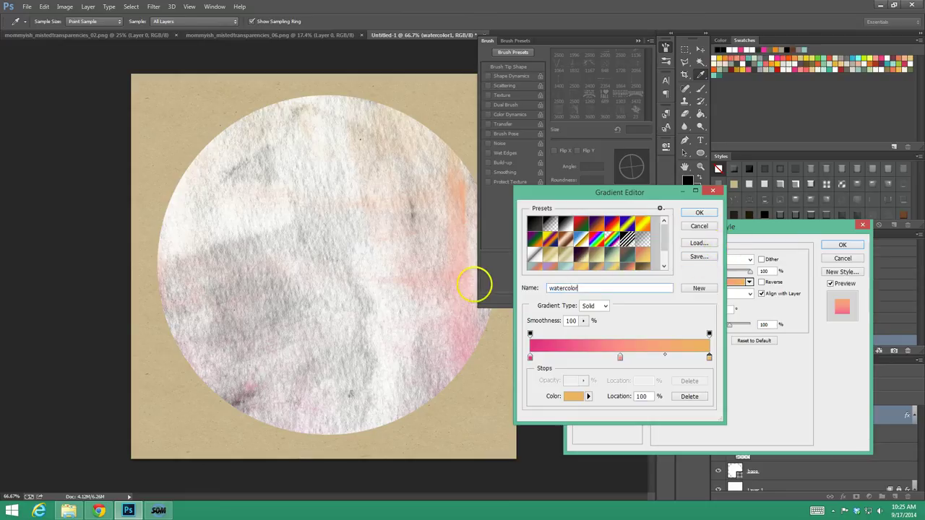
key(Return)
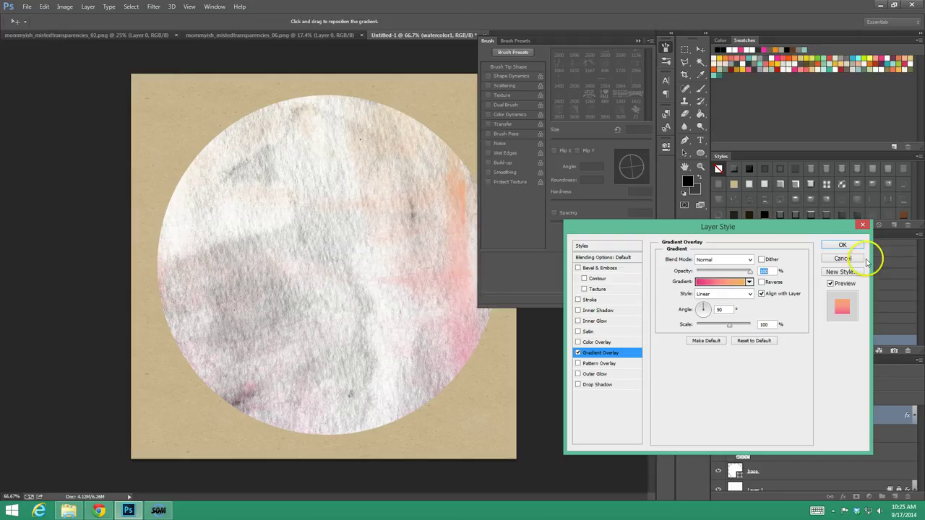
mouse_move(708, 309)
mouse_down()
mouse_move(699, 303)
mouse_move(709, 309)
mouse_up()
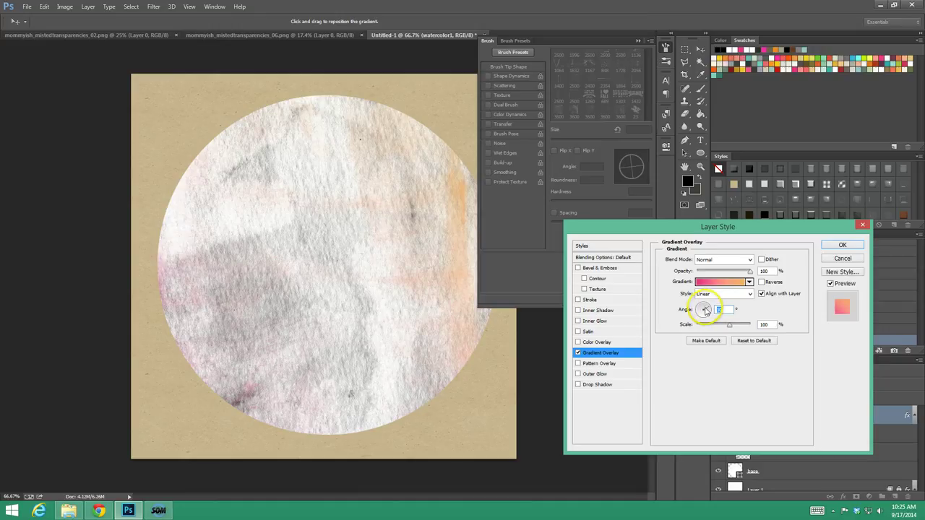
click(843, 245)
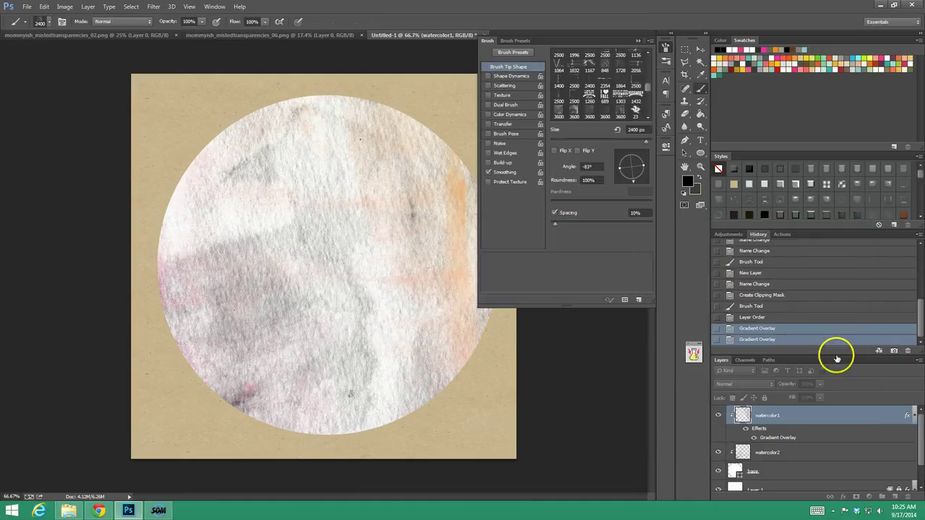
- Hide the watercolor1 layer and give watercolor2 a Gradient Overlay based on the multicolored tutorial preset
click(718, 416)
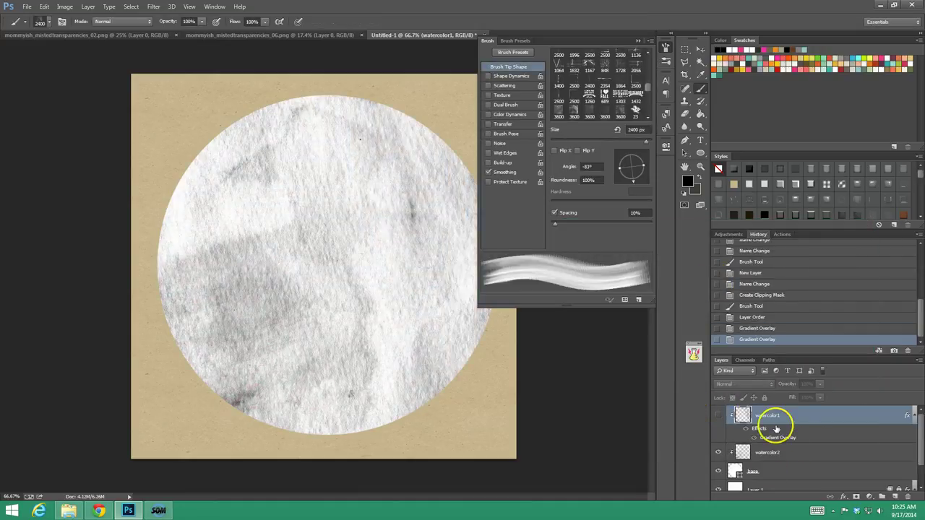
click(831, 453)
double_click(831, 453)
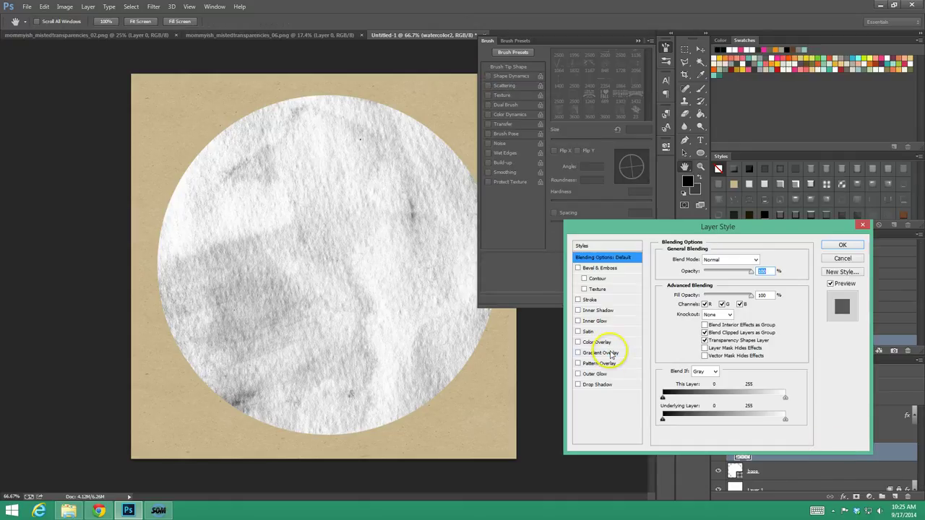
click(601, 352)
click(716, 281)
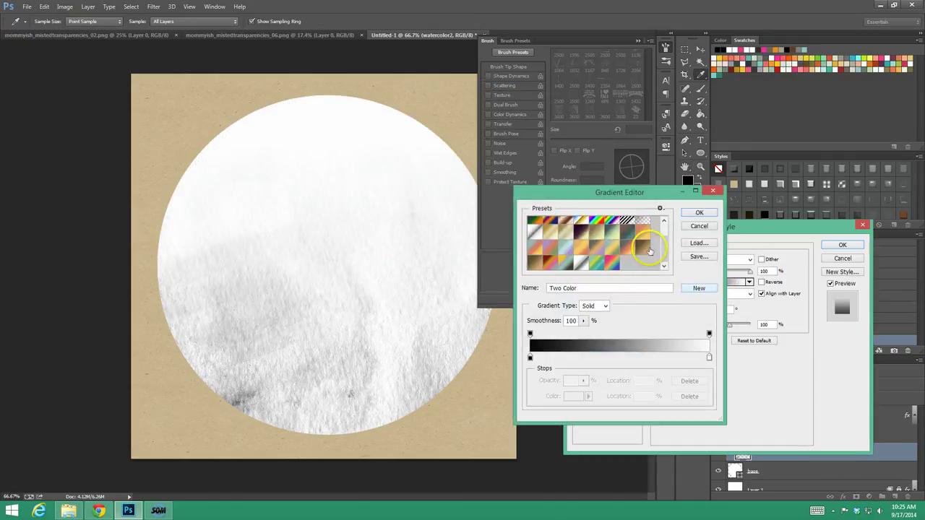
click(614, 264)
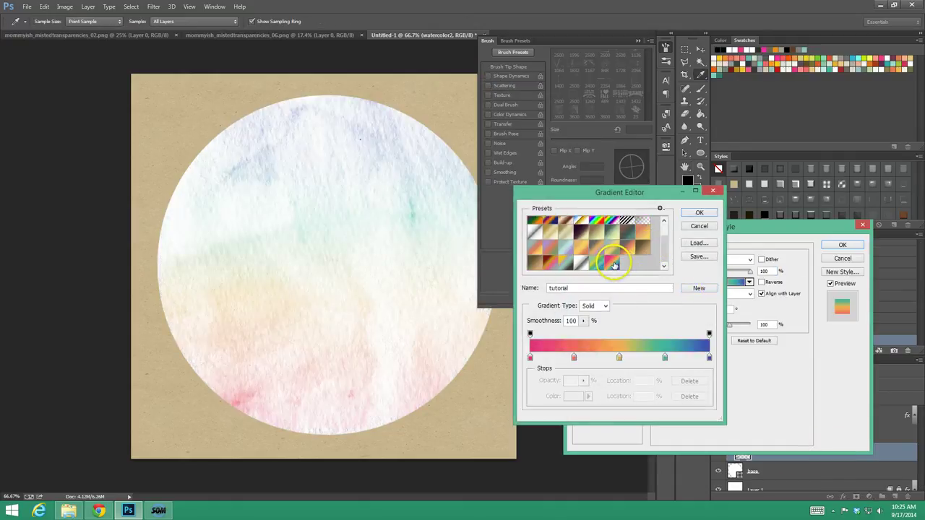
- Remove the gradient's teal and blue color stops, leaving pink at the start, coral in the middle and orange at 100%
click(665, 359)
drag(665, 359, 673, 378)
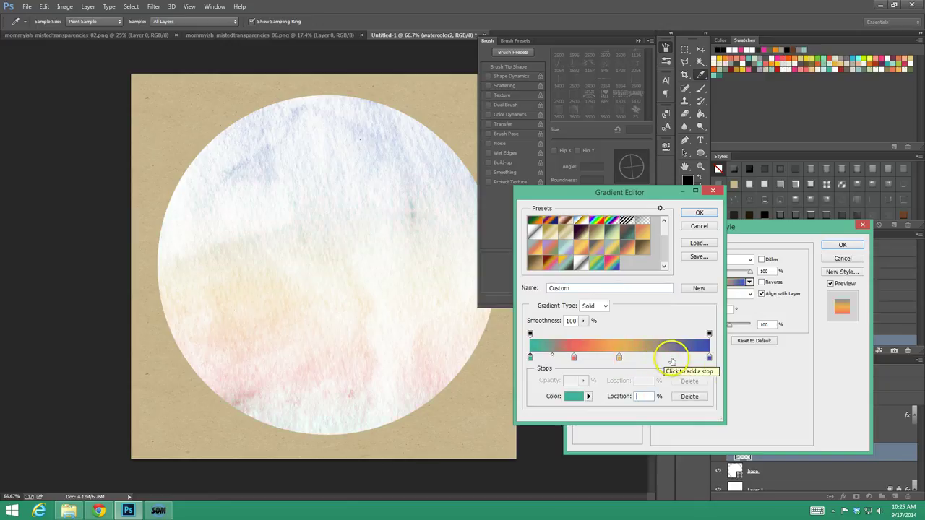
click(709, 358)
text(1)
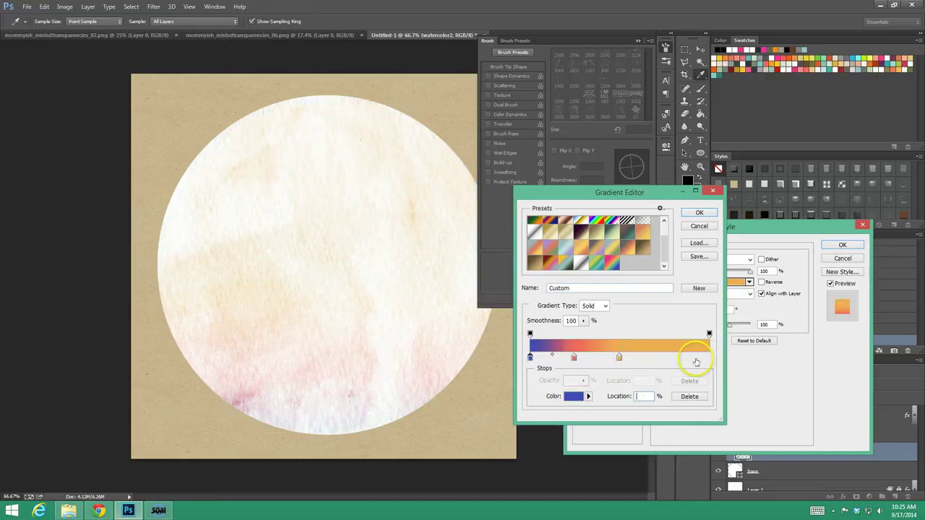
click(619, 358)
text(100)
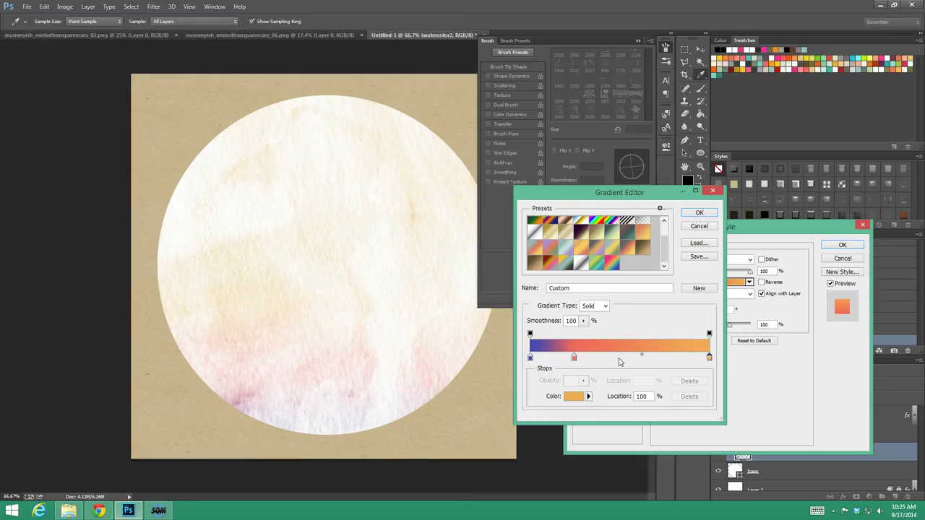
click(574, 357)
text(51)
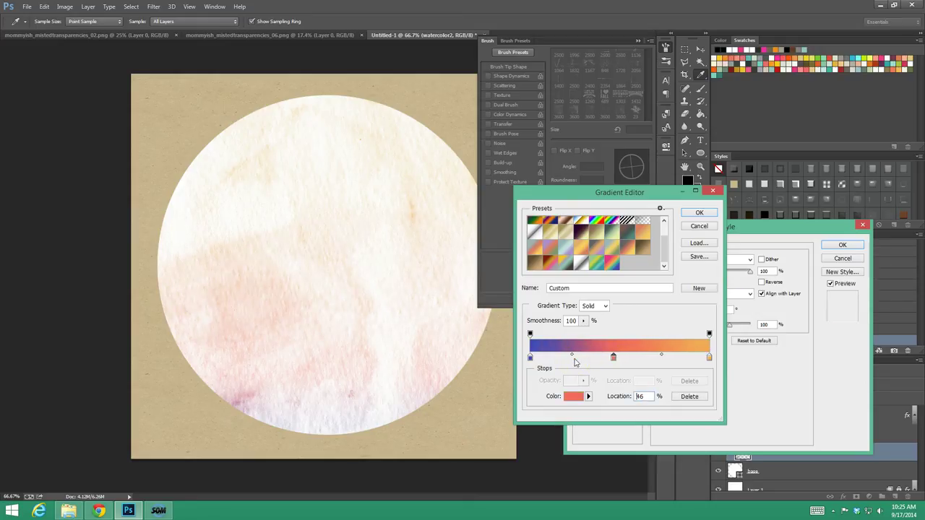
click(530, 357)
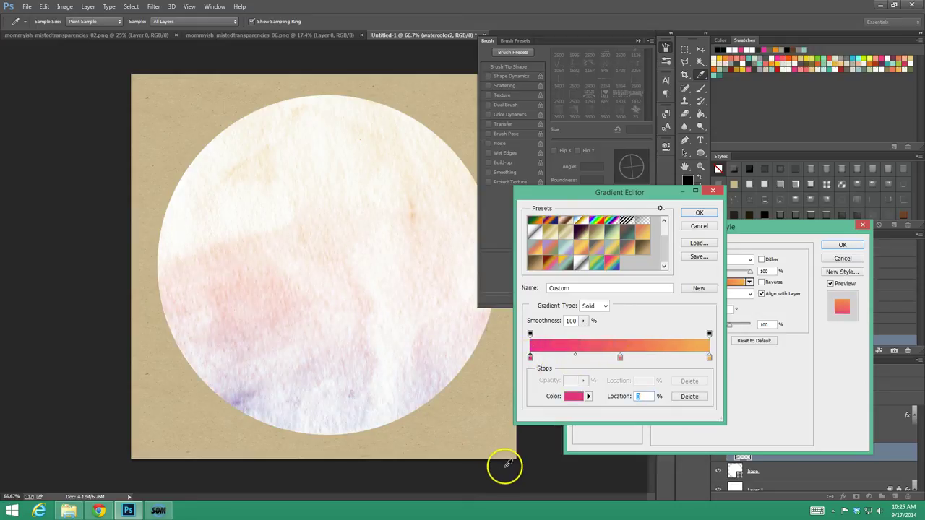
click(699, 213)
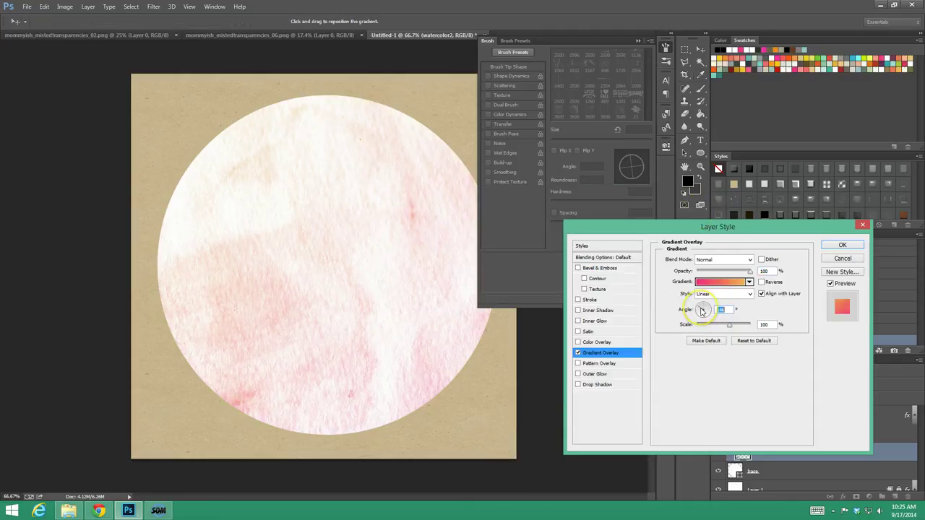
- Rotate the overlay's angle to about -128°, apply it to watercolor2, and show the watercolor1 layer again
drag(699, 315, 698, 311)
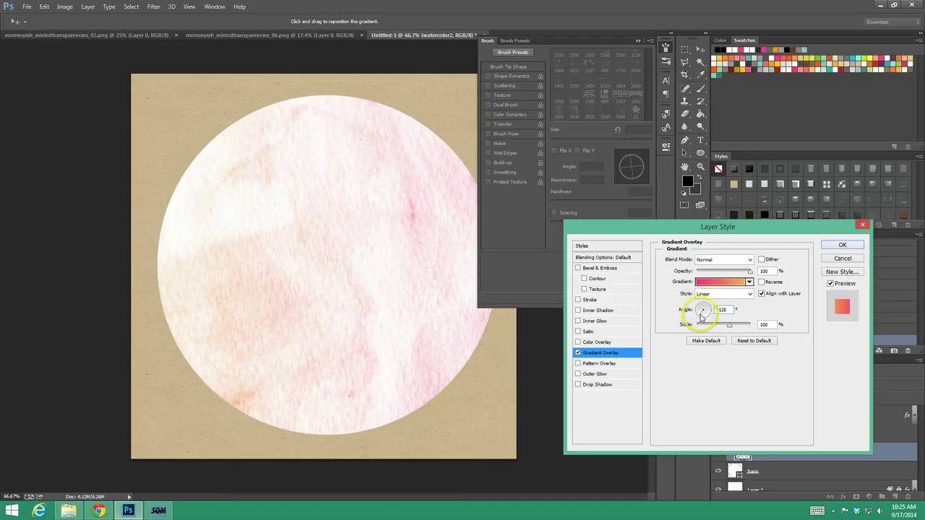
click(842, 245)
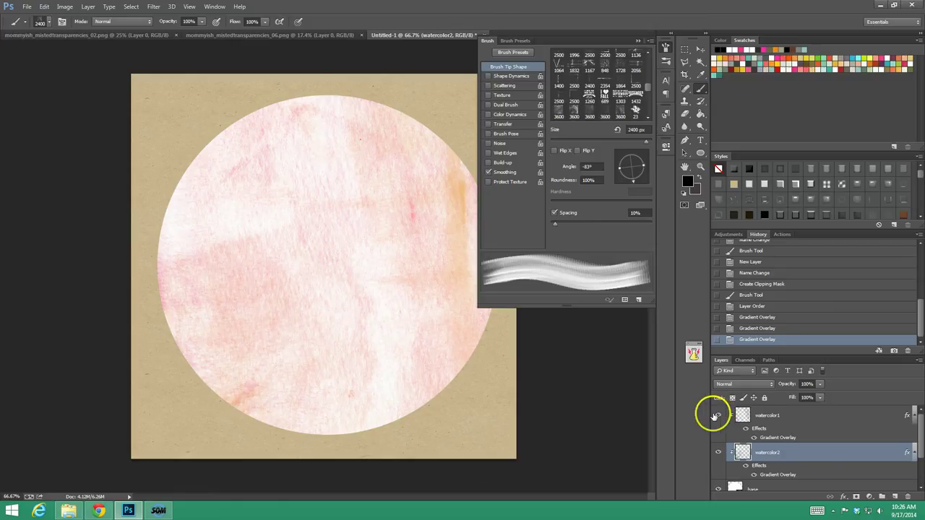
- Rasterize the layer styles of both the watercolor1 and watercolor2 layers
shift+click(817, 422)
right_click(817, 422)
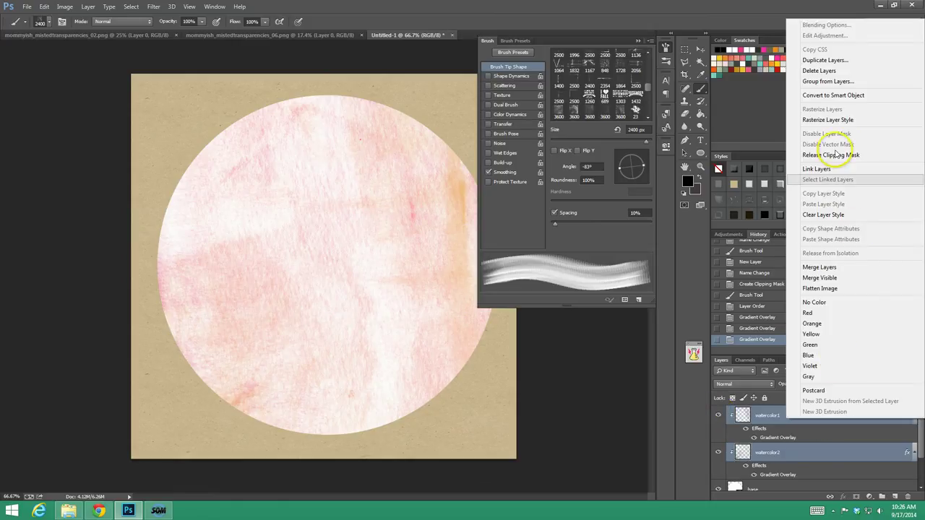
click(848, 122)
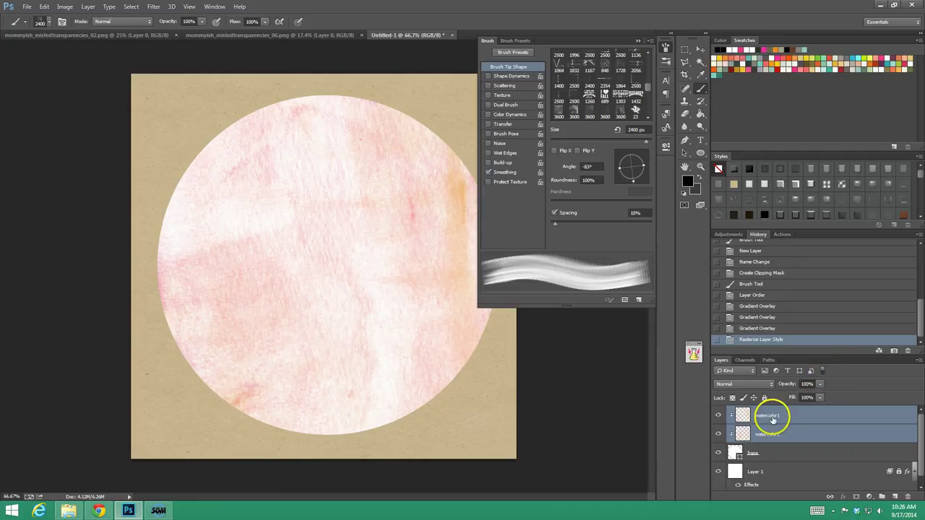
- Set the watercolor1 layer's blend mode to Linear Burn
click(815, 418)
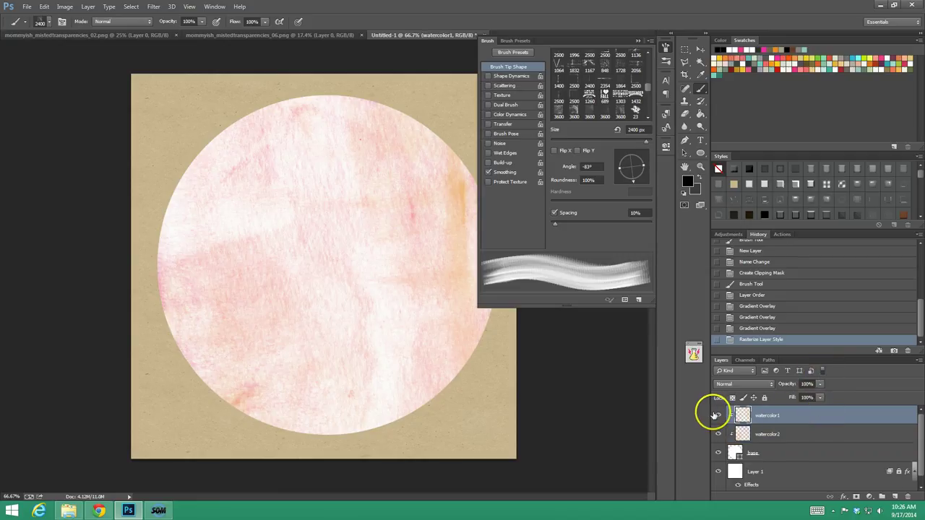
click(787, 432)
click(776, 414)
click(740, 384)
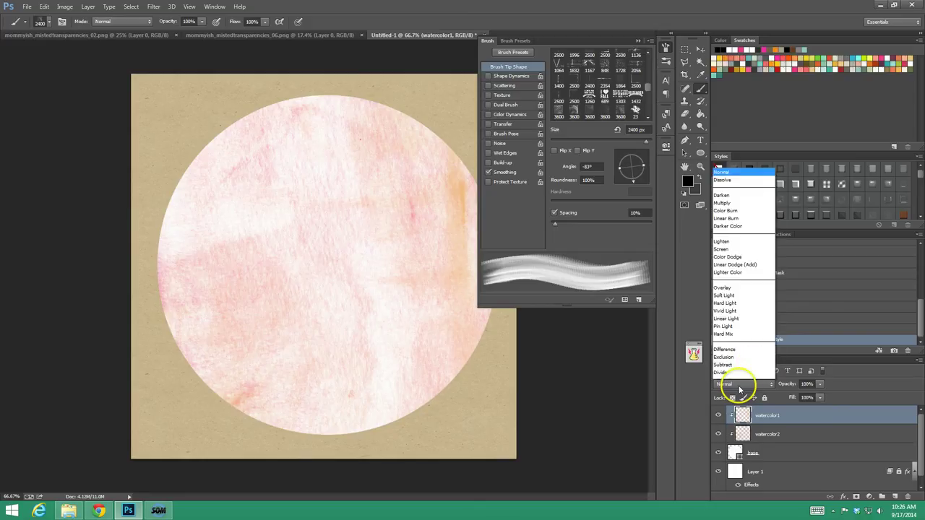
click(751, 183)
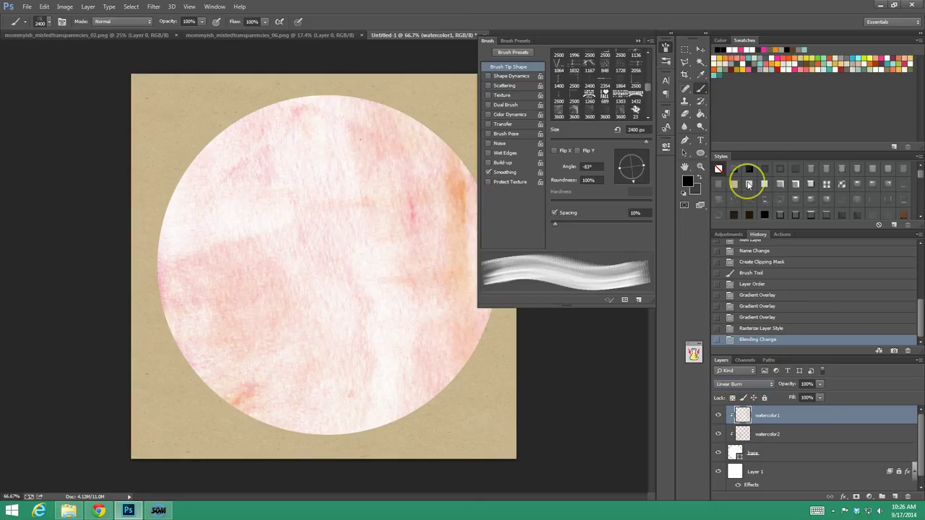
- Rotate the watercolor1 layer by 90° with Free Transform and apply the transformation
click(700, 168)
drag(446, 186, 449, 187)
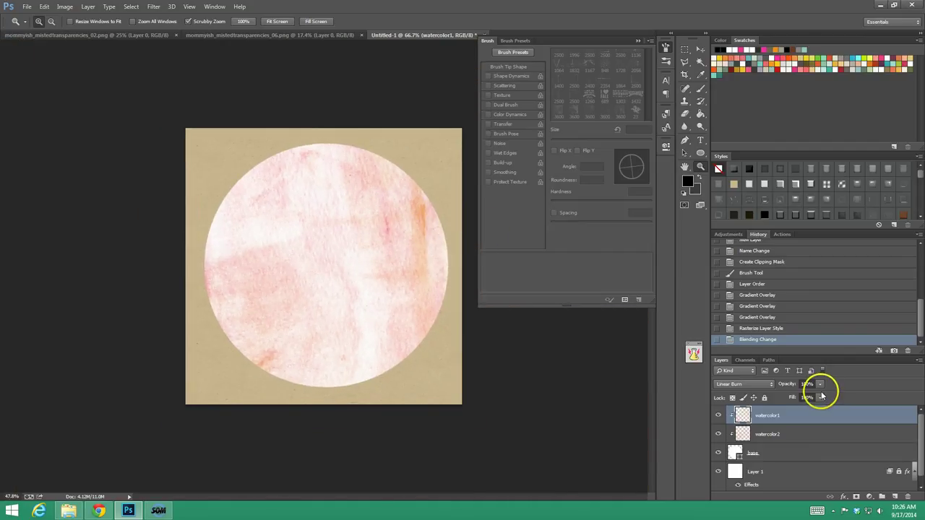
key(ctrl+t)
drag(560, 403, 238, 448)
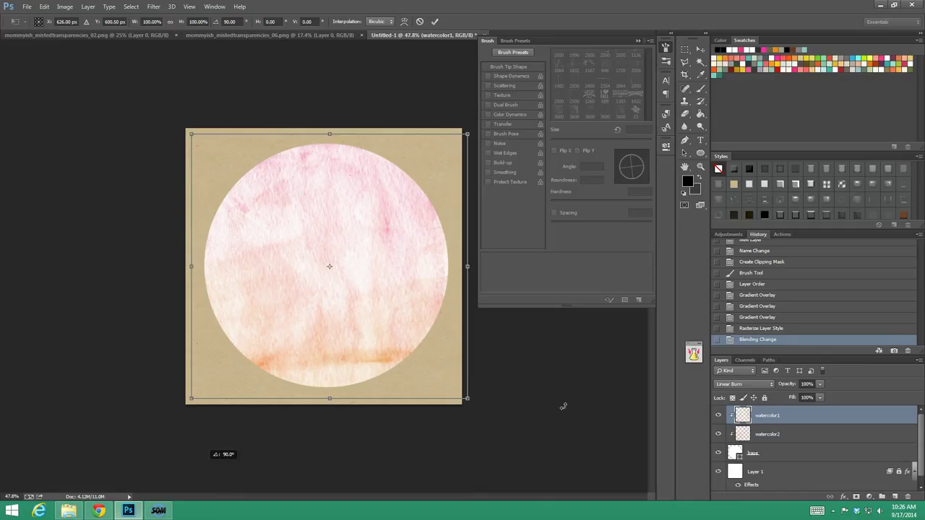
mouse_move(197, 466)
mouse_down()
mouse_move(170, 438)
mouse_move(192, 470)
mouse_up()
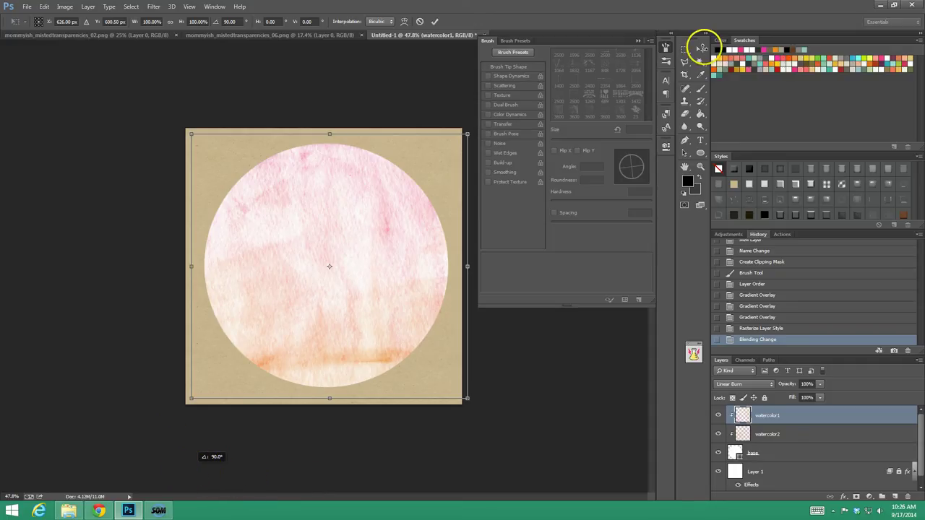
click(704, 51)
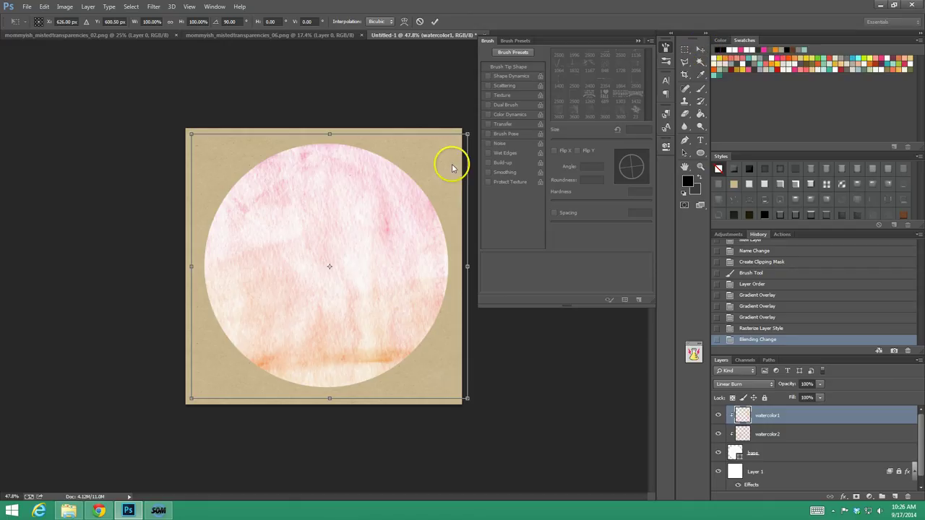
click(407, 188)
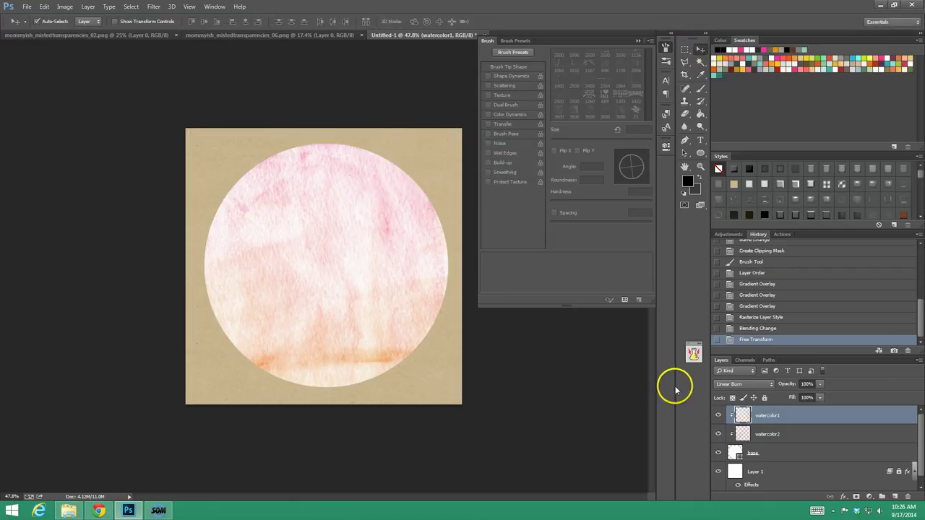
- Create a new clipped layer directly above the base layer and name it watercolor3
click(700, 167)
drag(261, 291, 262, 289)
alt+click(322, 303)
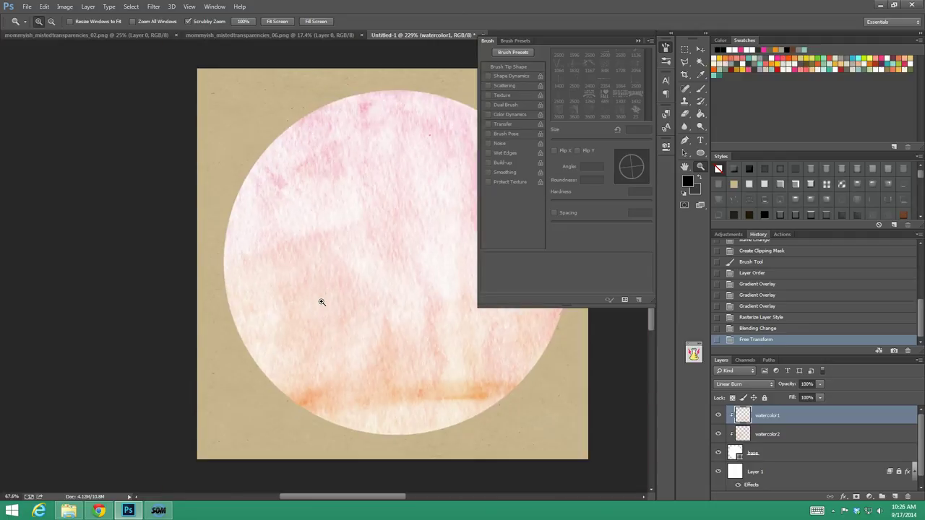
click(796, 433)
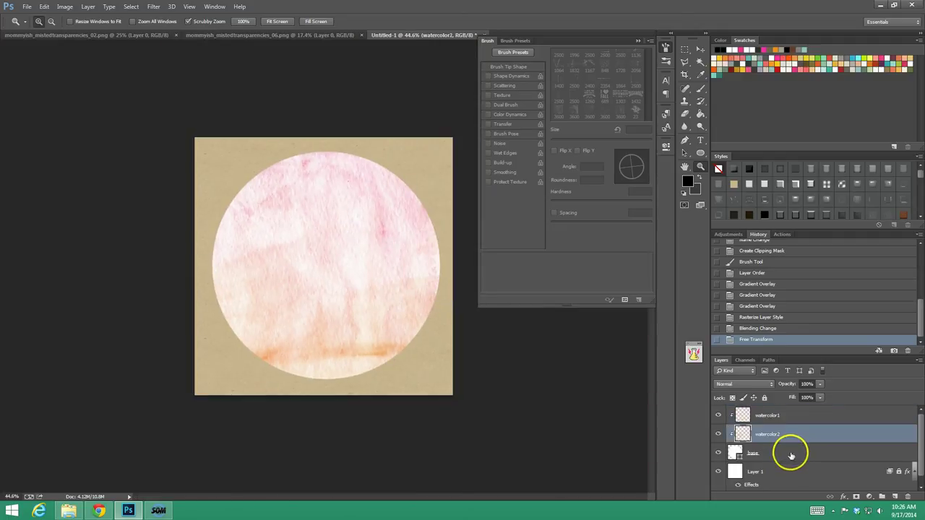
click(791, 452)
click(897, 497)
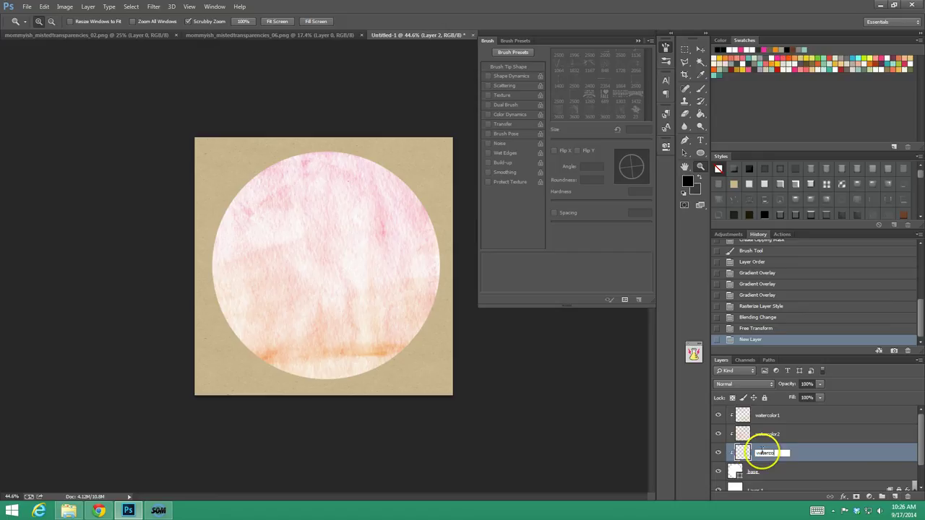
click(819, 454)
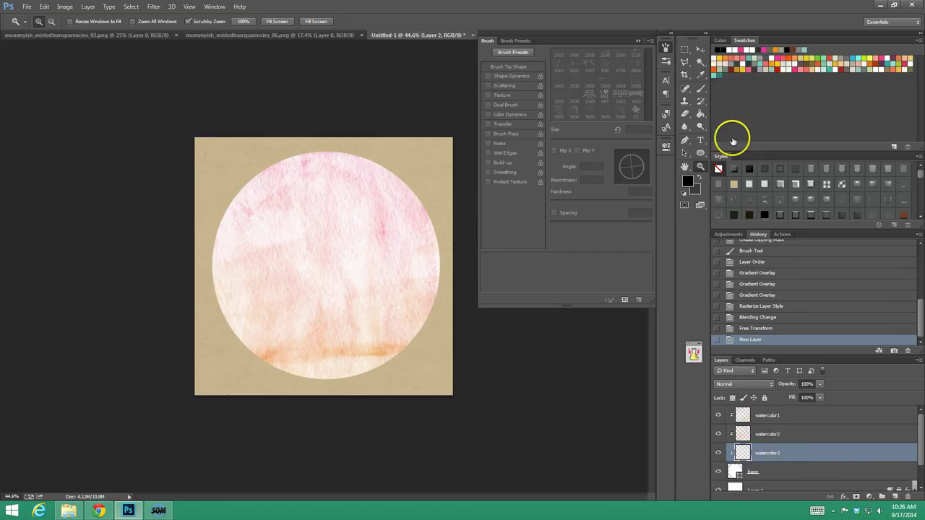
- Choose the last 3600 px watercolor texture brush preset and stamp it in black over the circle on watercolor3
click(700, 90)
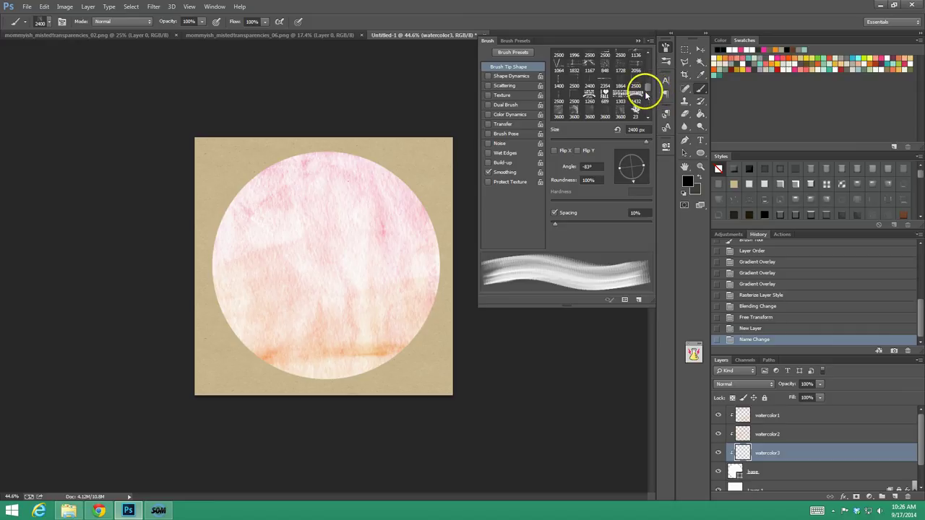
click(666, 60)
click(605, 278)
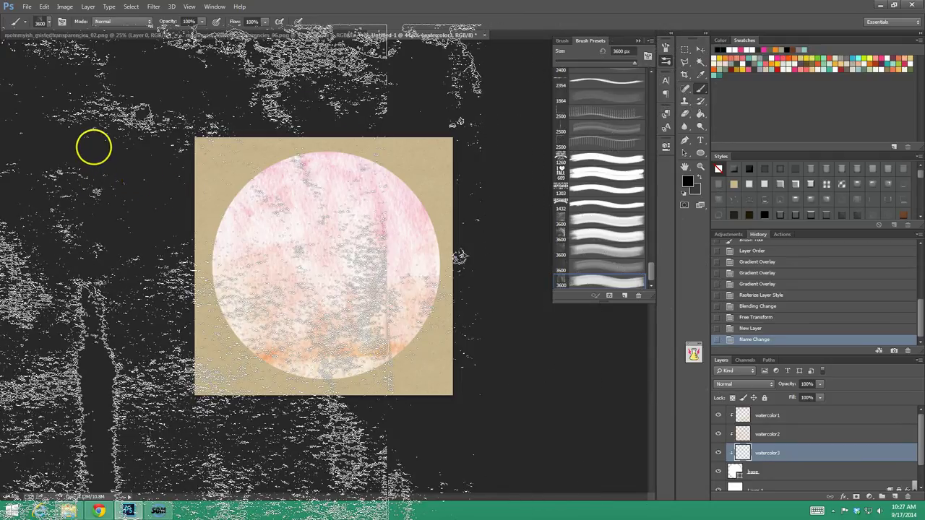
mouse_move(94, 147)
mouse_down()
mouse_move(543, 159)
mouse_move(467, 153)
mouse_move(516, 107)
mouse_up()
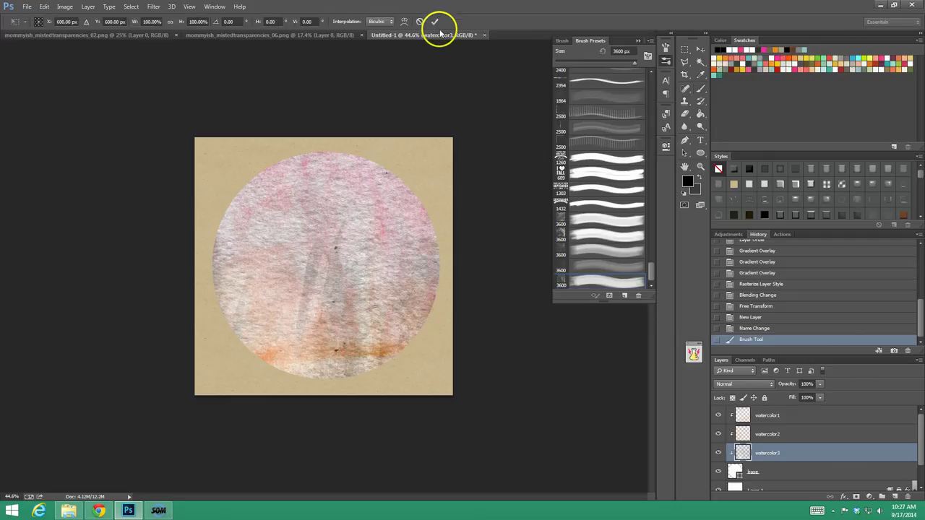
- Rotate the watercolor3 layer by 90° with Free Transform and apply the transformation
key(ctrl+t)
drag(511, 355, 508, 356)
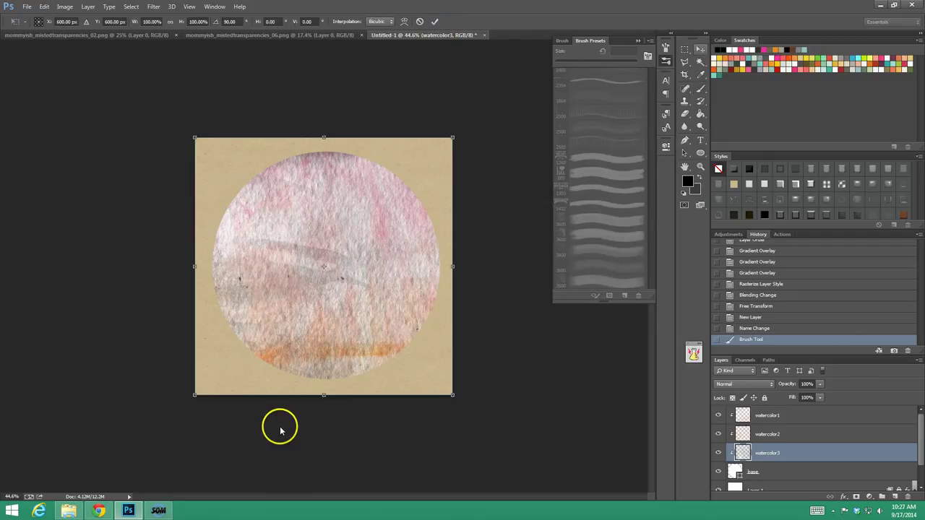
key(v)
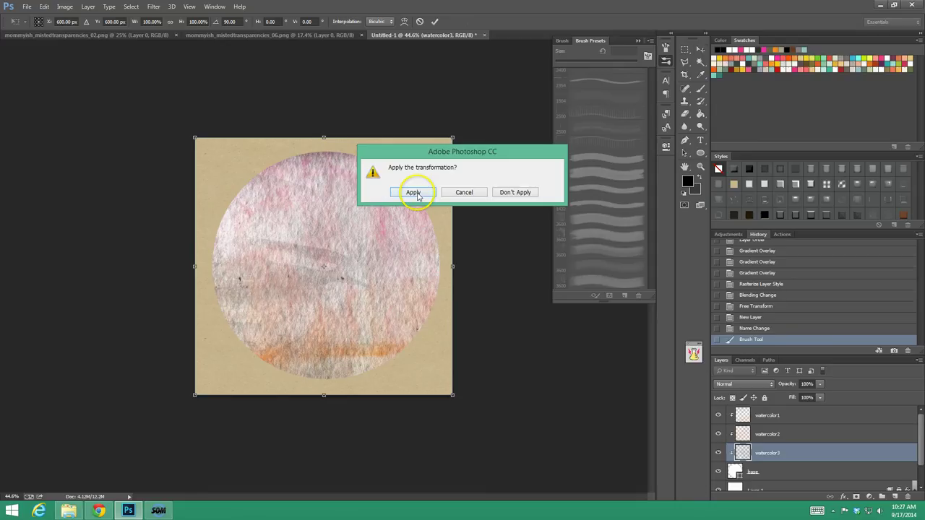
click(413, 190)
- Move watercolor3 above watercolor1 and set its blend mode to Overlay after trying Color Burn
drag(791, 451, 785, 413)
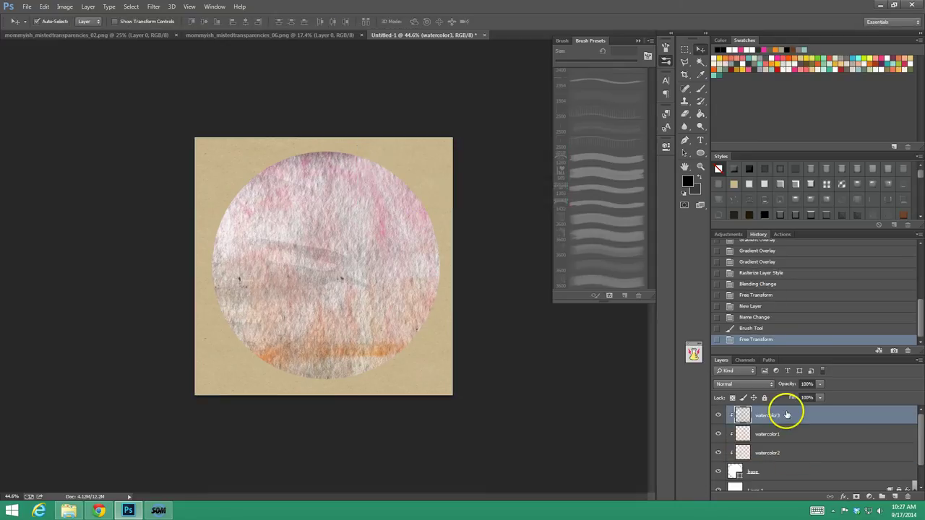
click(739, 385)
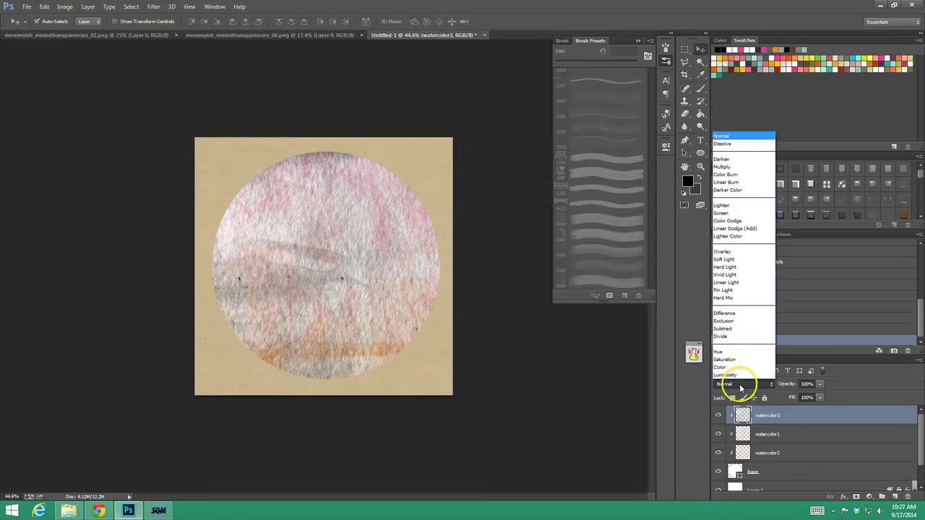
click(743, 175)
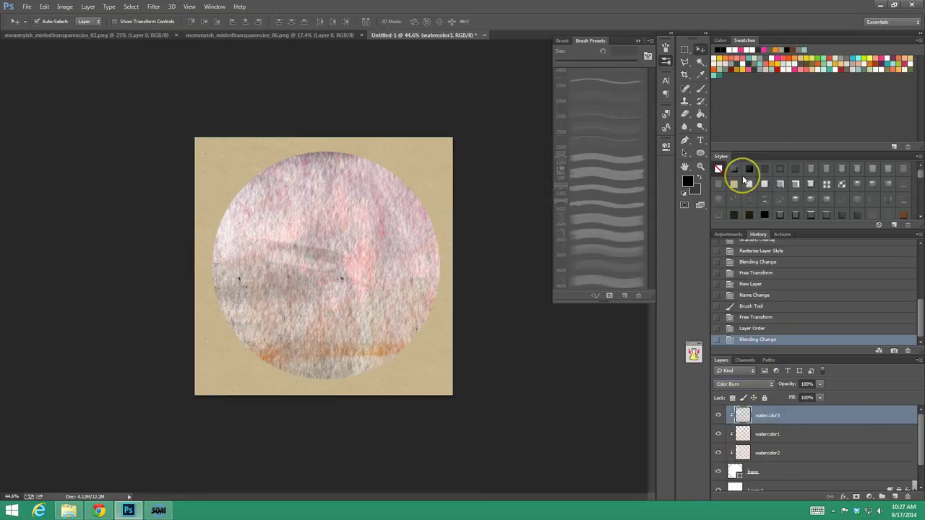
click(741, 385)
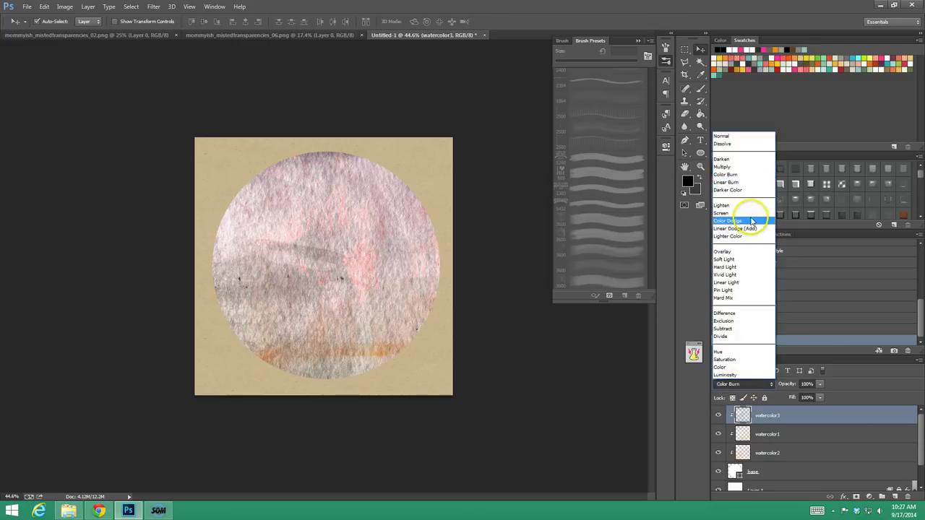
click(742, 253)
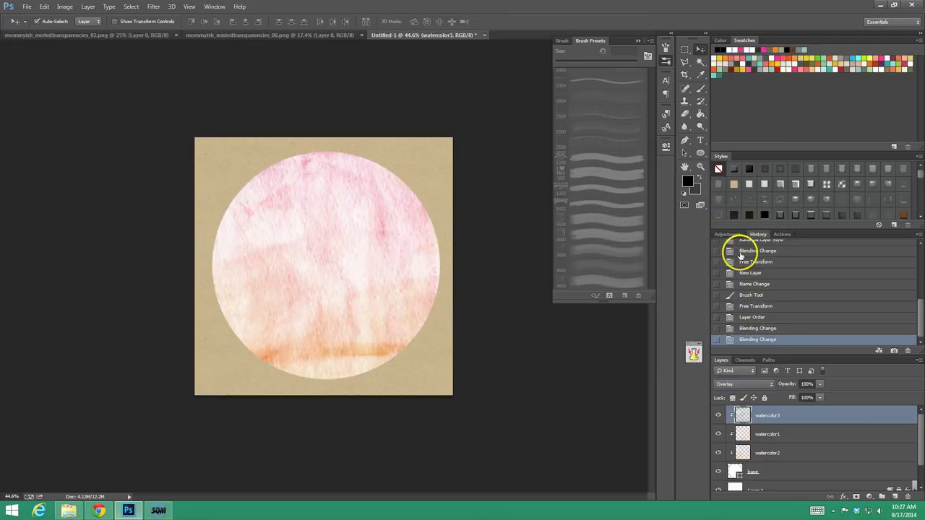
click(716, 414)
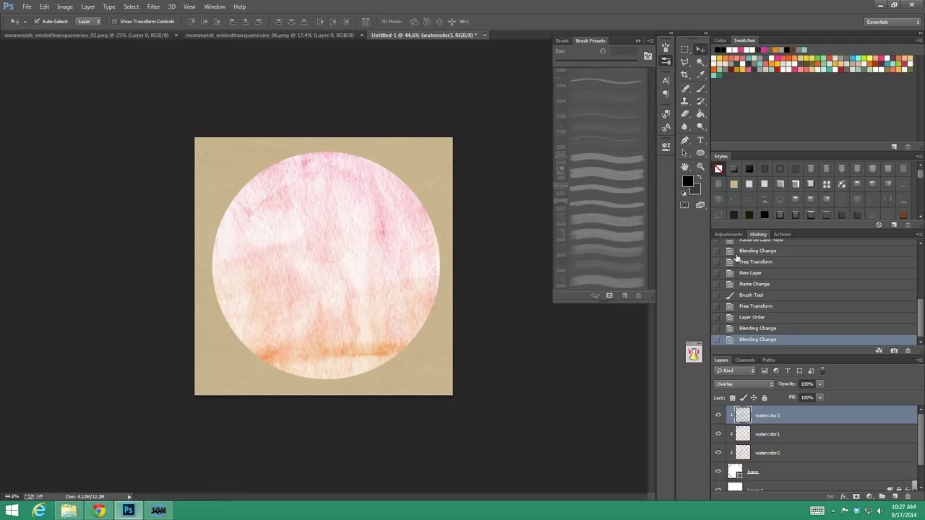
- Duplicate the base circle layer with the default settings
click(774, 472)
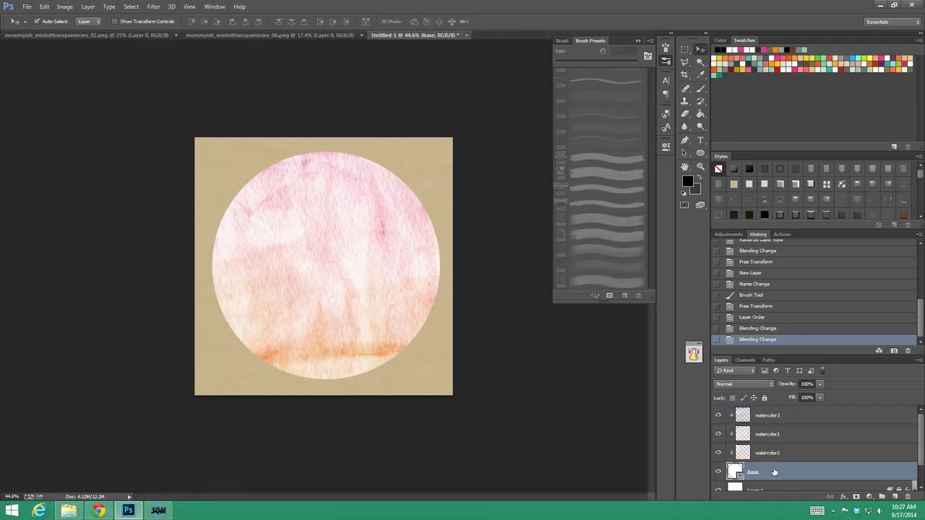
right_click(774, 472)
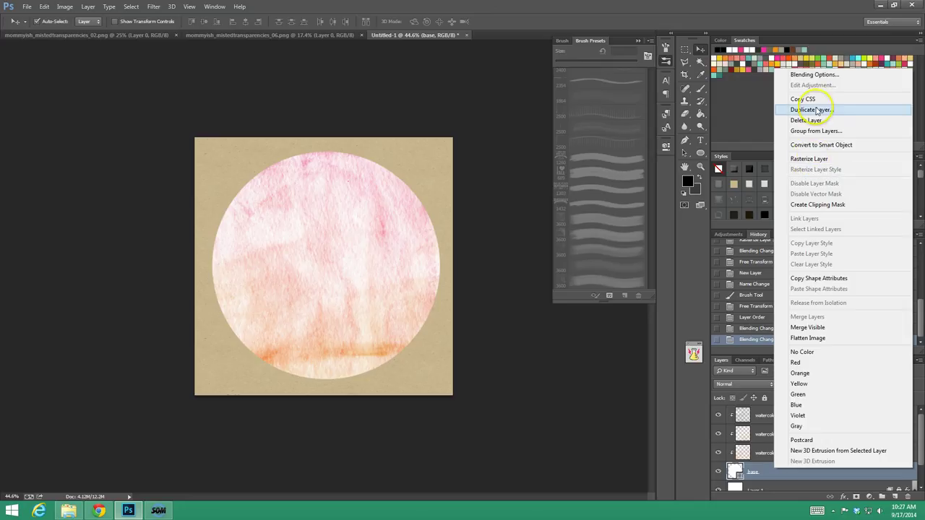
click(818, 110)
click(543, 160)
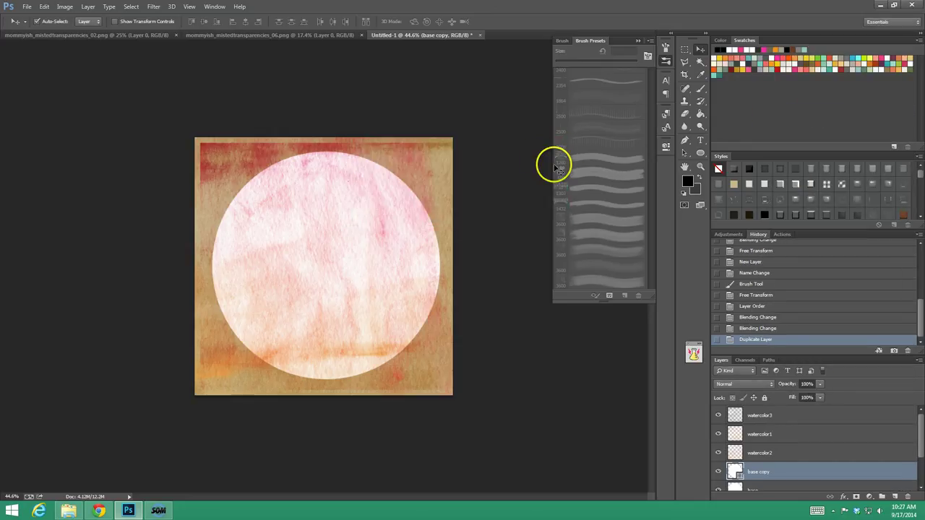
- Move the duplicated circle layer below base and clip watercolor1, watercolor2 and watercolor3 to the base layer again
click(791, 453)
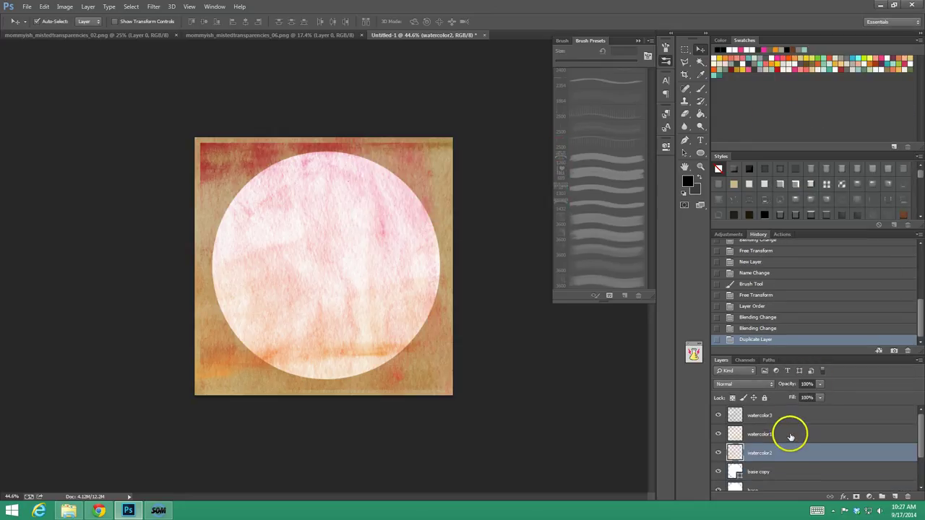
click(788, 474)
scroll(781, 462, down, 1)
drag(781, 454, 777, 474)
shift+click(793, 415)
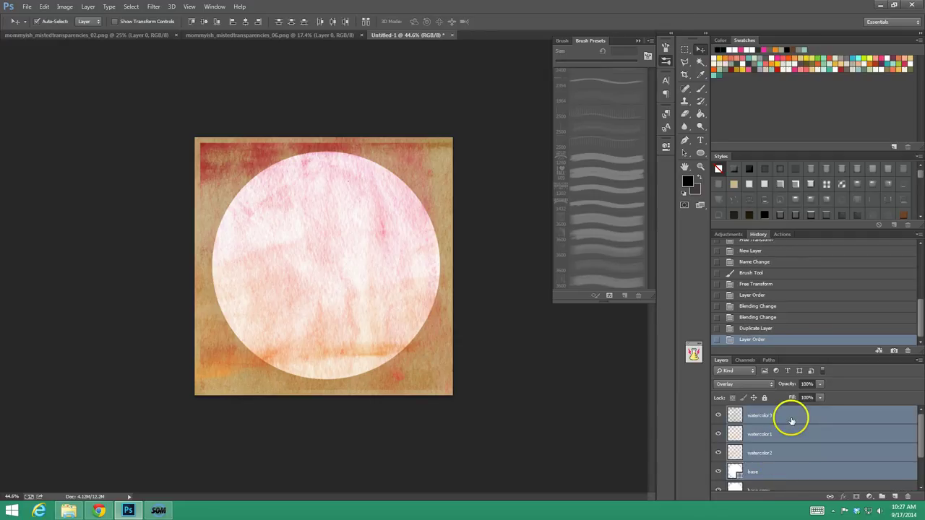
ctrl+click(776, 469)
key(ctrl+alt+g)
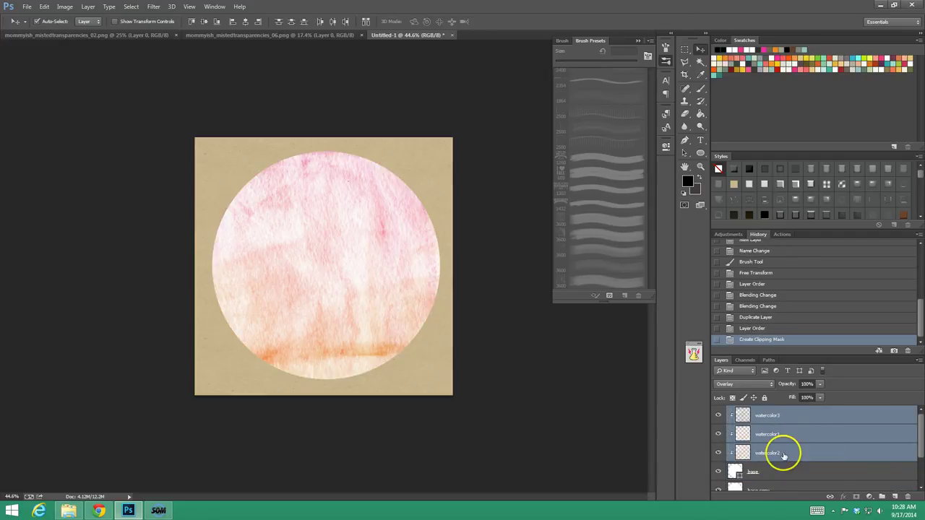
- Move the duplicated circle layer to the top of the layer stack and rasterize it
scroll(788, 462, down, 1)
drag(792, 471, 786, 411)
right_click(782, 417)
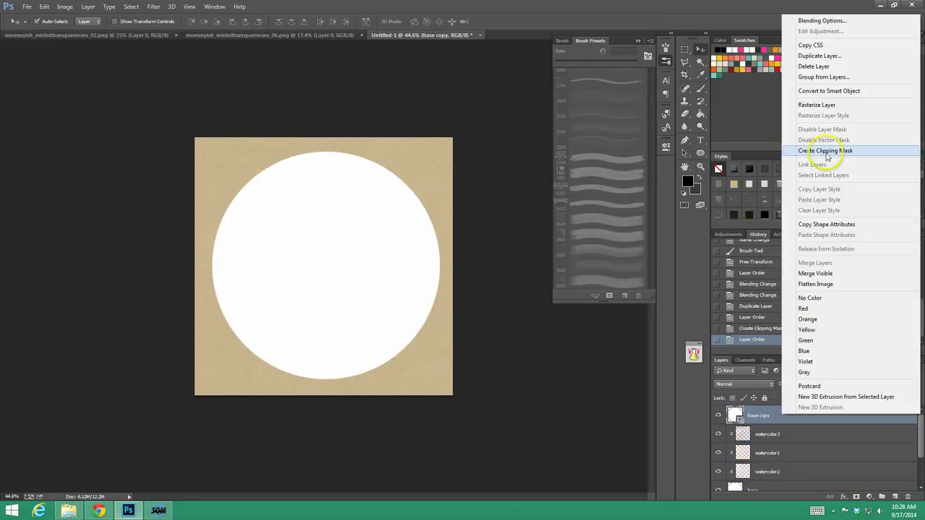
click(826, 106)
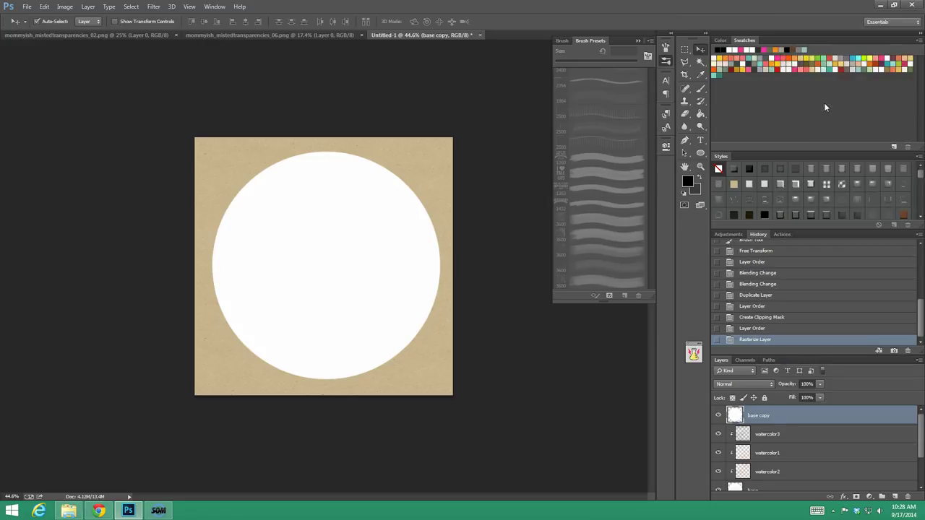
- Reduce the duplicated circle layer's fill to 0% and rename the layer edging
click(821, 397)
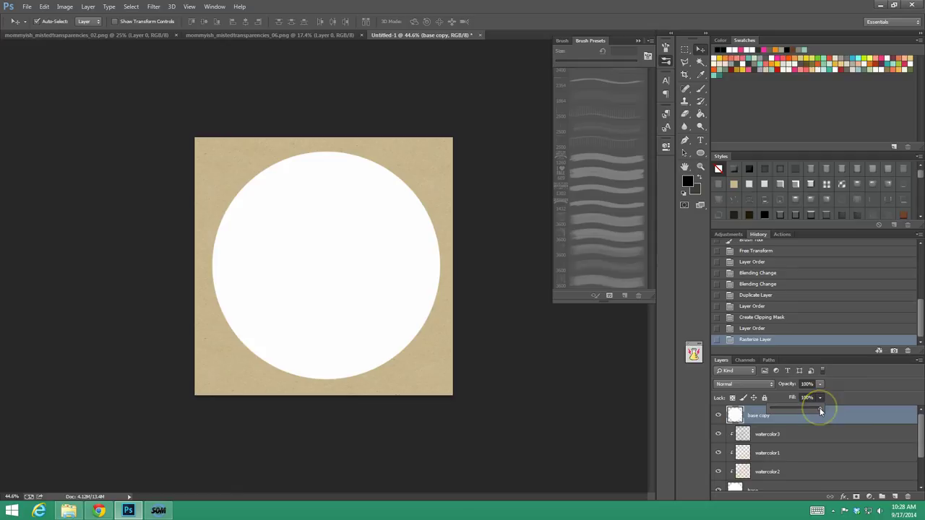
drag(820, 410, 804, 411)
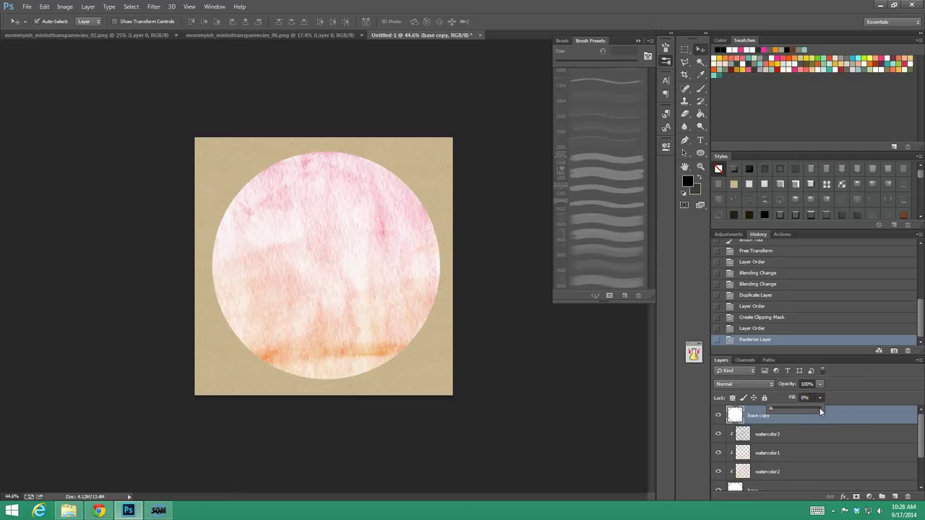
click(756, 414)
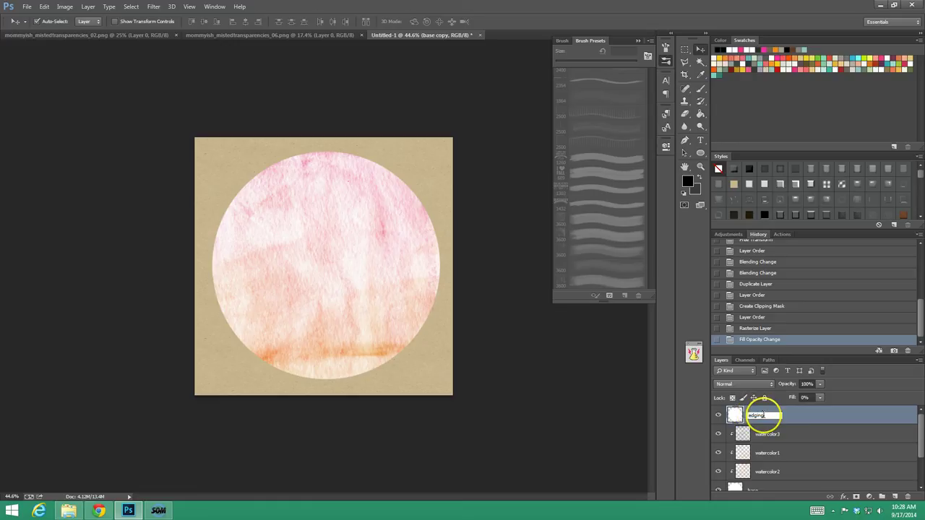
key(Return)
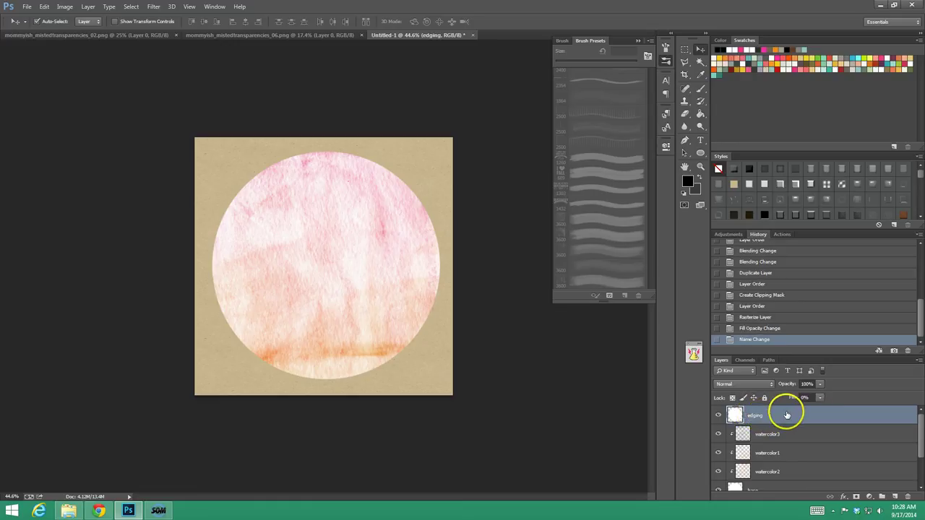
- Add an Inner Glow to the edging layer with black (#000000) as its color and Color Burn as its blend mode
double_click(788, 415)
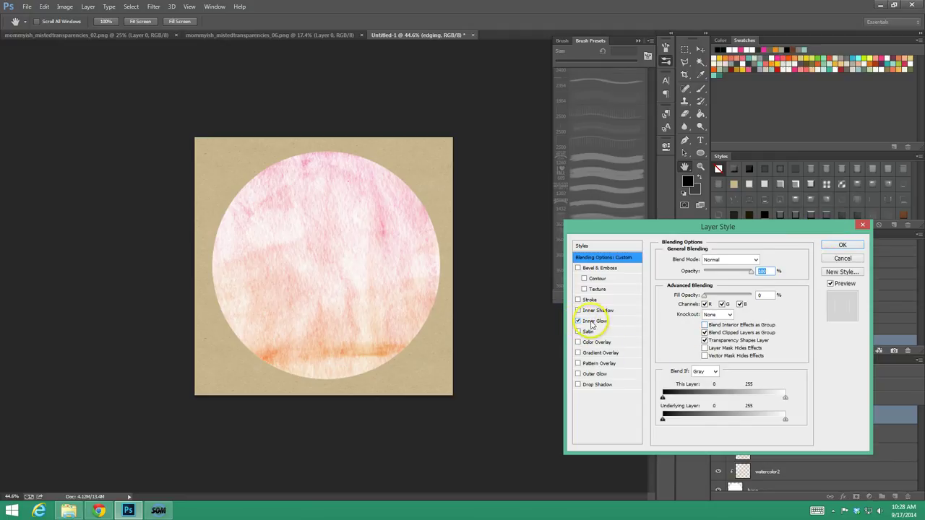
click(579, 321)
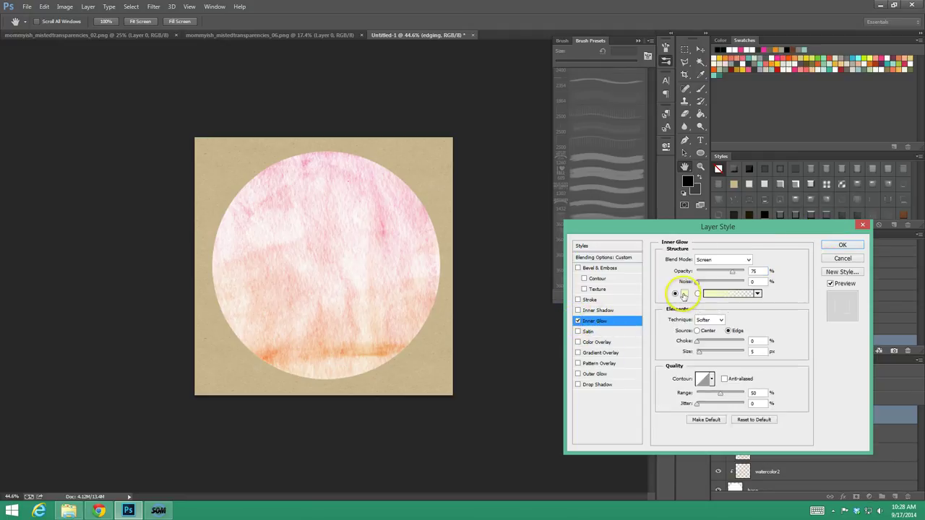
click(684, 295)
click(688, 460)
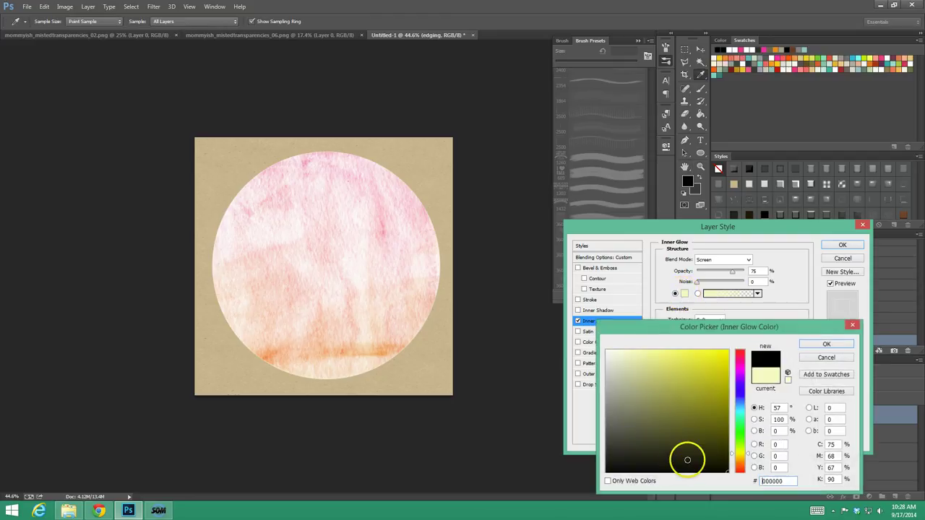
click(824, 345)
click(705, 261)
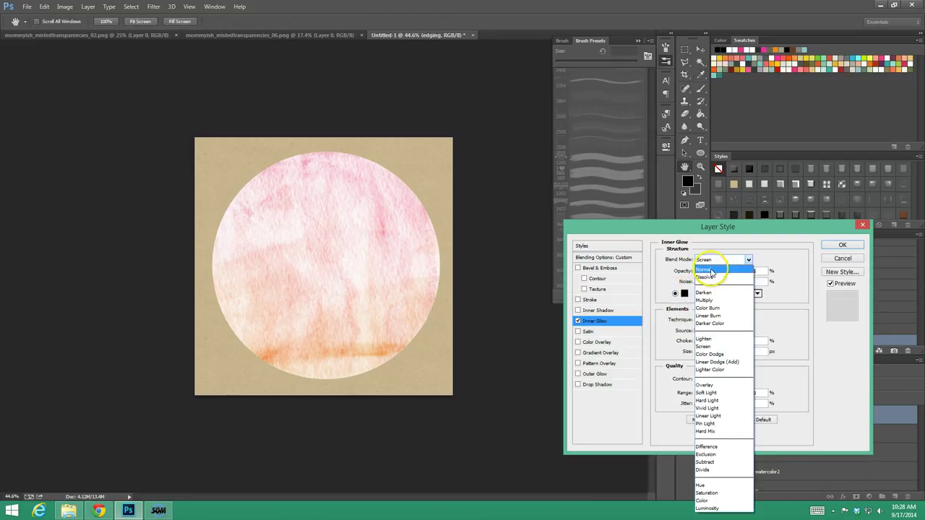
click(715, 309)
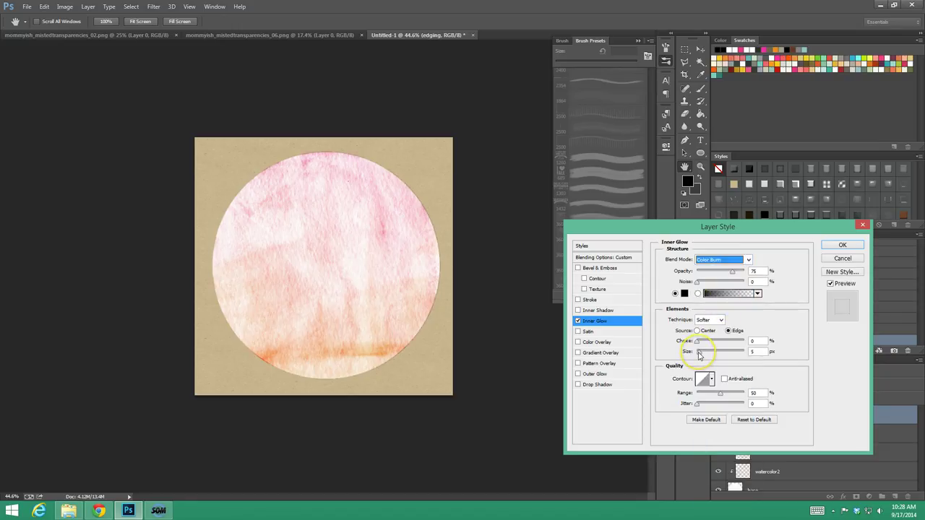
- Set the Inner Glow to 55% opacity, 5% noise, 106 px size and 69% range, and apply the layer style
drag(700, 352, 705, 352)
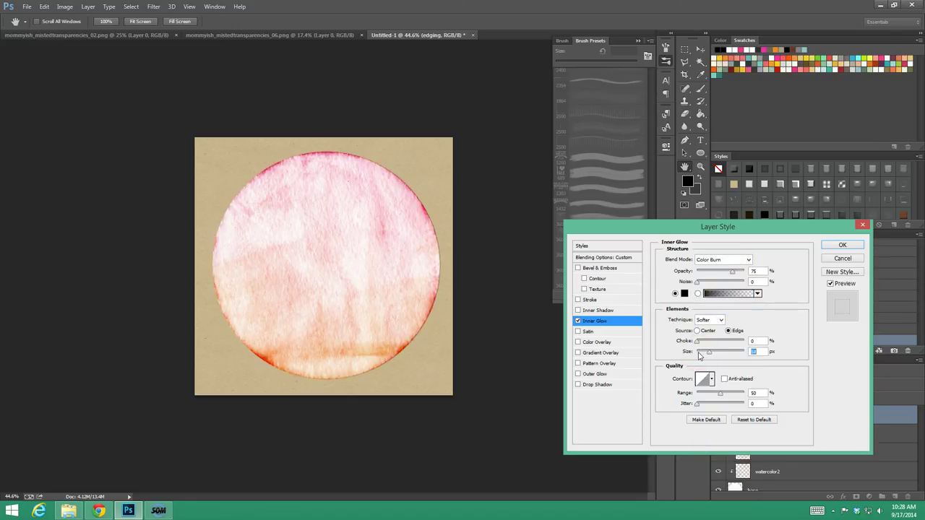
click(712, 351)
drag(740, 271, 733, 275)
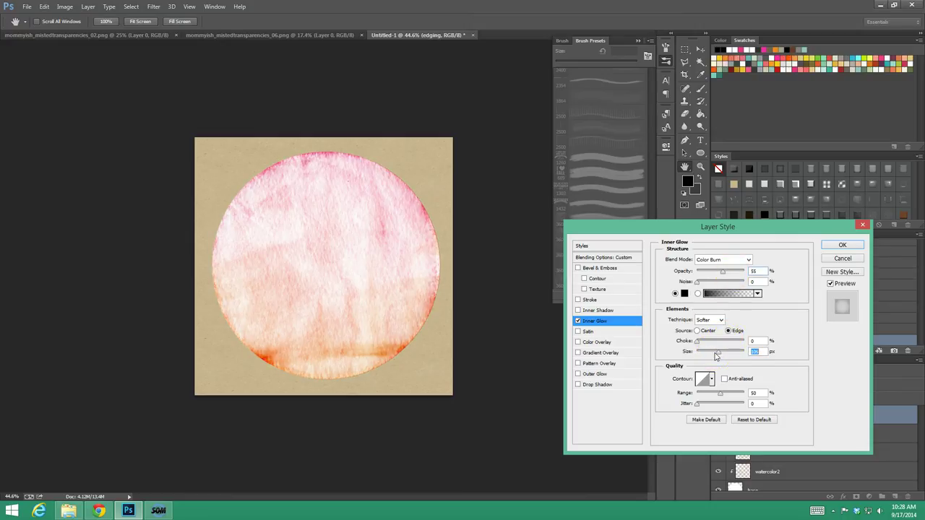
click(703, 286)
click(723, 397)
drag(723, 397, 723, 396)
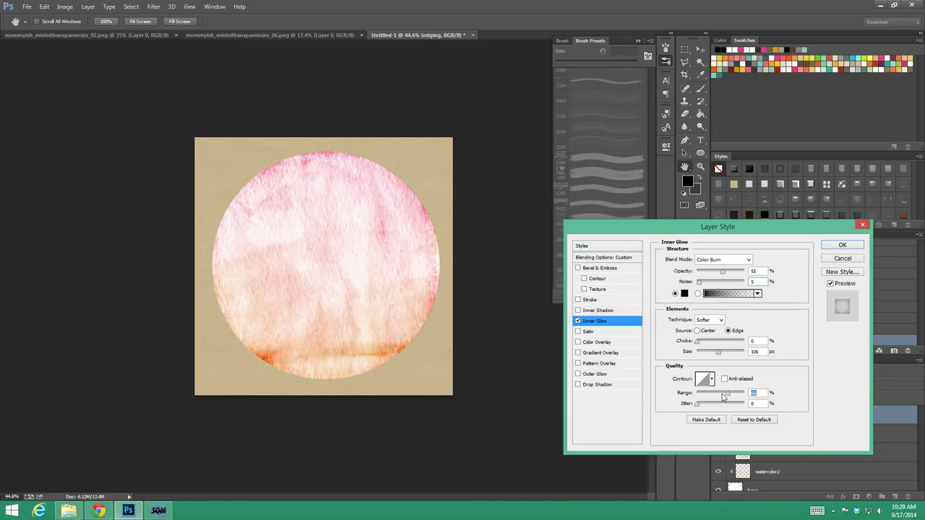
click(837, 248)
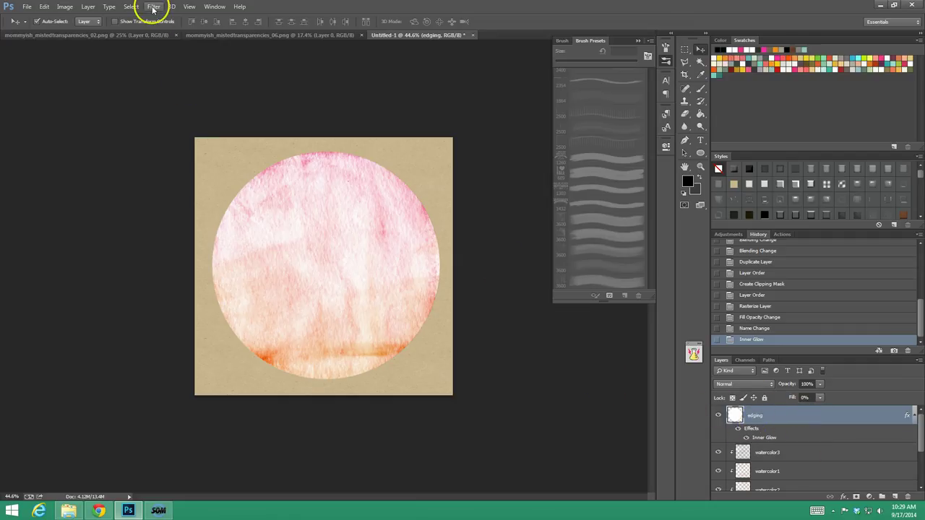
- Apply the Wave distortion to the edging layer with a minimum amplitude of 8 and a maximum of 20
click(700, 166)
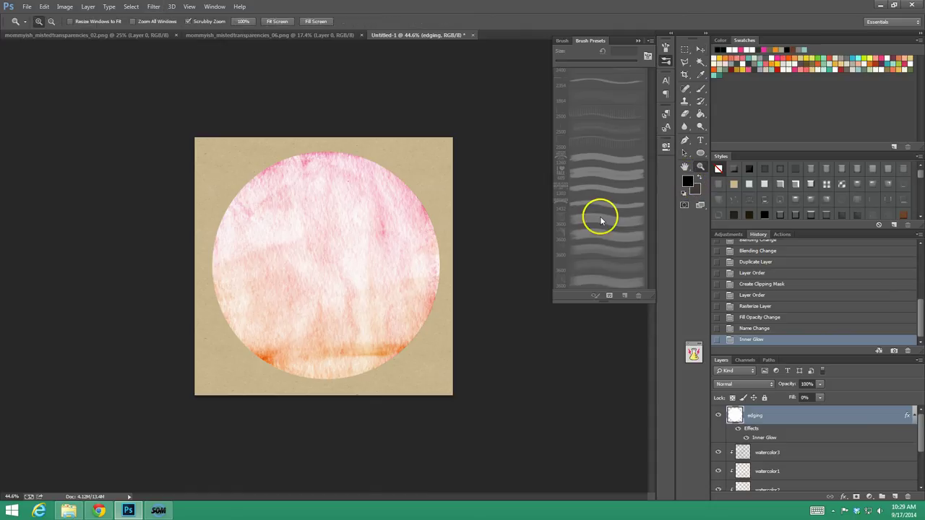
drag(415, 308, 419, 329)
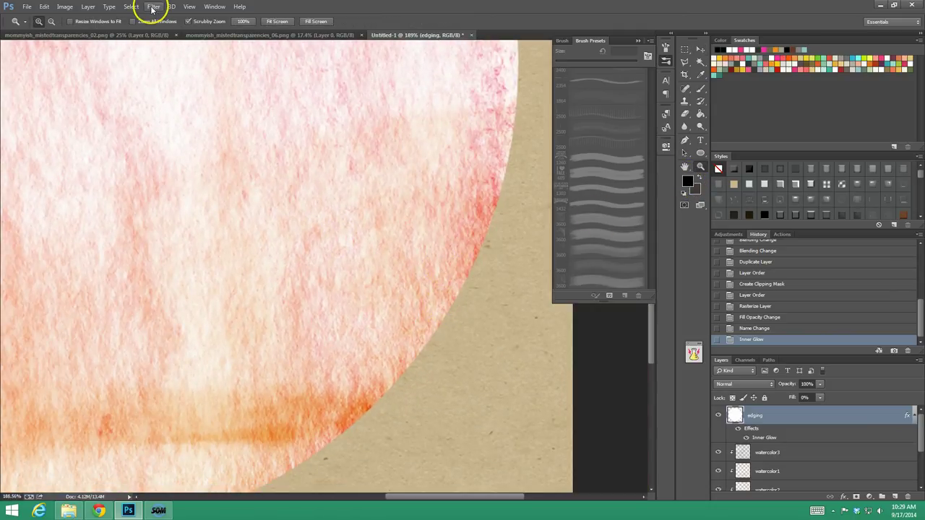
click(154, 7)
mouse_move(217, 122)
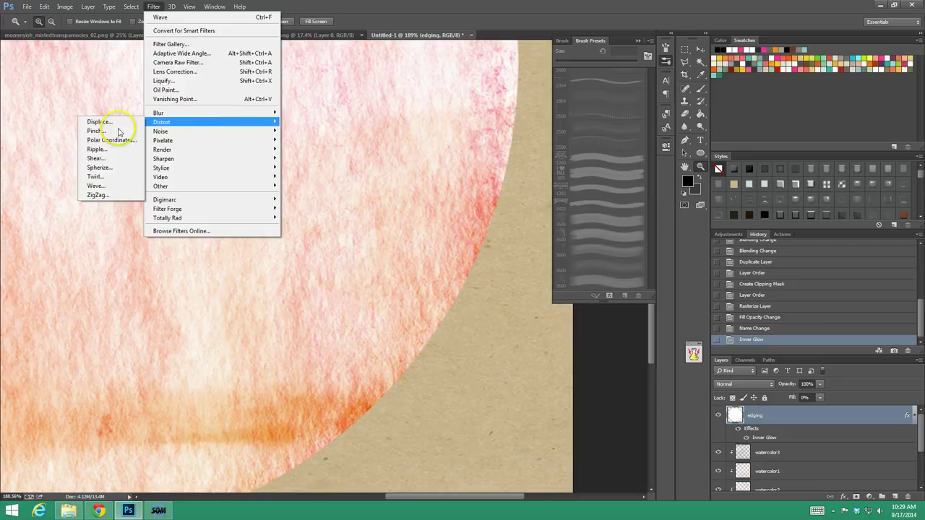
click(101, 186)
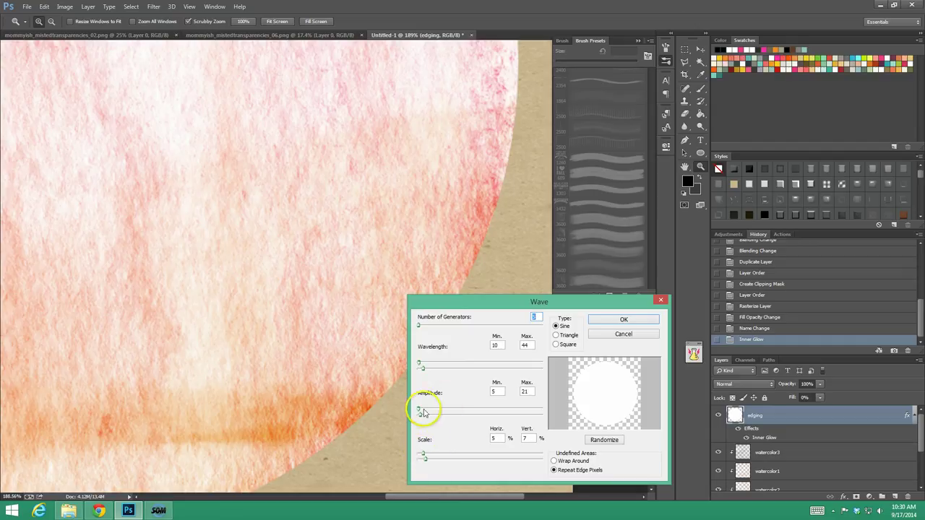
click(501, 391)
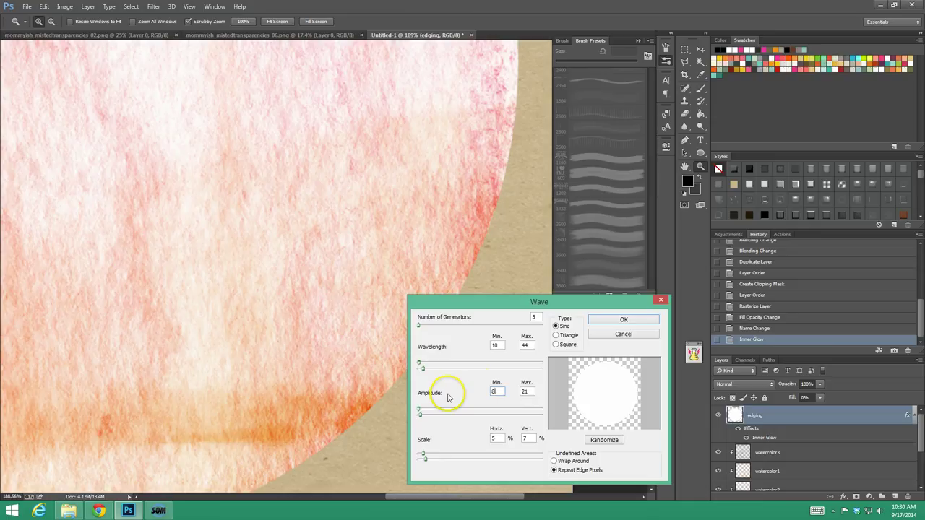
double_click(526, 391)
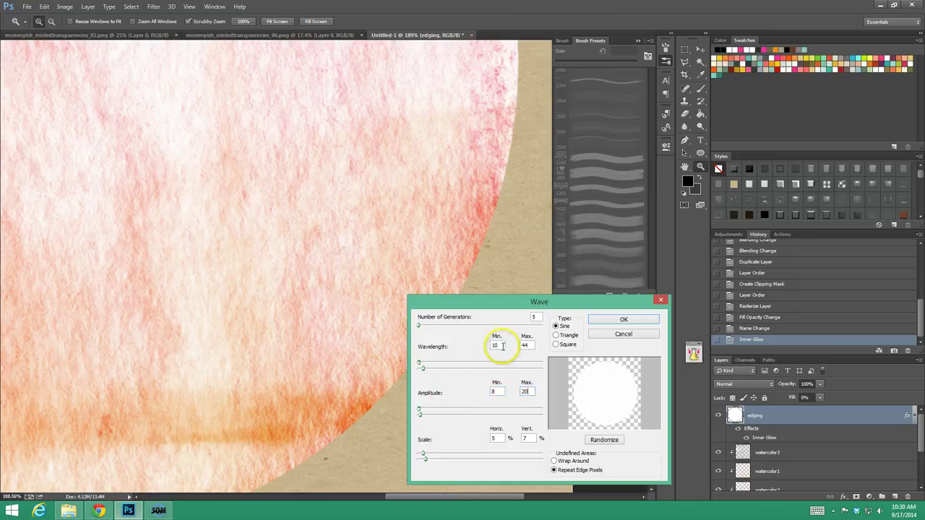
double_click(527, 345)
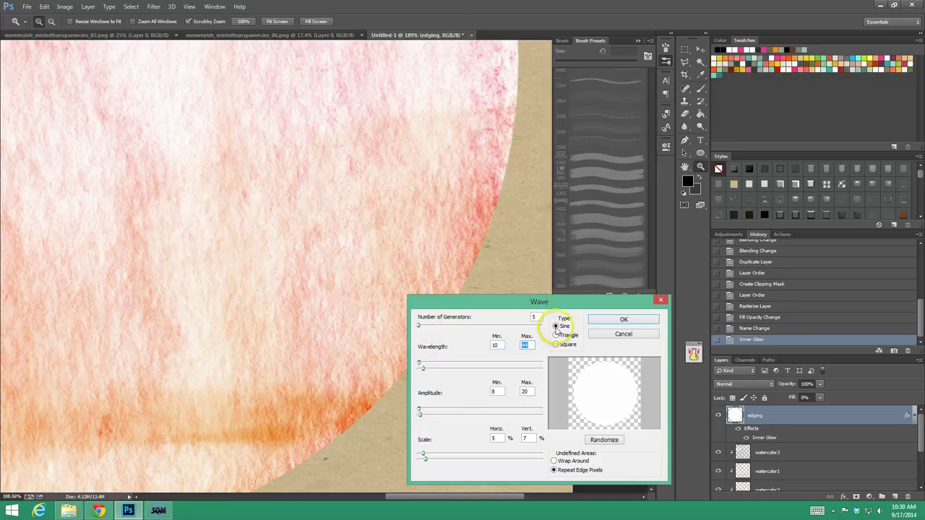
click(605, 321)
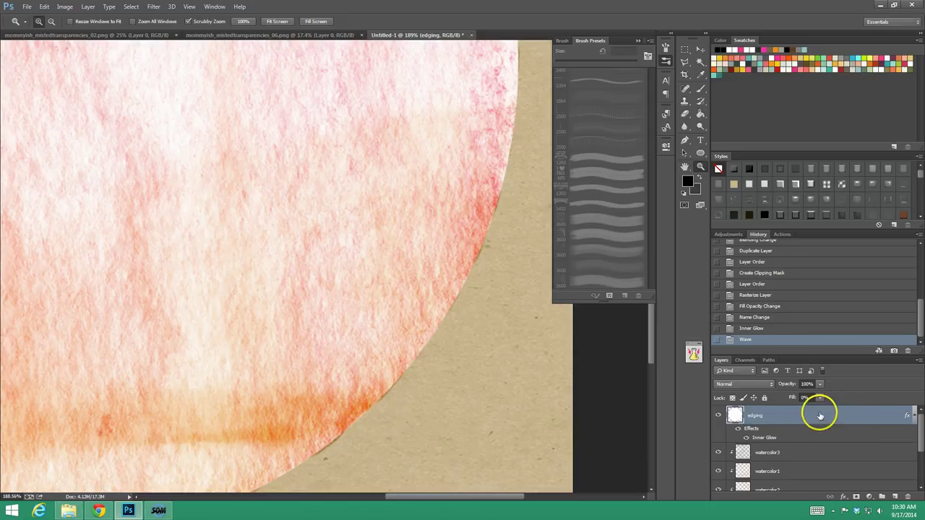
- Change the edging layer's Inner Glow to a size of 8 px and 100% opacity
double_click(821, 416)
click(618, 321)
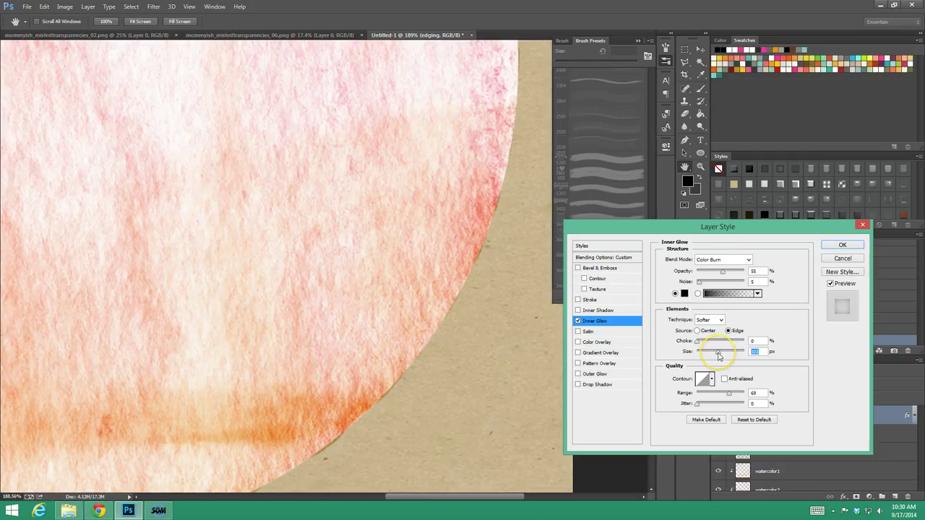
text(0)
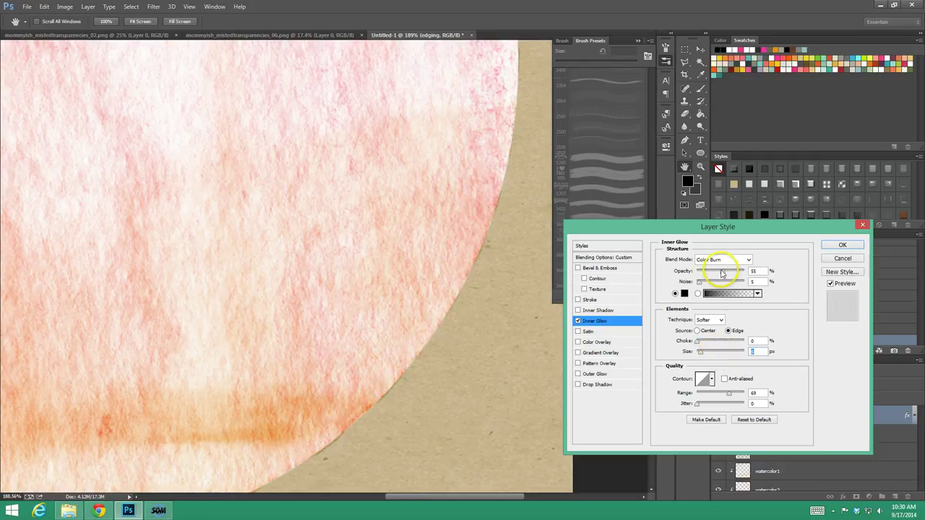
text(8)
key(Tab)
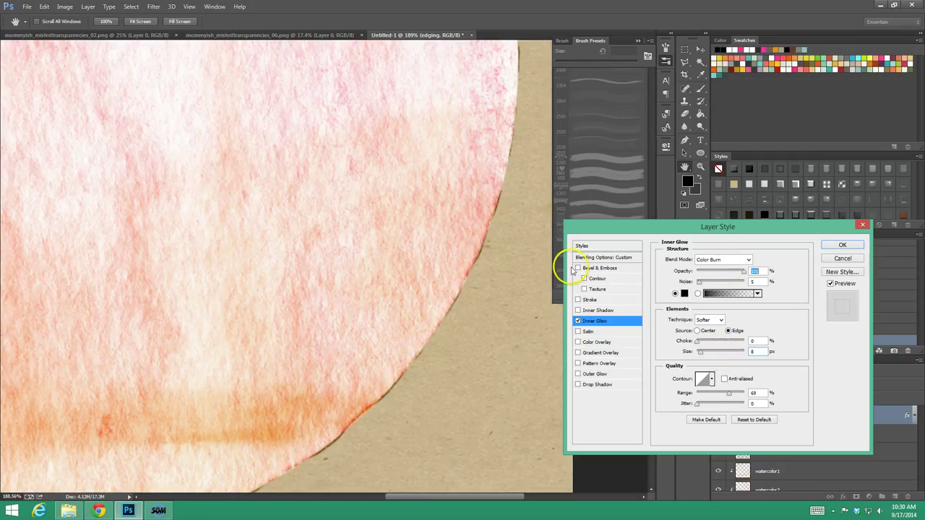
click(840, 247)
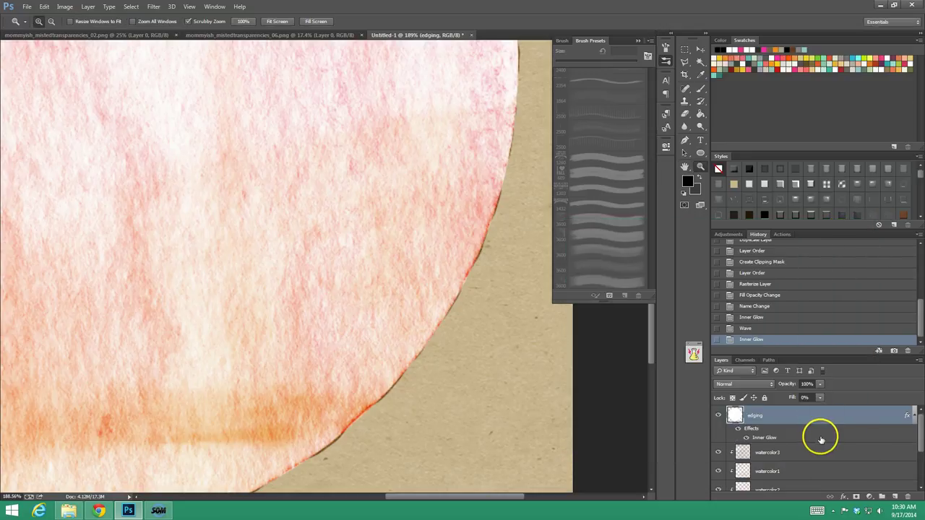
- Clip the edging layer to the base circle and reapply the Wave filter to it
key(ctrl+alt+g)
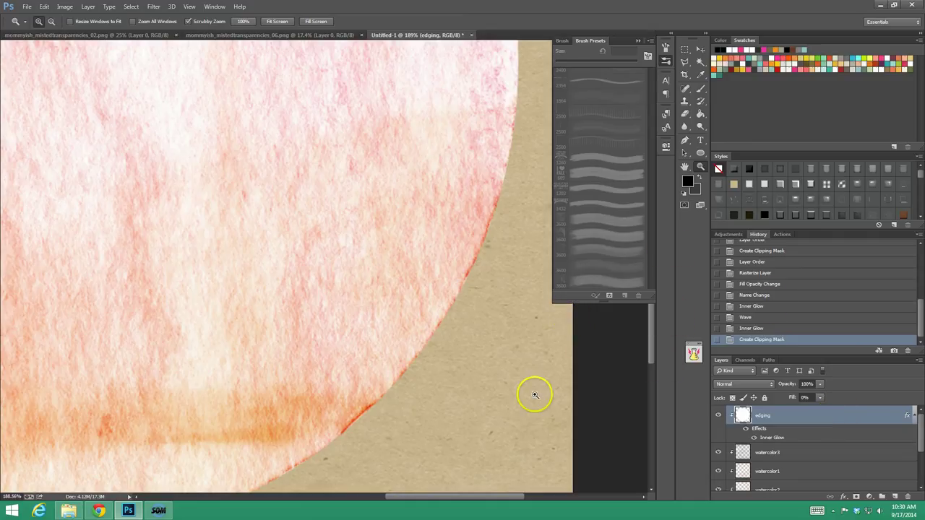
key(ctrl+f)
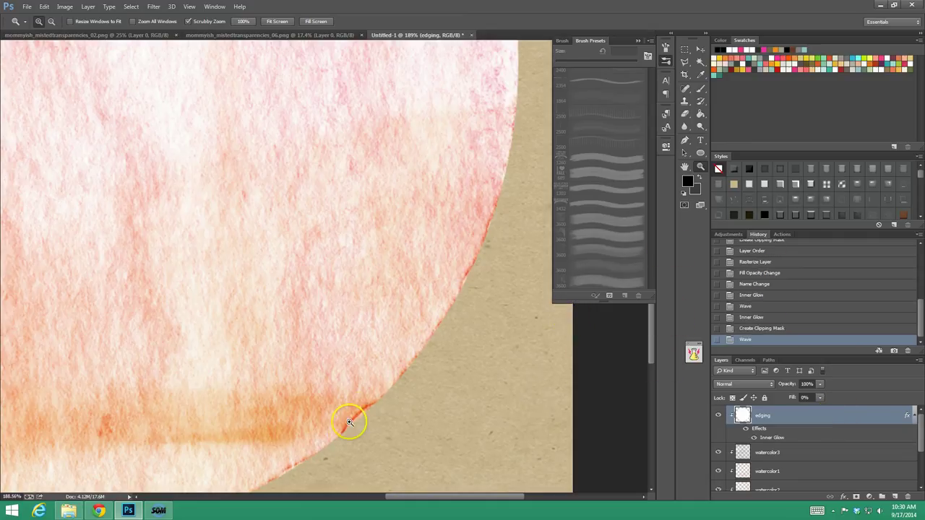
- Reapply the Wave filter to the edging layer three more times, checking the circle's edge along its top and bottom
key(ctrl+f)
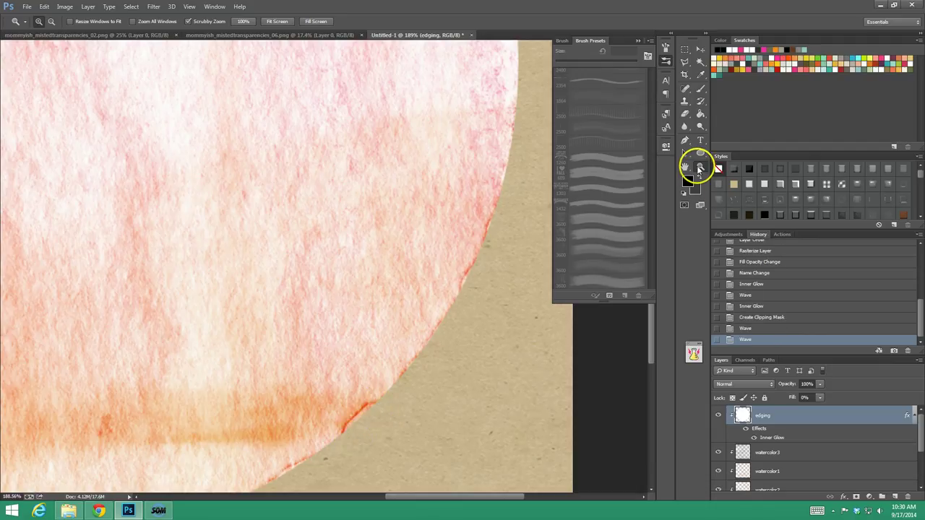
drag(371, 289, 373, 291)
click(374, 290)
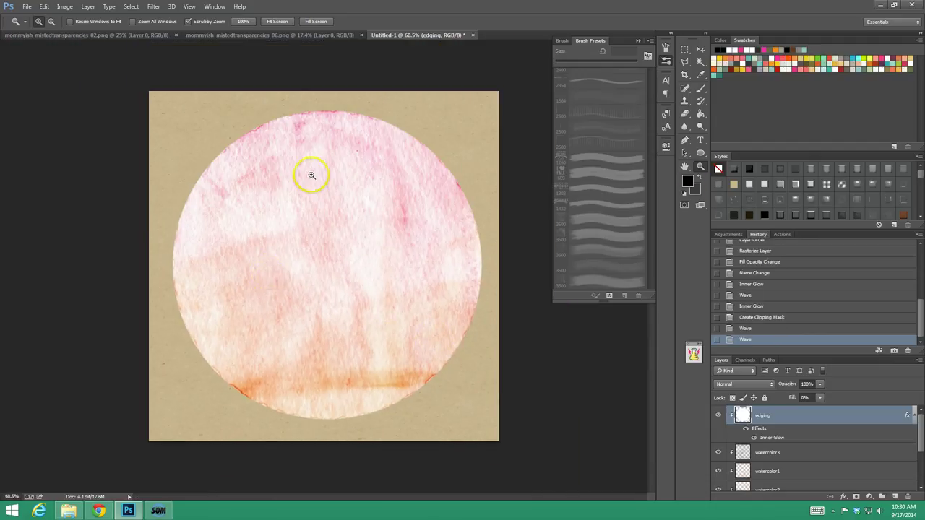
drag(331, 97, 371, 103)
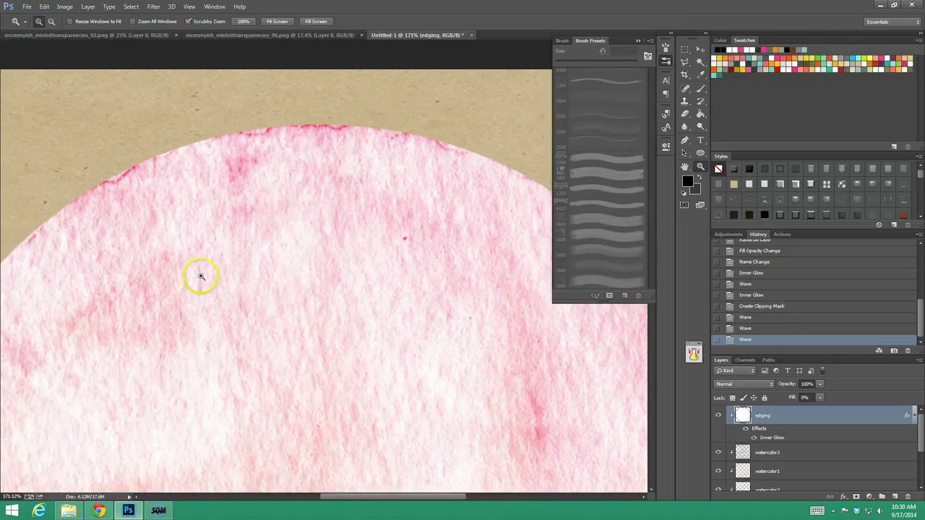
scroll(238, 264, down, 5)
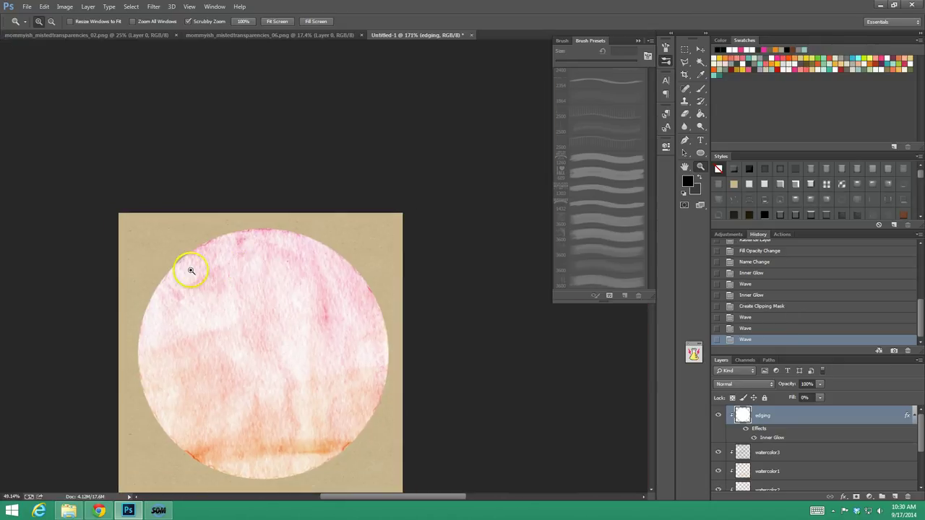
scroll(238, 297, down, 1)
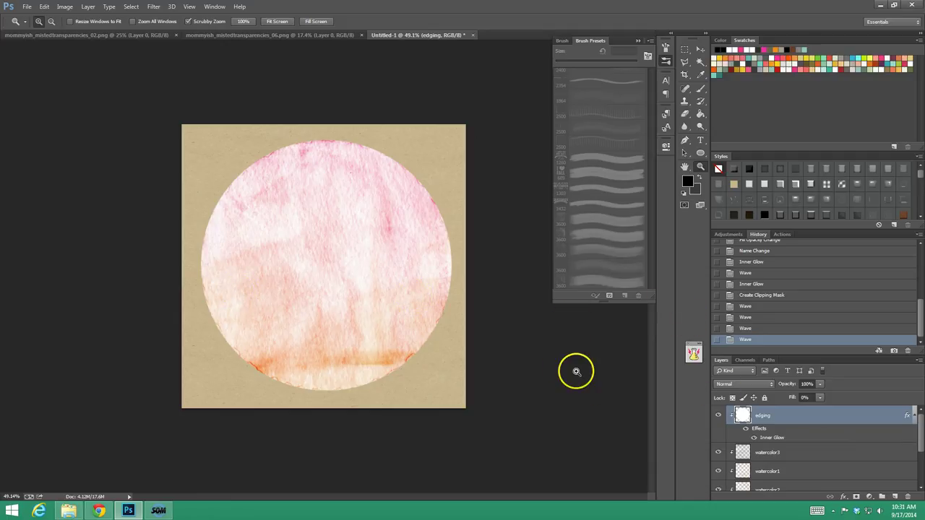
scroll(304, 396, up, 3)
scroll(305, 400, down, 2)
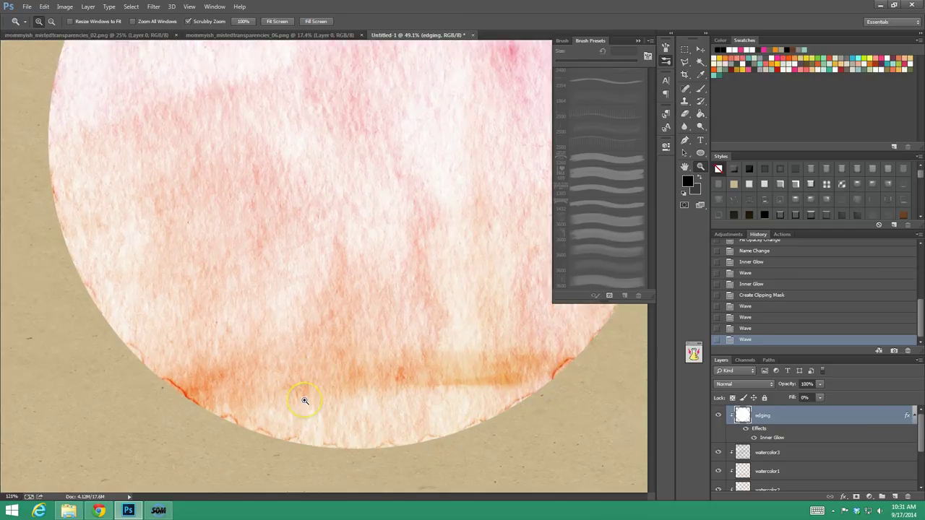
scroll(405, 395, down, 1)
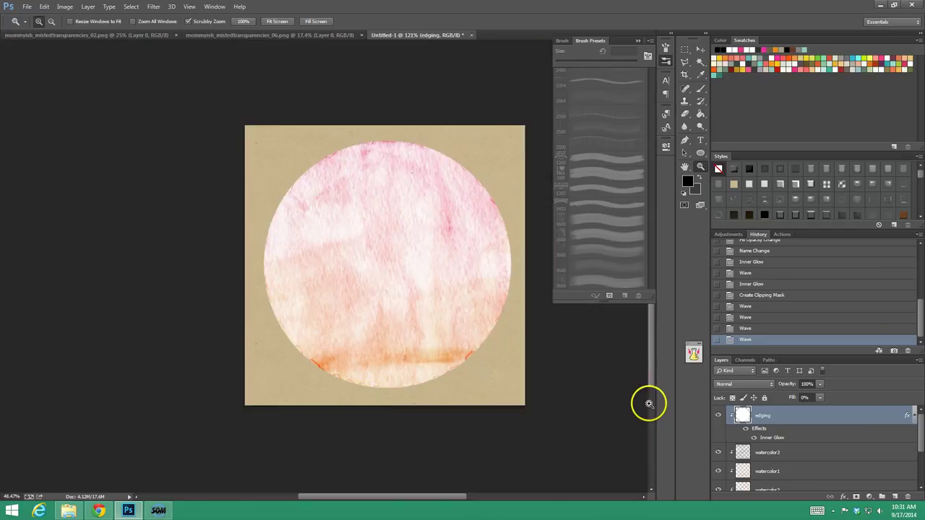
- Rasterize the base circle layer
scroll(785, 467, down, 2)
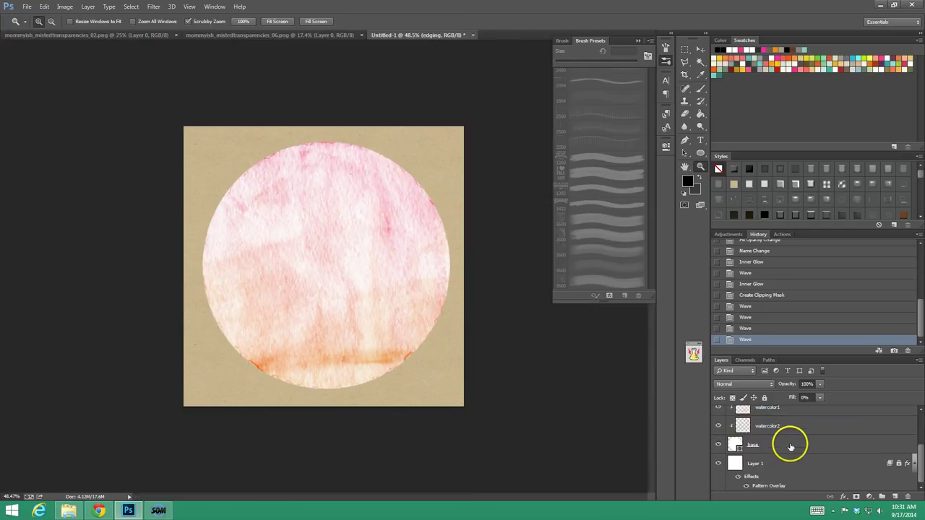
click(791, 445)
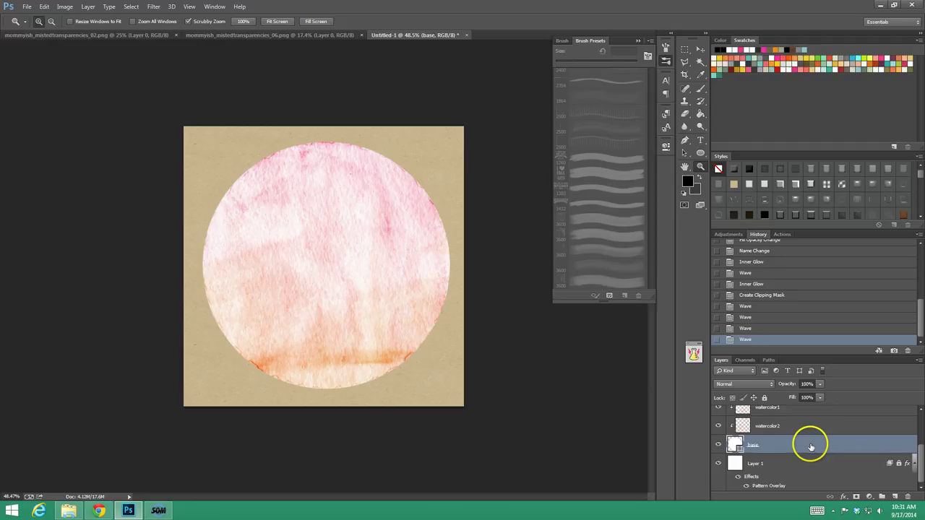
right_click(811, 448)
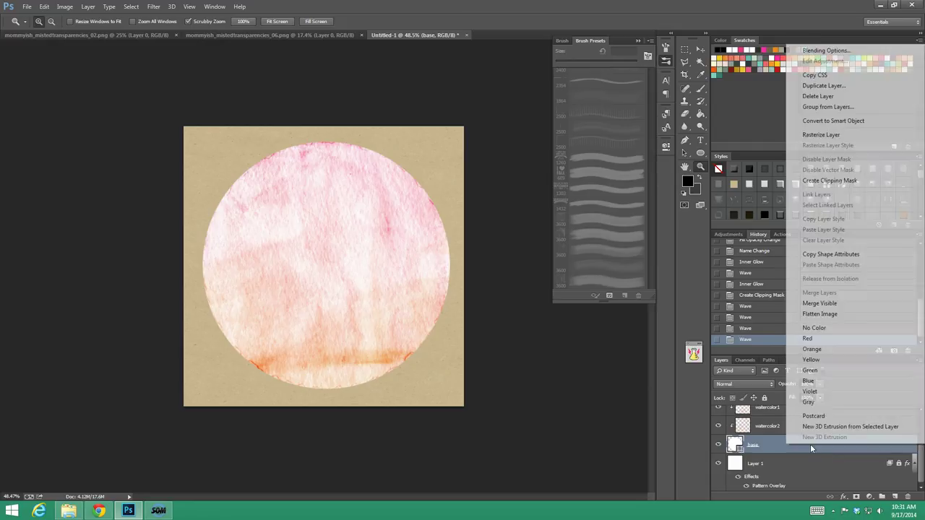
click(848, 144)
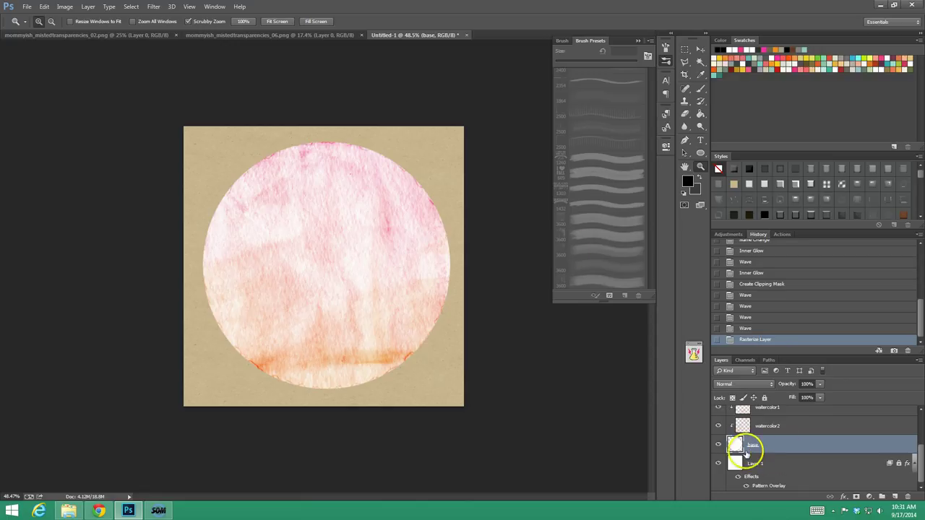
- Select the whole canvas and nudge the base layer slightly with the Move tool so the selection fits the circle's outline
key(ctrl+a)
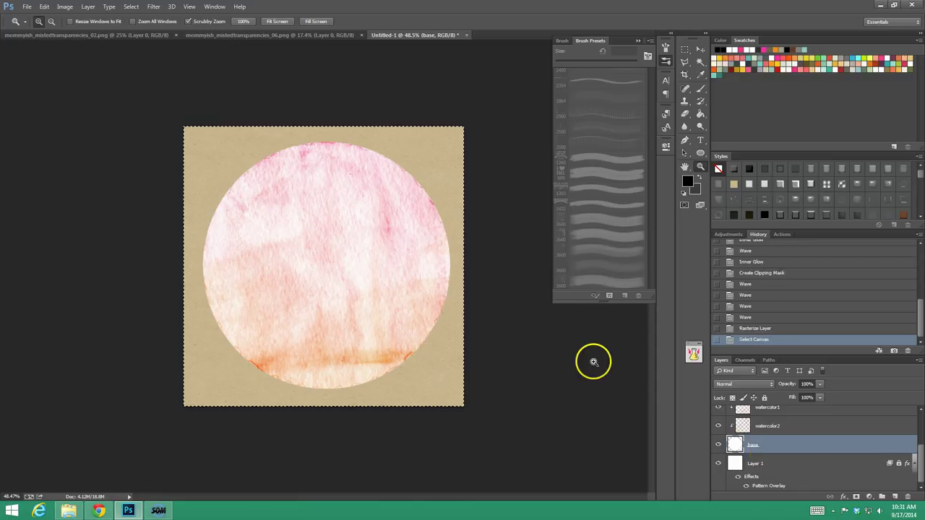
click(701, 49)
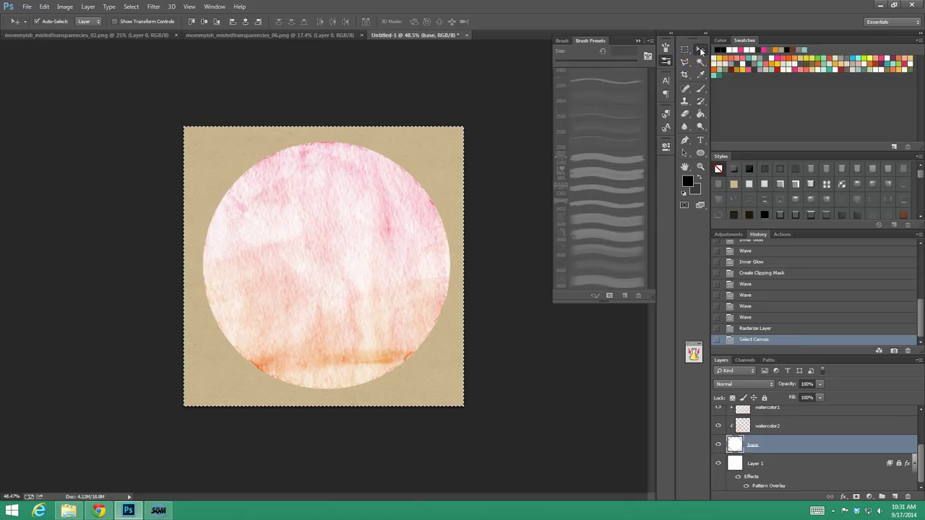
click(327, 263)
click(699, 167)
drag(348, 241, 407, 255)
click(699, 49)
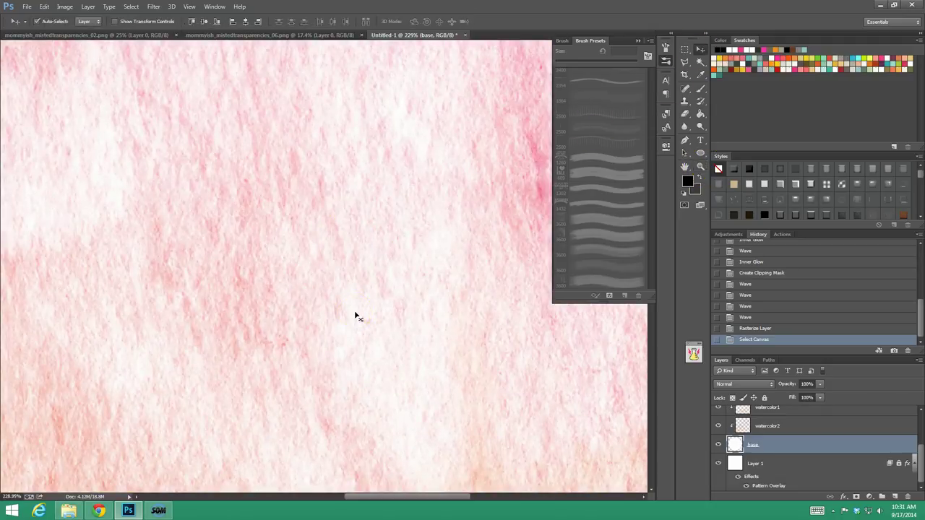
drag(355, 319, 356, 320)
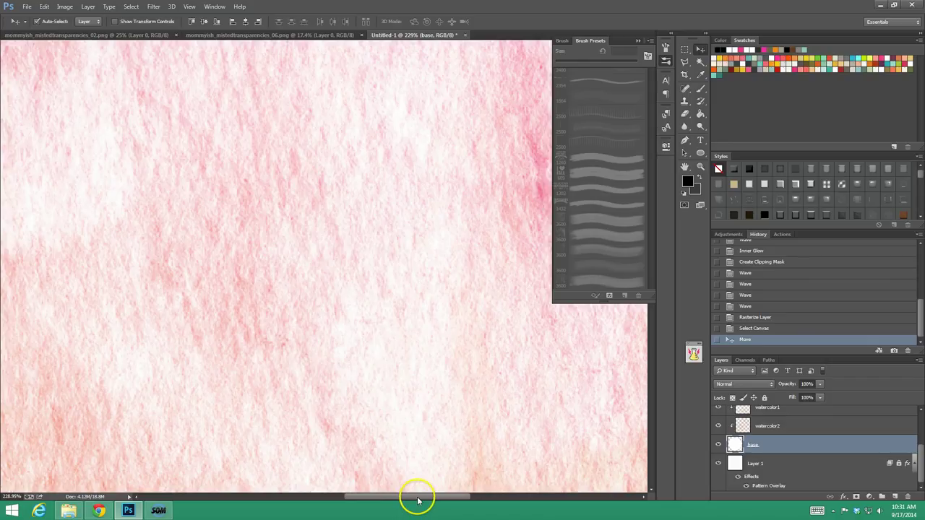
drag(418, 499, 457, 502)
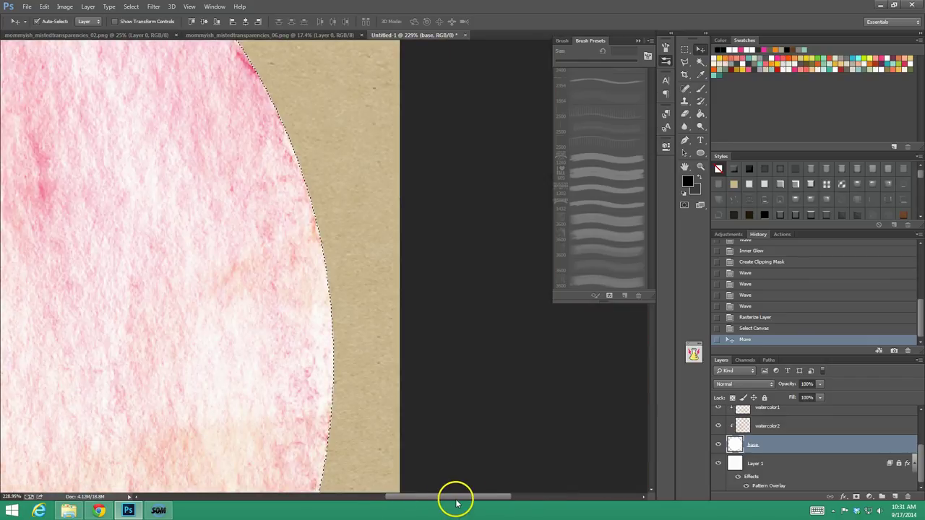
click(700, 152)
drag(426, 352, 399, 352)
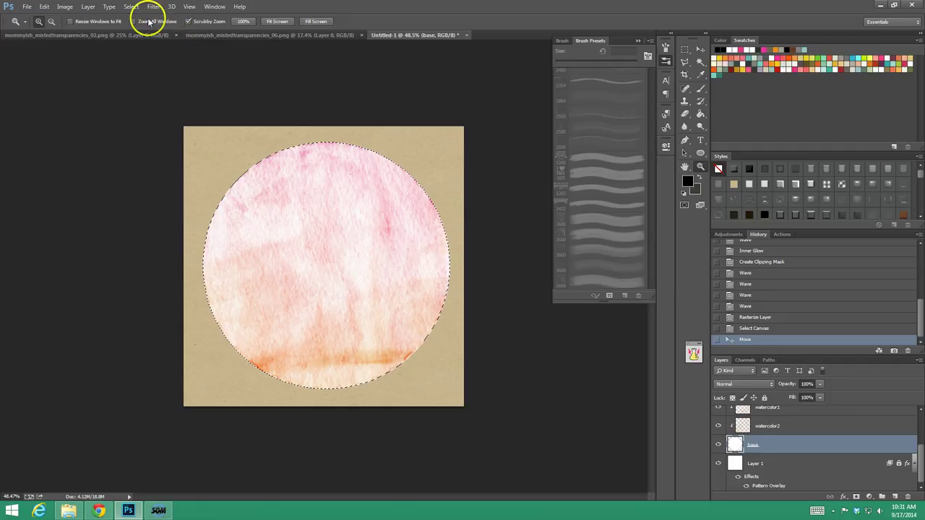
- Contract the circle selection by 20 pixels
click(152, 9)
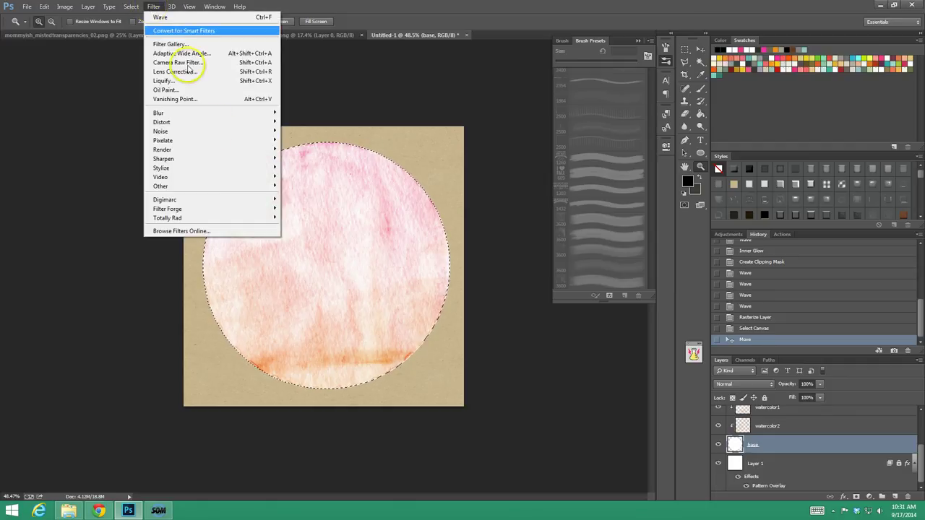
mouse_move(208, 127)
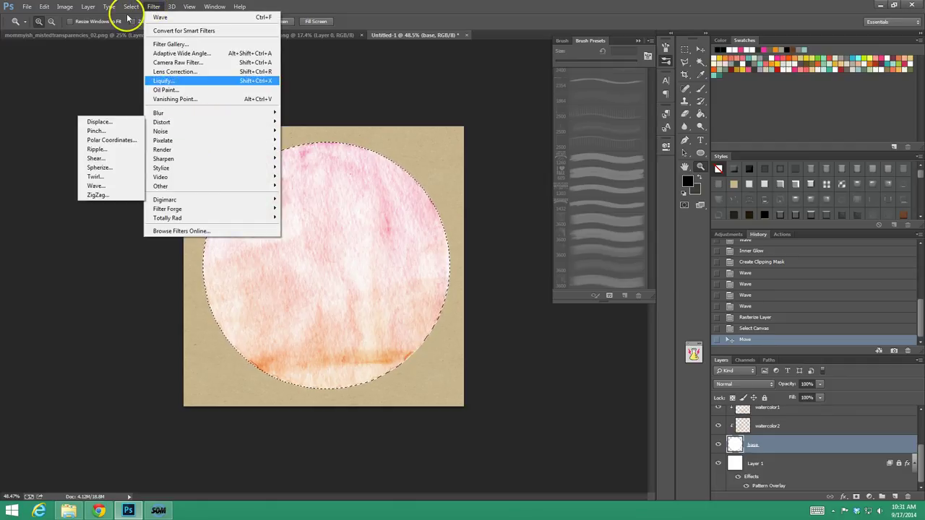
mouse_move(131, 7)
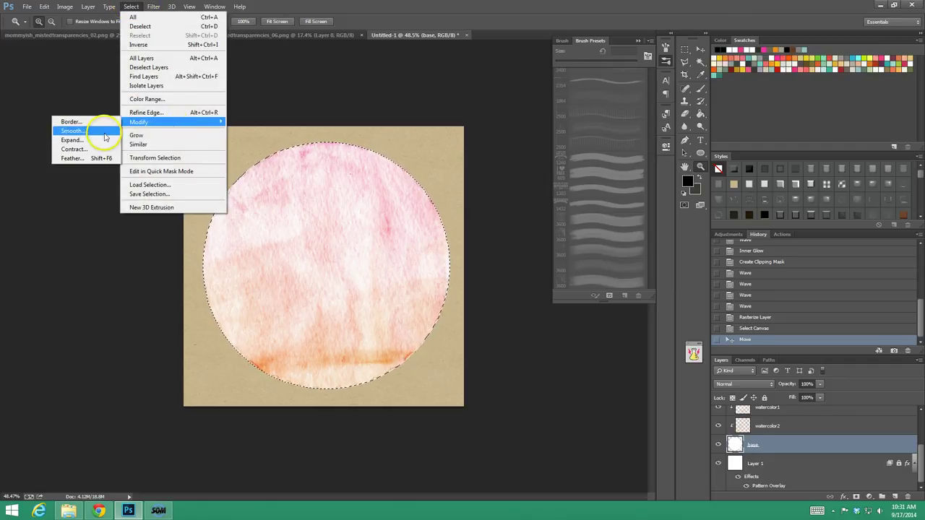
click(78, 149)
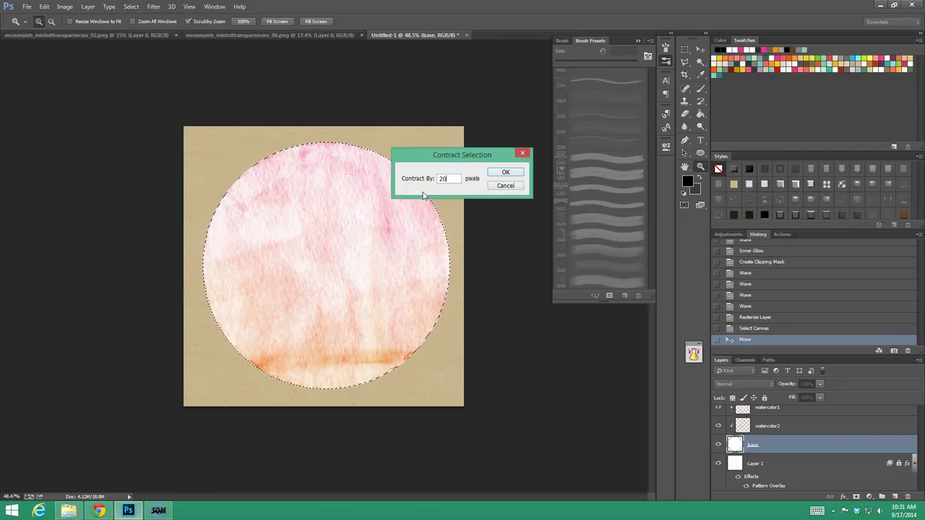
text(20)
key(Return)
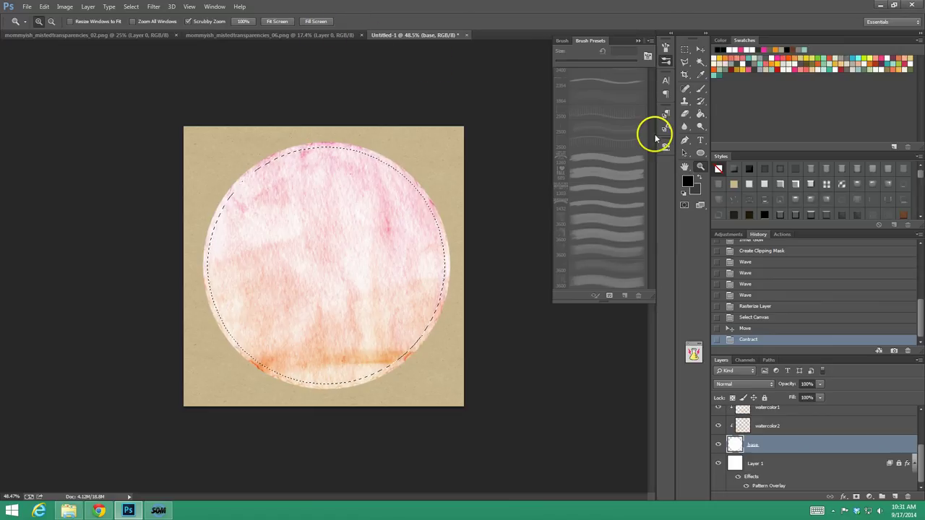
- Refine the selection's edge with a smoothness of 6 and a slight feather, output to a selection
click(700, 63)
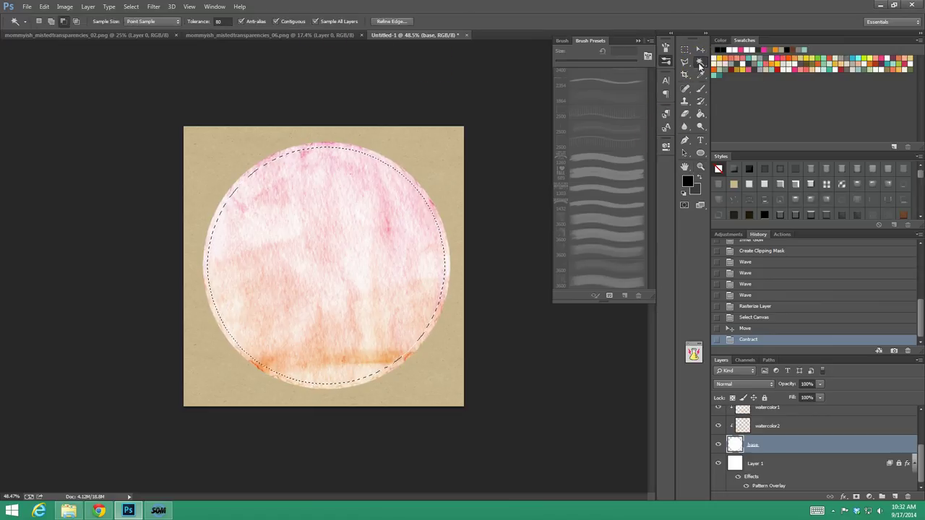
click(390, 22)
drag(344, 135, 571, 177)
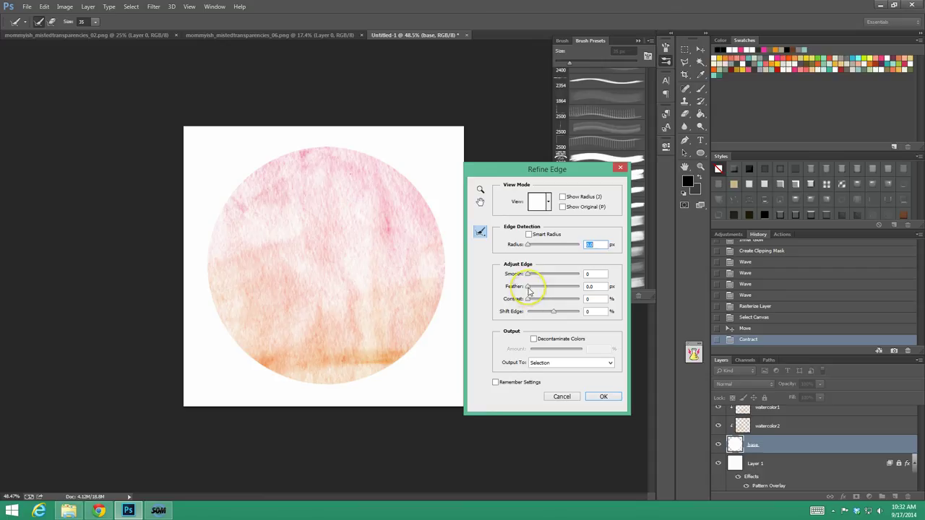
drag(529, 291, 537, 291)
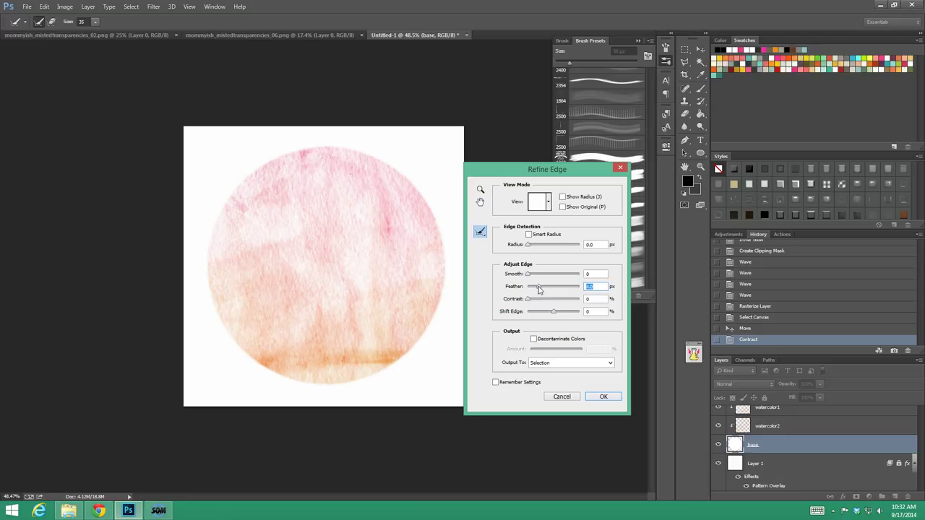
click(529, 275)
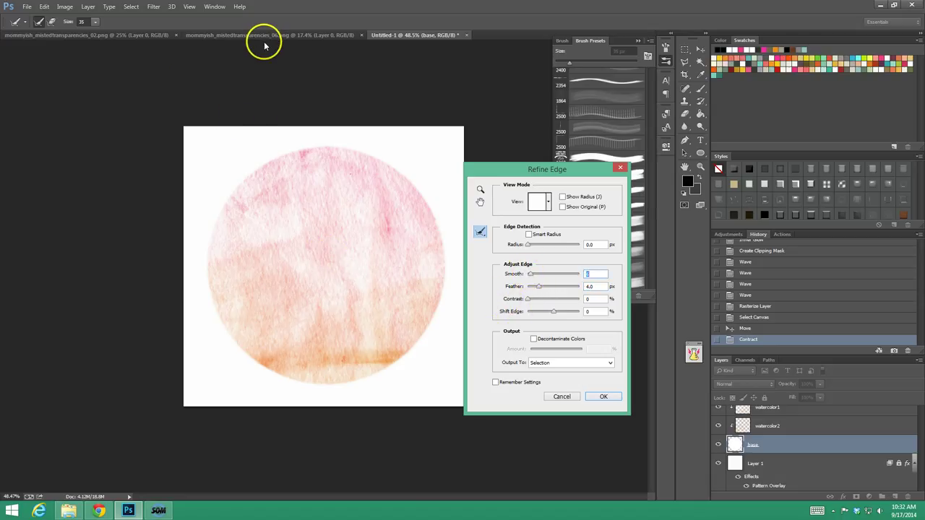
click(540, 290)
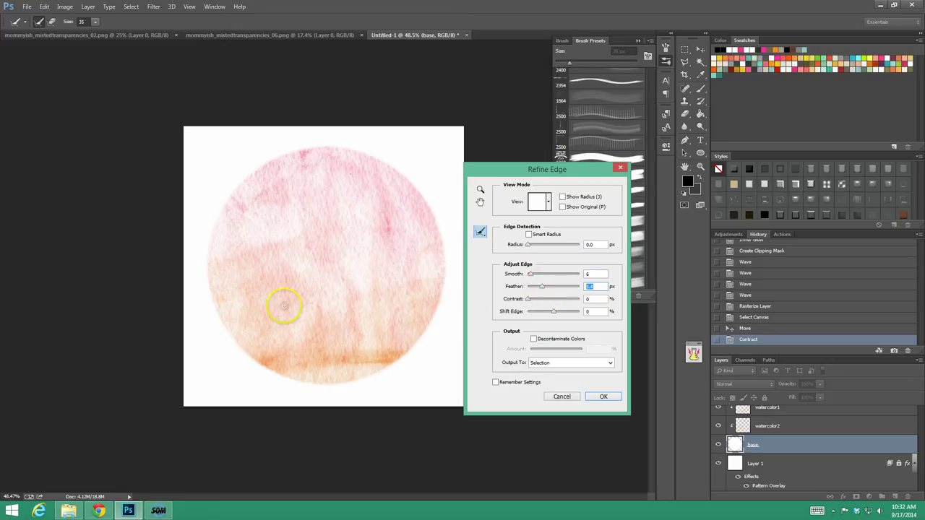
click(611, 398)
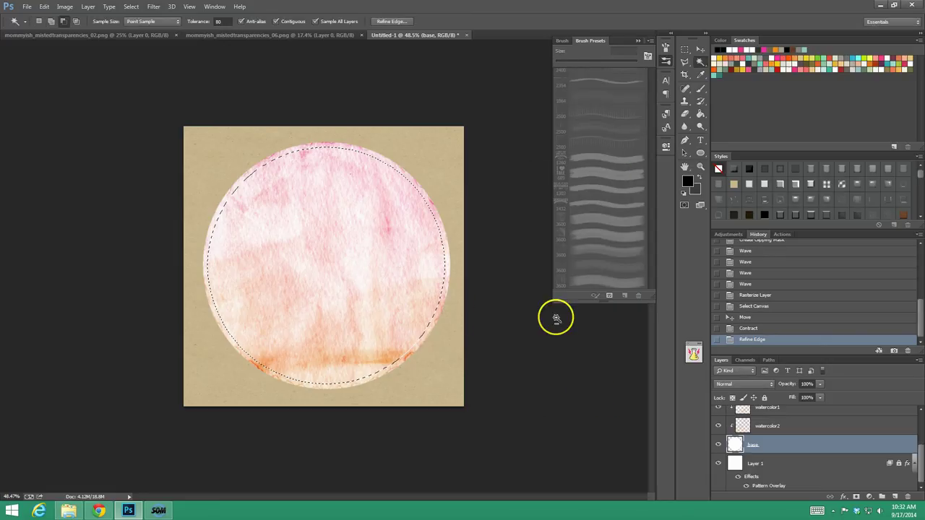
- Add a new empty layer directly above watercolor3 and beneath the edging layer
scroll(805, 430, up, 3)
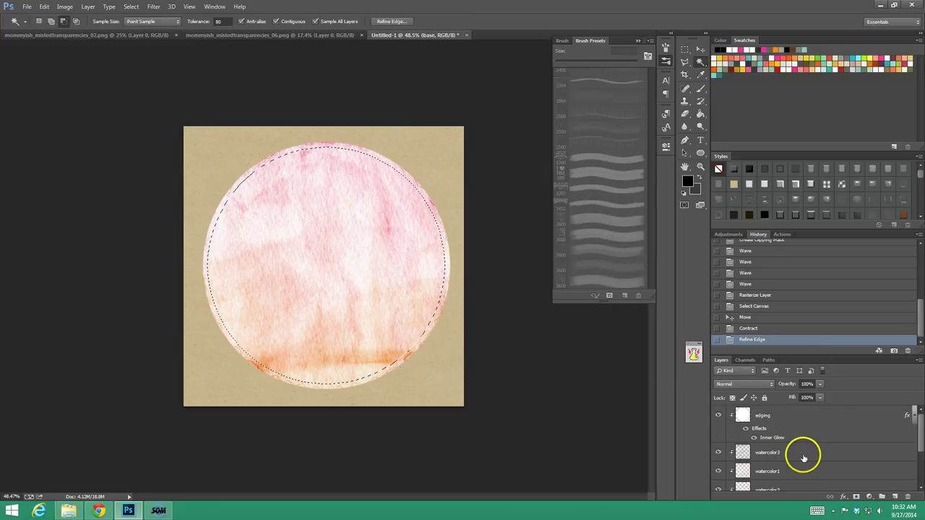
scroll(807, 454, down, 2)
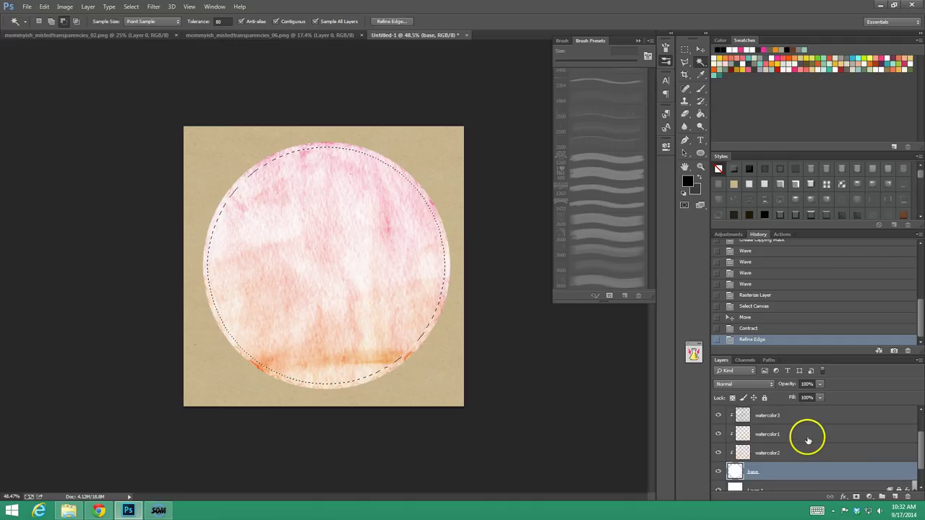
click(808, 440)
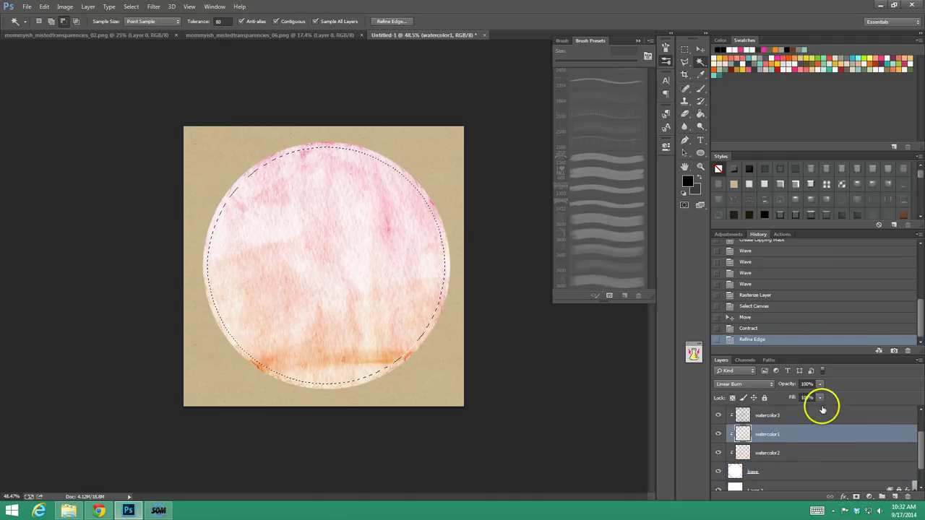
scroll(815, 433, up, 2)
click(802, 451)
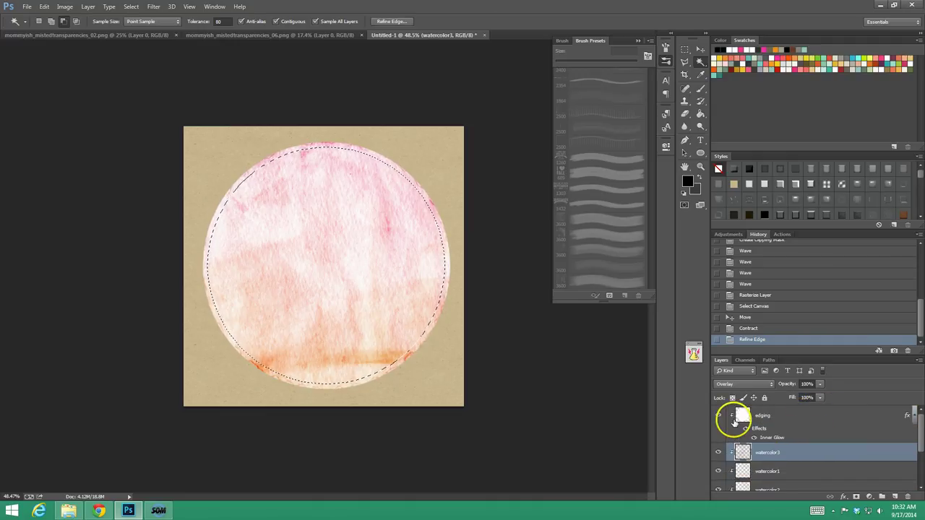
click(894, 498)
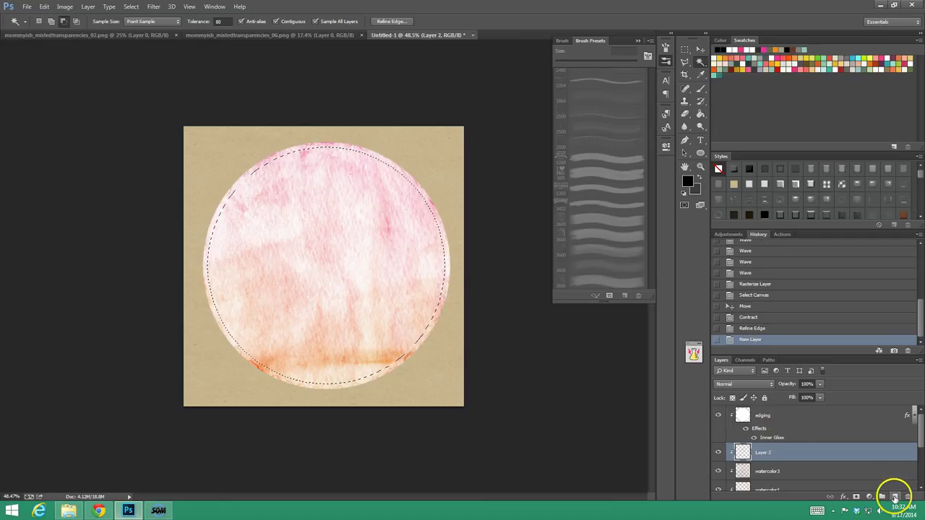
- Define the mommyish_mistedtransparencies_06.png image as a brush preset, and choose the last 3600 px splatter brush in the circle document
click(220, 34)
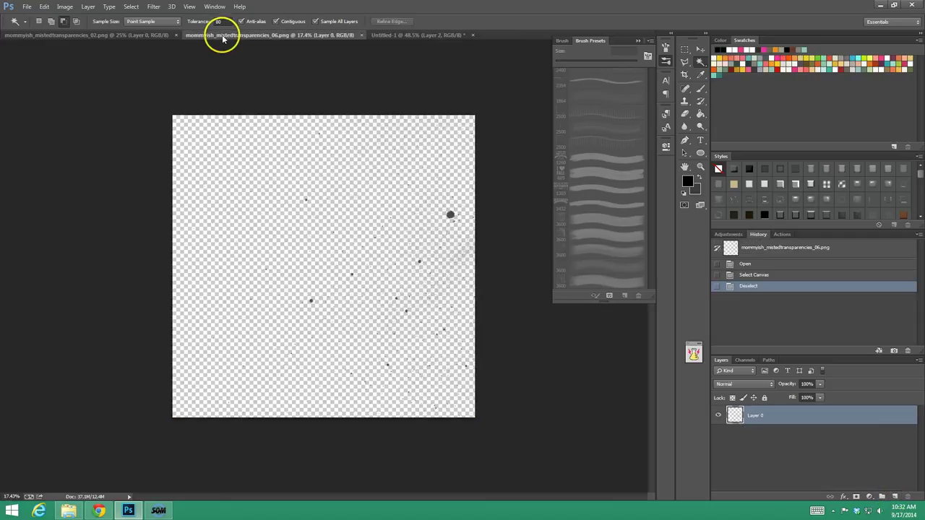
click(44, 6)
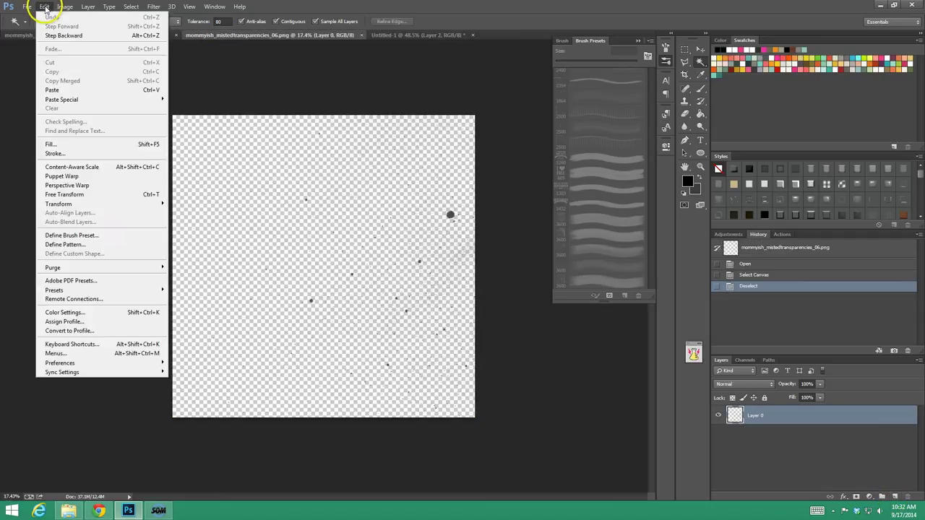
click(91, 236)
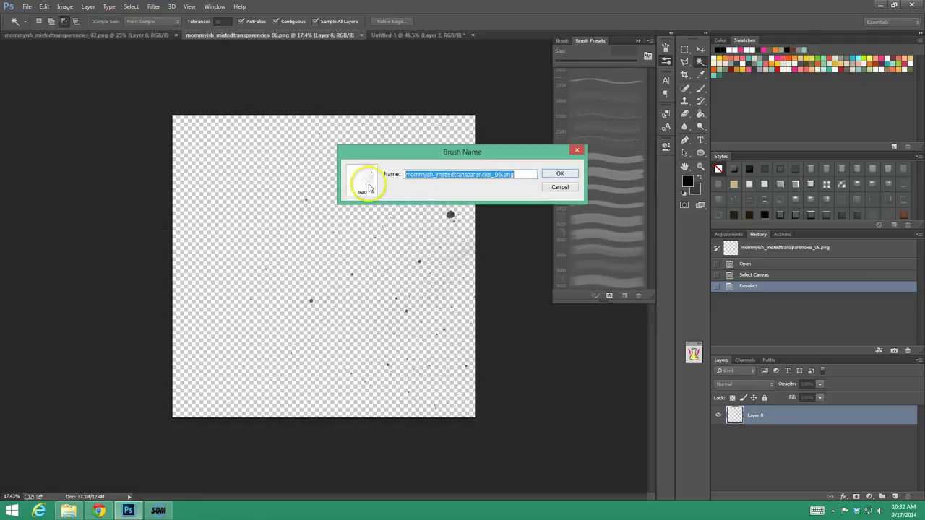
click(567, 176)
click(84, 34)
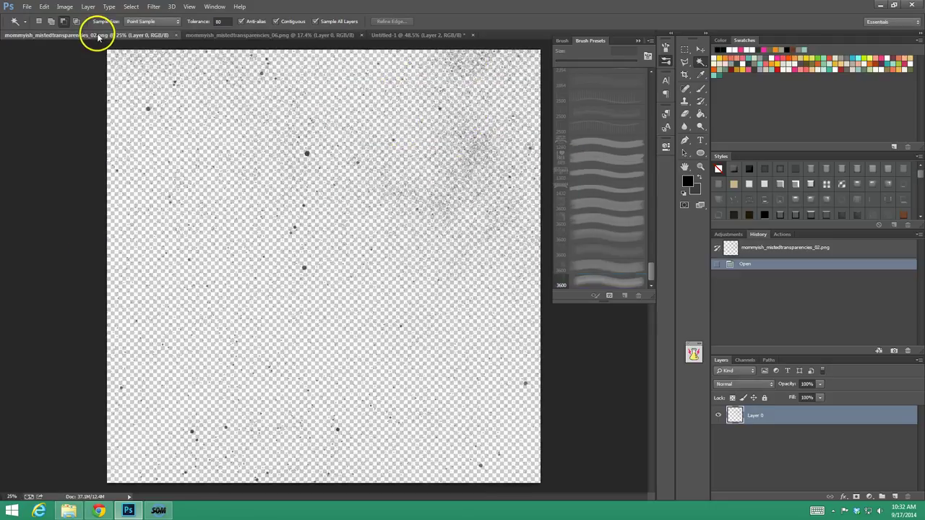
click(405, 36)
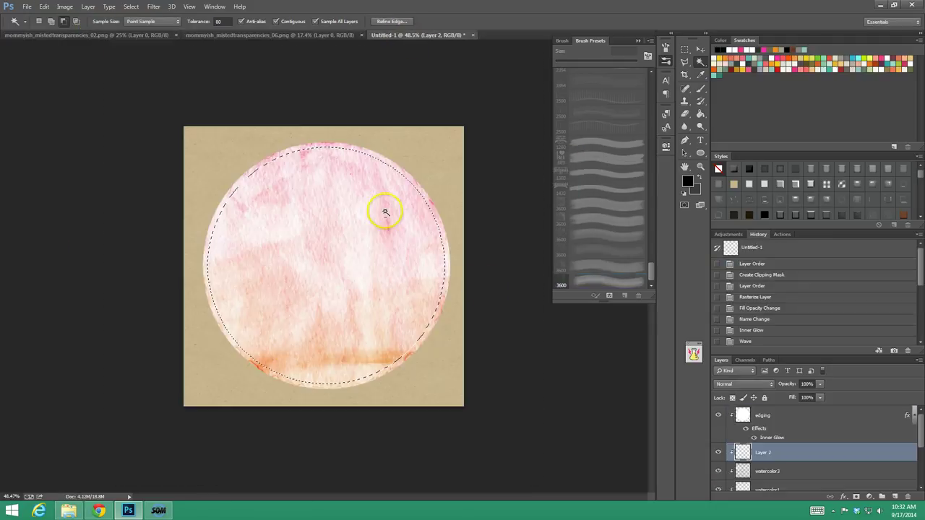
click(700, 87)
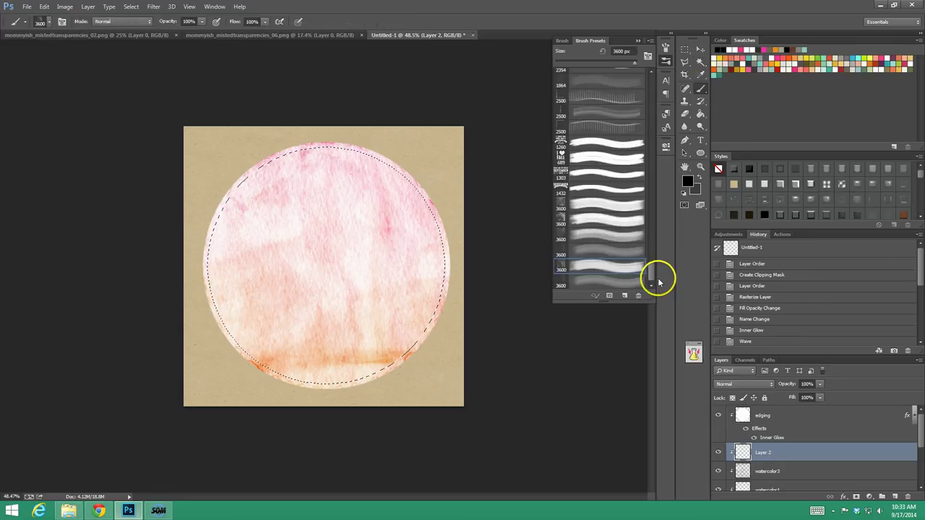
click(596, 282)
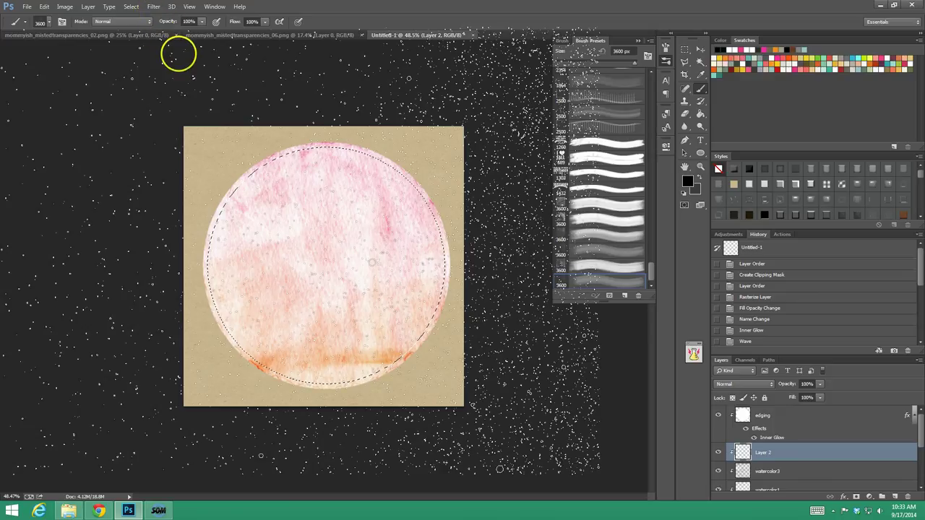
- Try stamping the splatter brush in black over the circle on Layer 2, inspect it up close, and undo the stamp
click(180, 51)
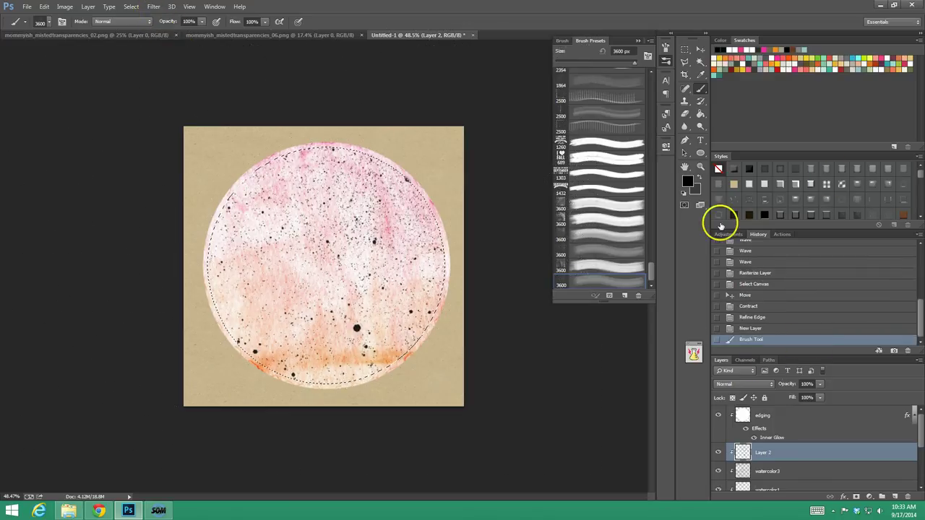
click(700, 167)
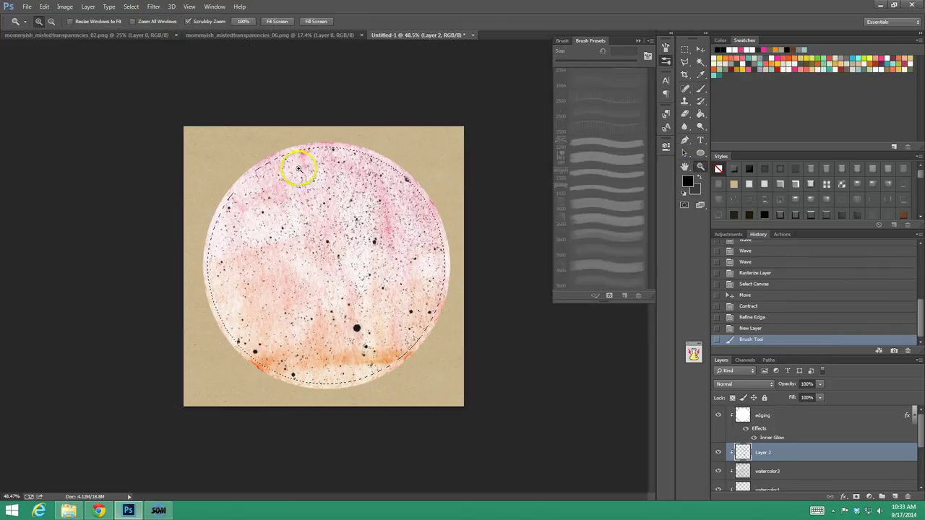
drag(302, 151, 429, 289)
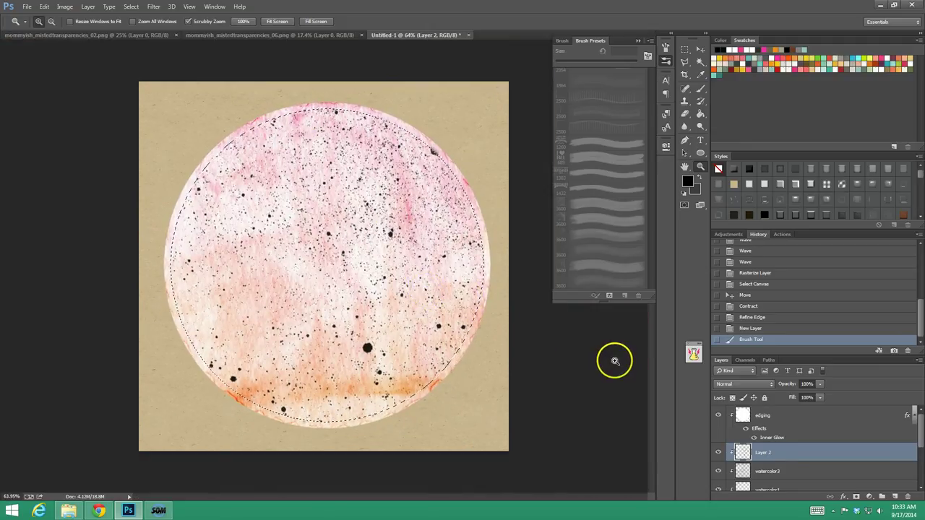
click(752, 329)
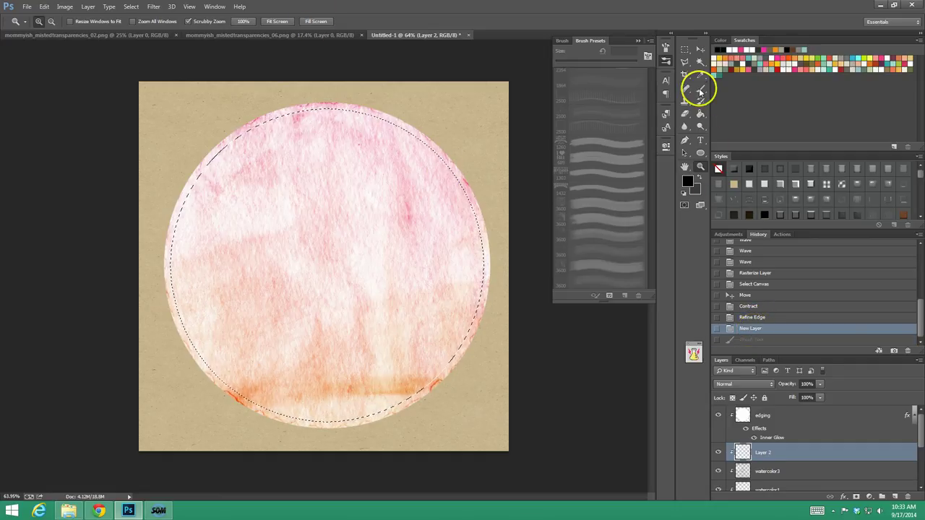
- Refine the edge of the inner circle selection with a slight feather, output to a selection
click(691, 58)
click(382, 21)
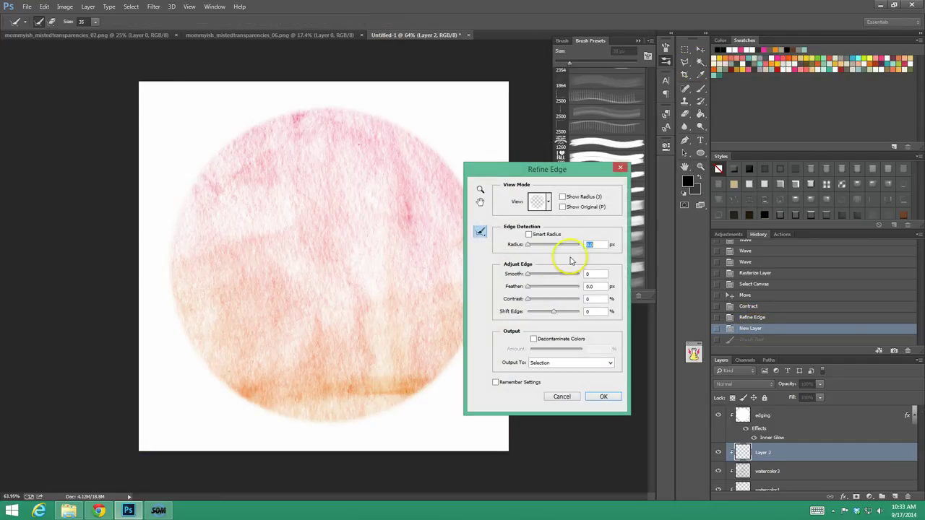
click(536, 288)
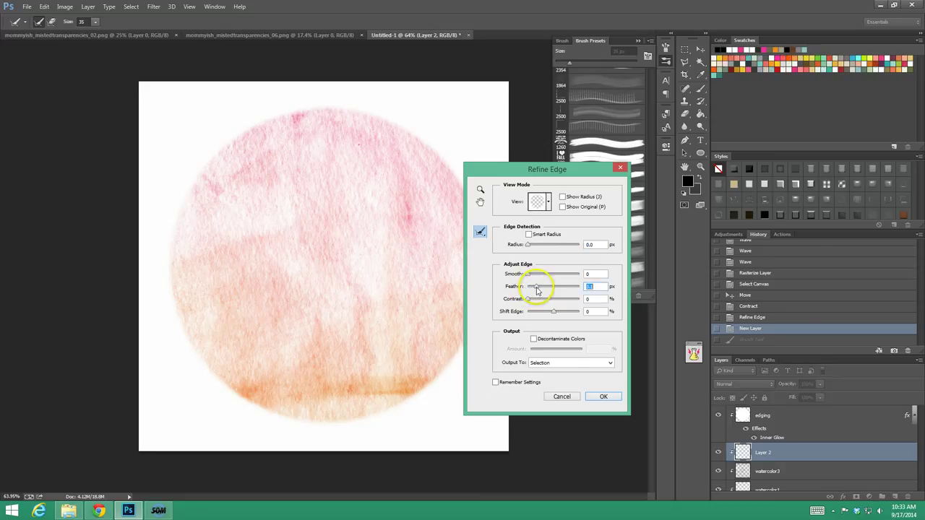
click(601, 397)
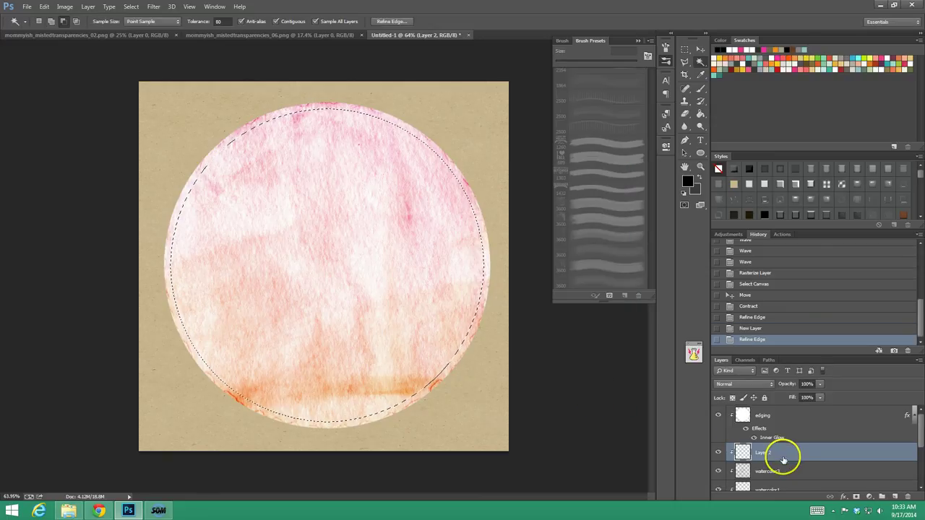
- Stamp black splatter over the circle on Layer 2 with the 3600 px brush and set the layer's blend mode to Overlay
click(700, 88)
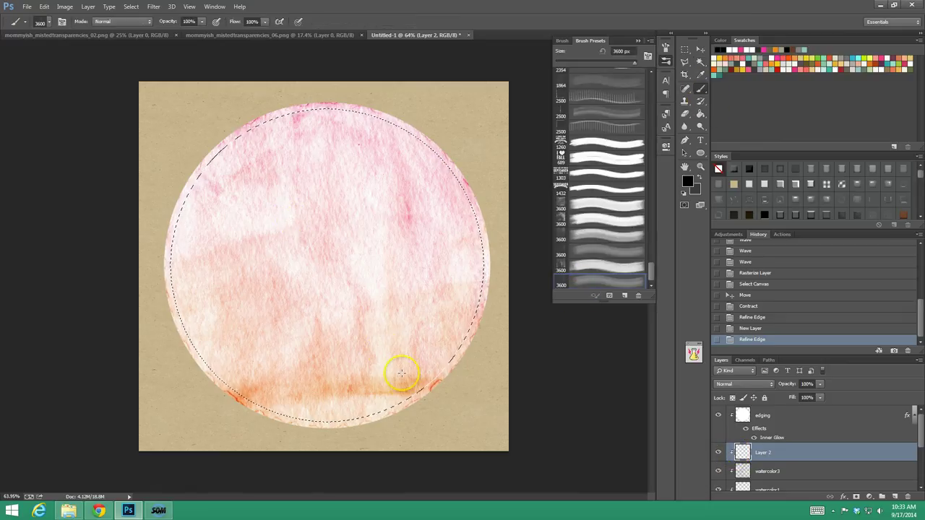
click(463, 281)
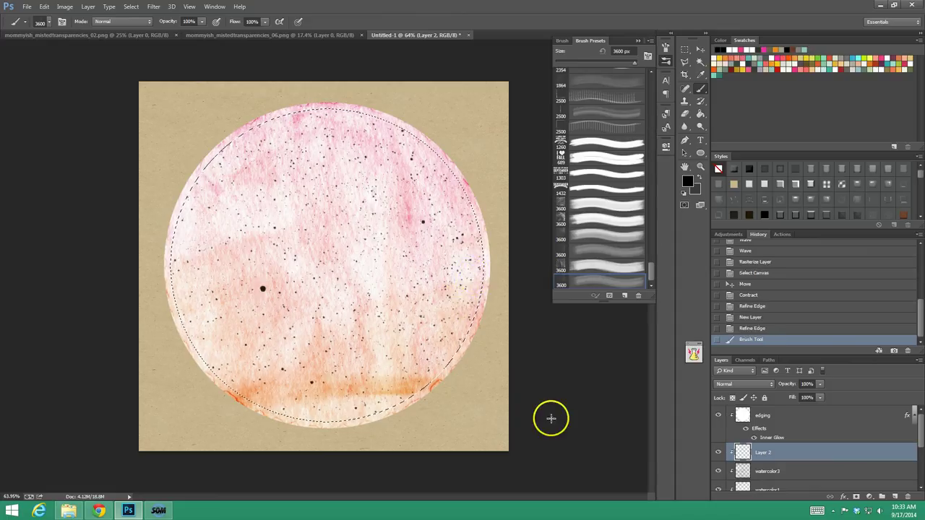
click(751, 384)
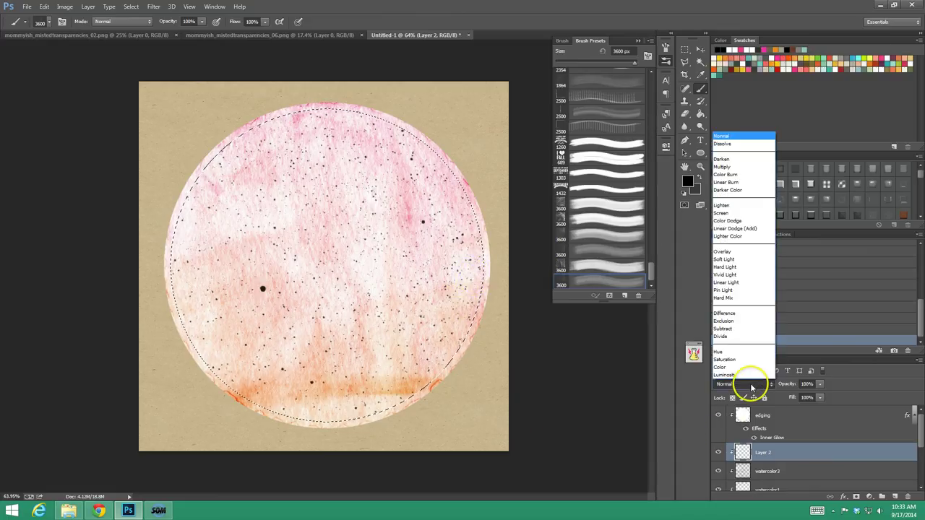
click(746, 253)
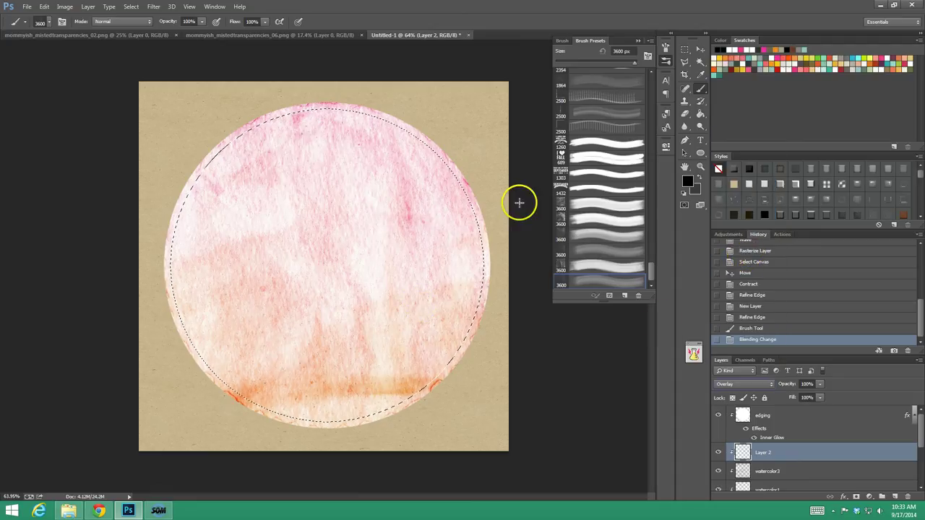
- Add a new layer above Layer 2 in Overlay mode and stamp another black splatter on it from a different position
click(895, 497)
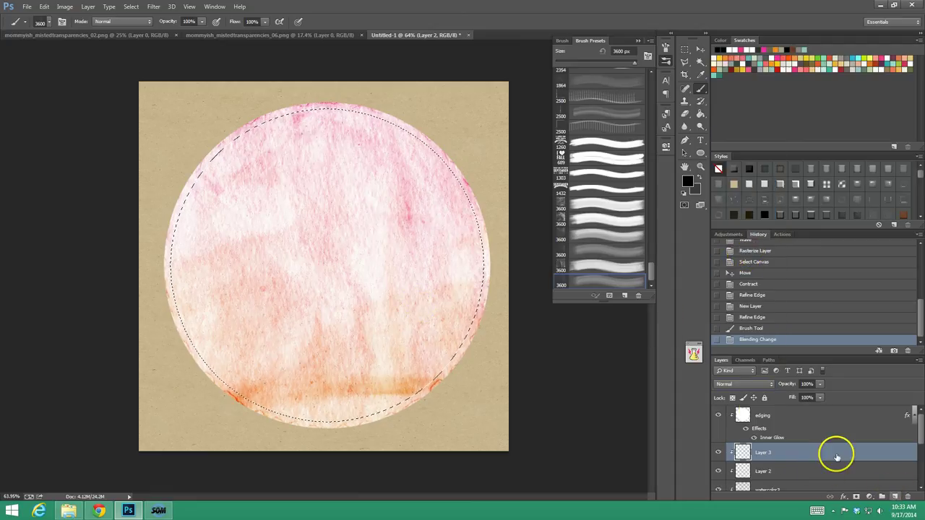
click(739, 384)
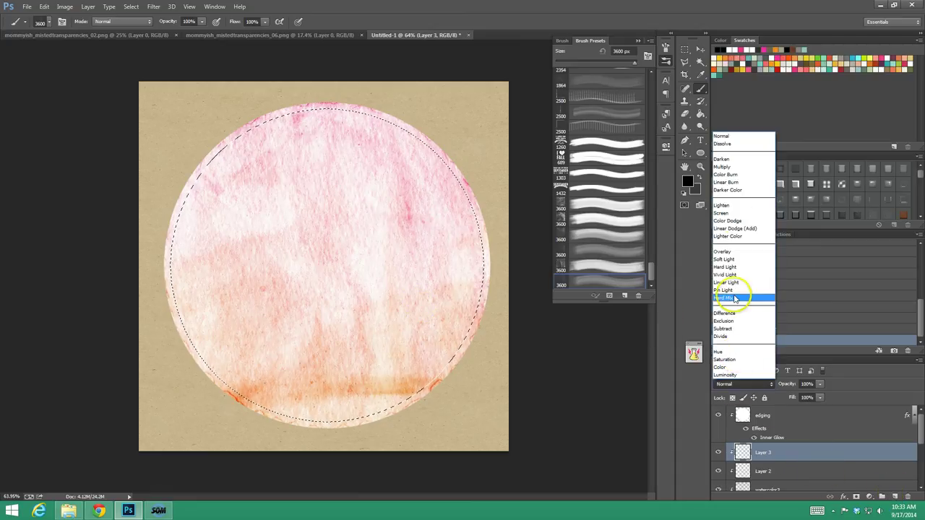
click(746, 253)
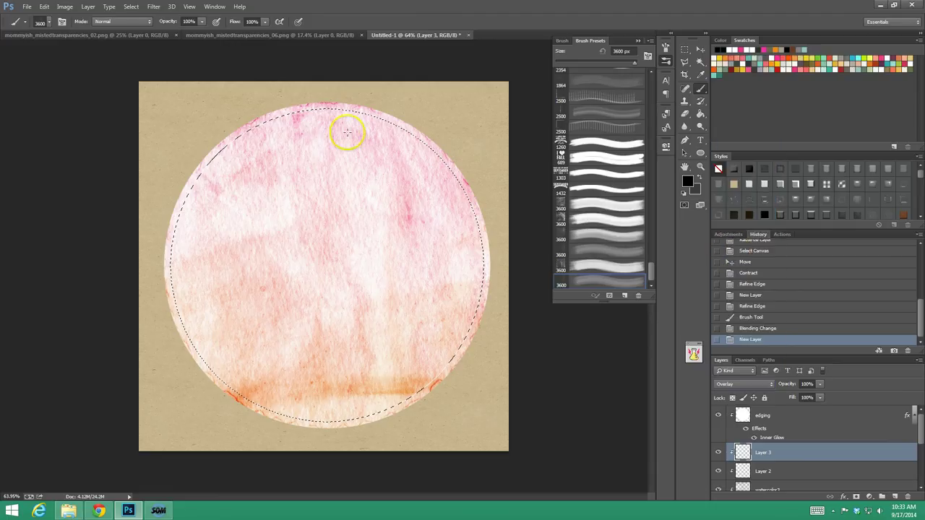
click(115, 78)
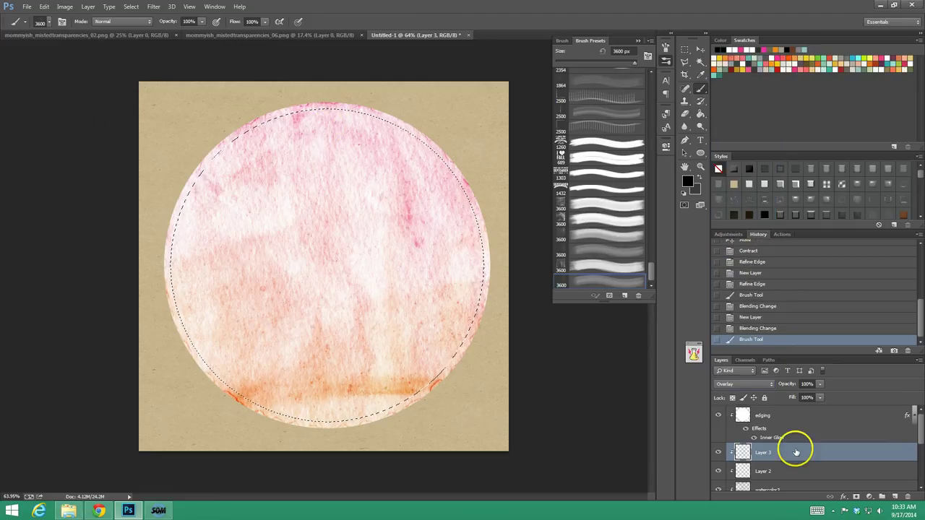
- Add another new layer above Layer 3 and set the foreground color to white (ffffff)
click(894, 497)
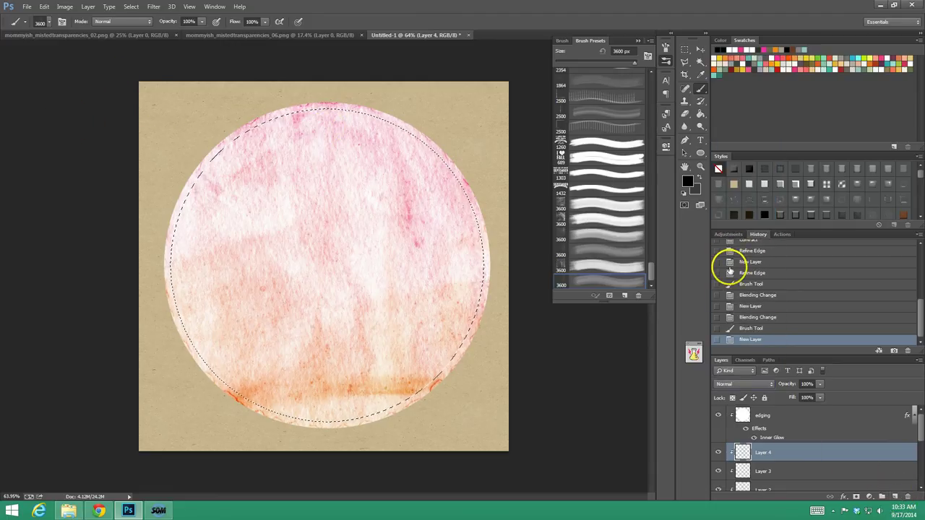
click(688, 183)
click(673, 386)
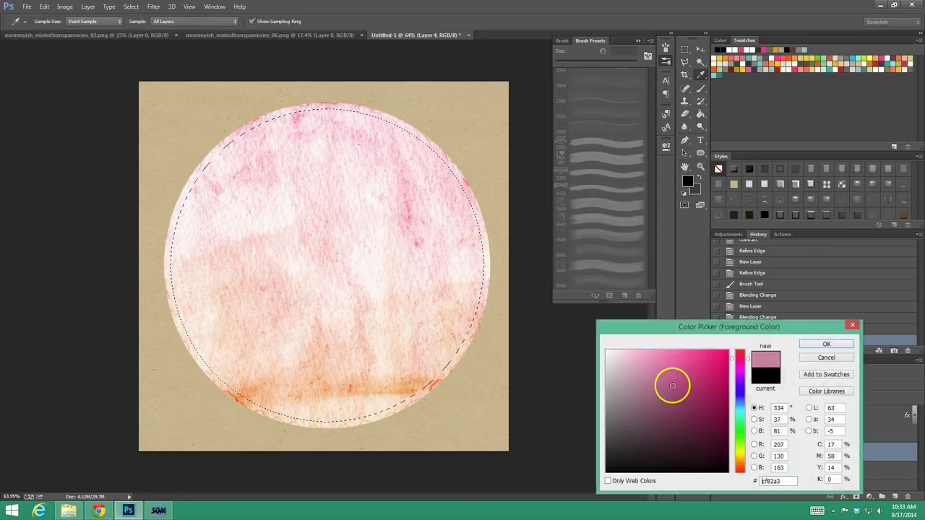
text(ffffff)
click(817, 346)
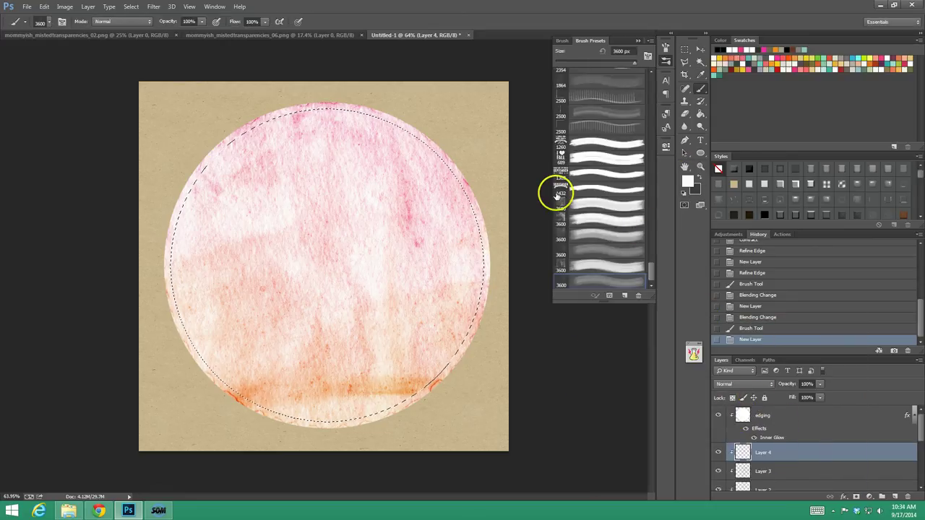
- Stamp white splatter over the circle on Layer 4, redo the second stamp in a different position, and clear the selection
click(313, 212)
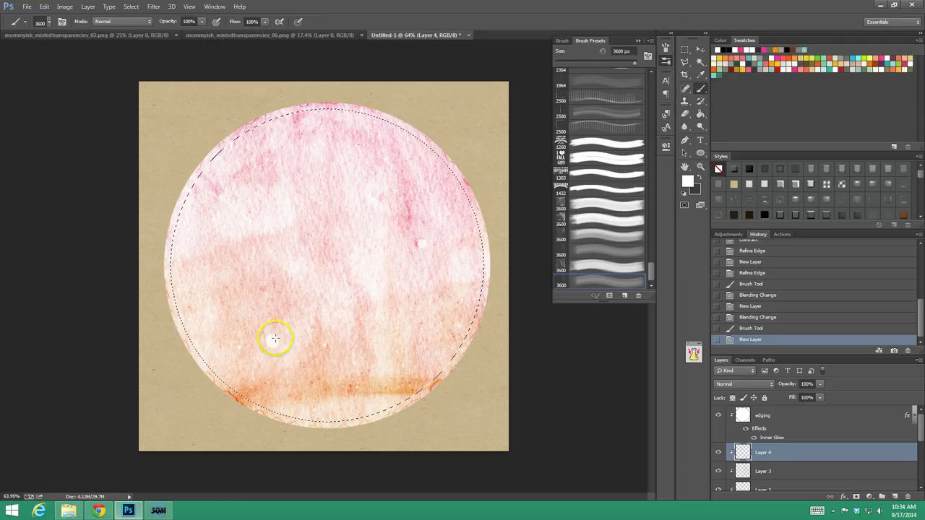
click(381, 212)
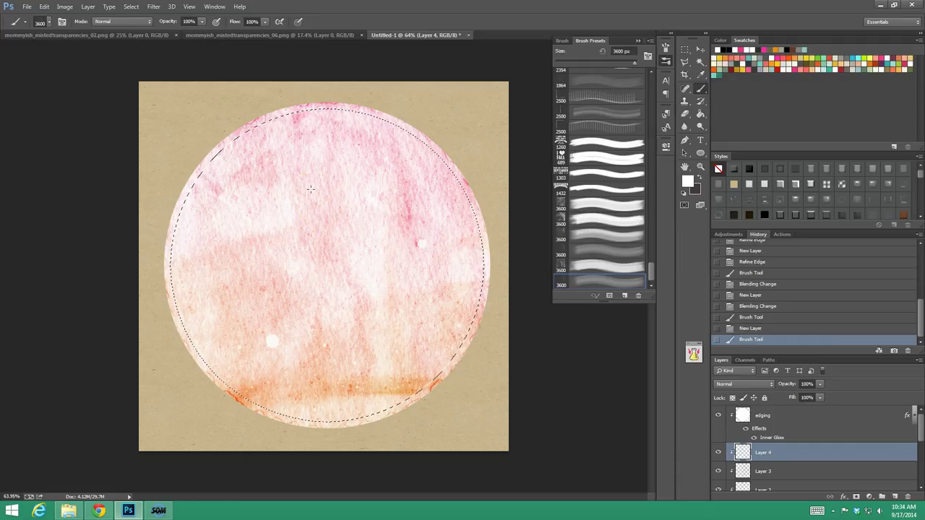
click(287, 207)
click(70, 188)
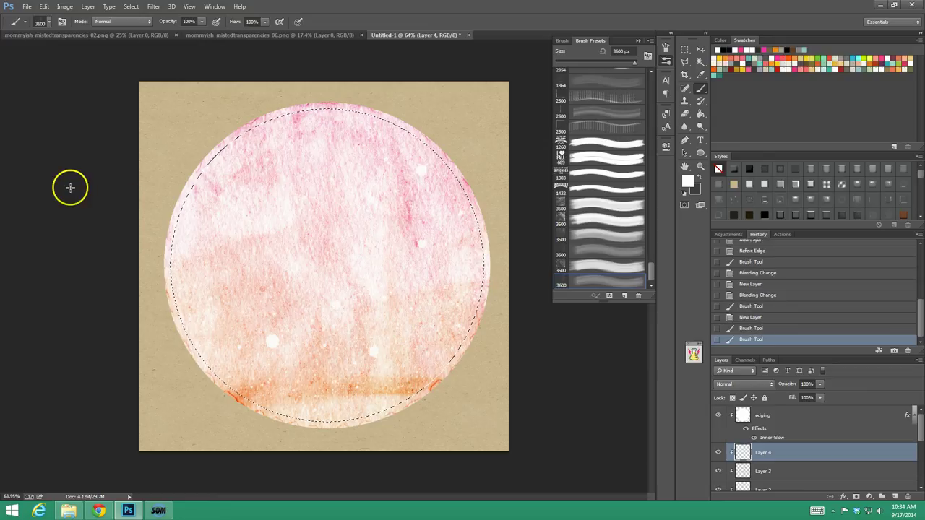
click(757, 329)
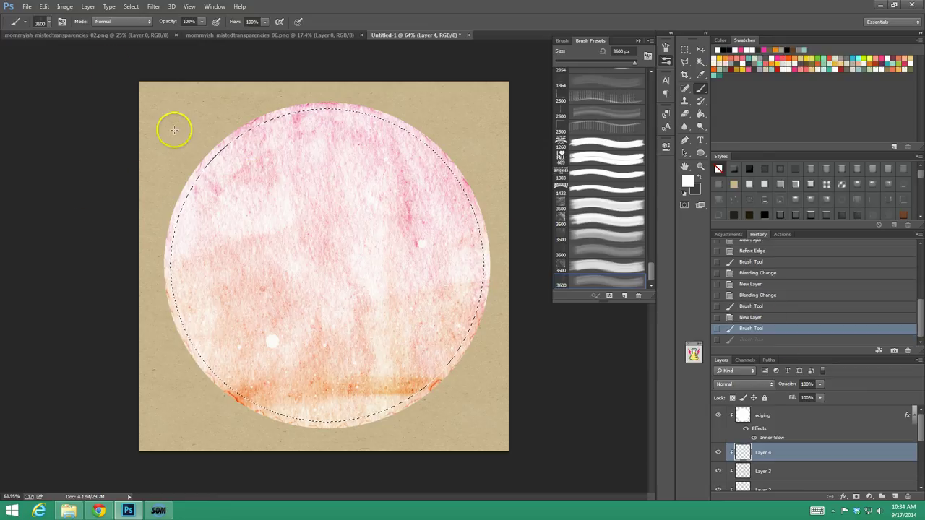
key(ctrl+z)
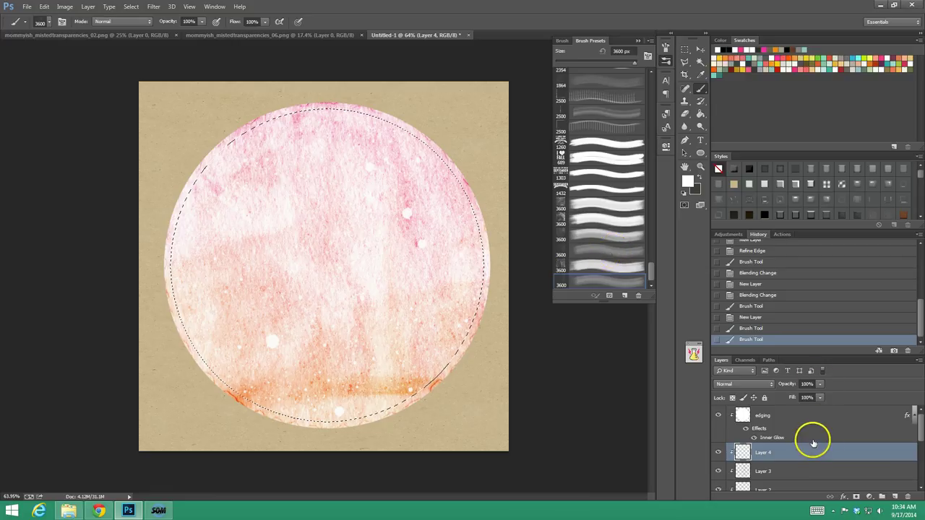
key(ctrl+d)
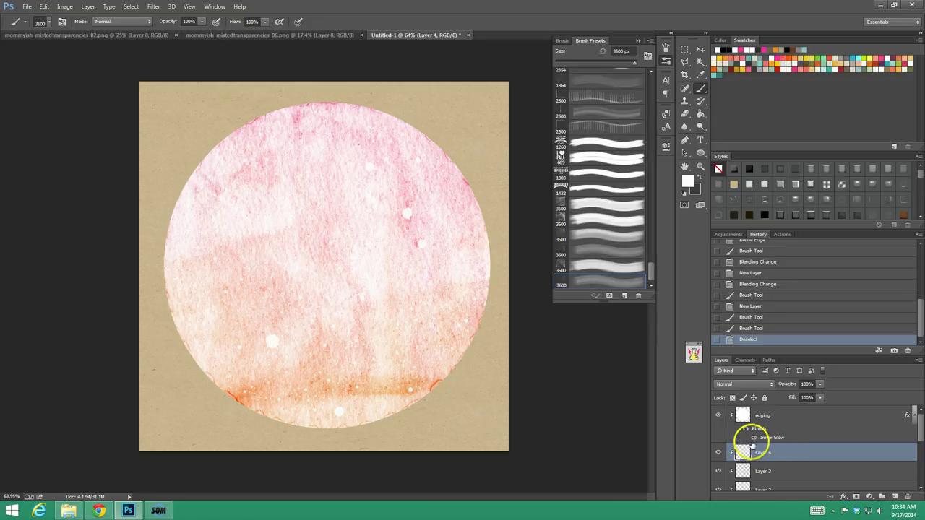
- Hide the edging, Layer 4, Layer 3, Layer 2 and watercolor3 layers one by one, and toggle watercolor1 to compare each layer's effect
click(717, 415)
click(718, 453)
click(717, 471)
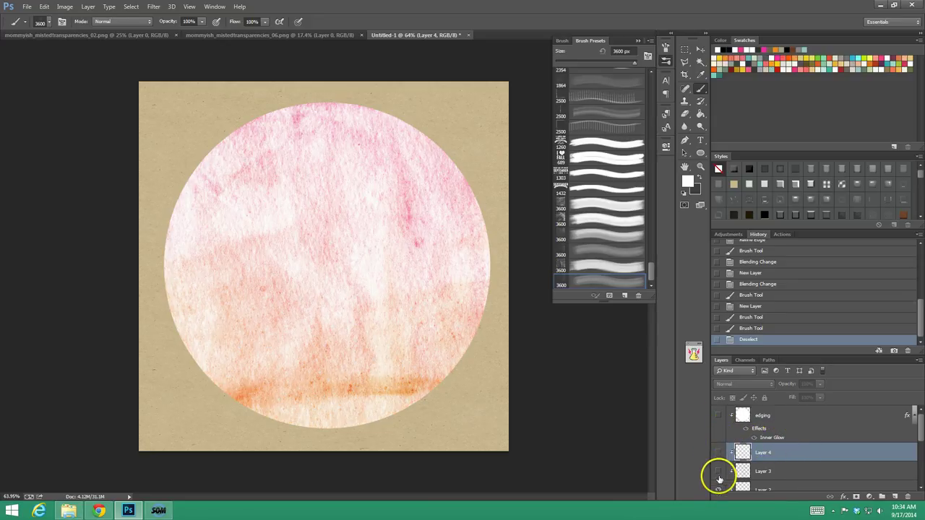
scroll(712, 480, down, 1)
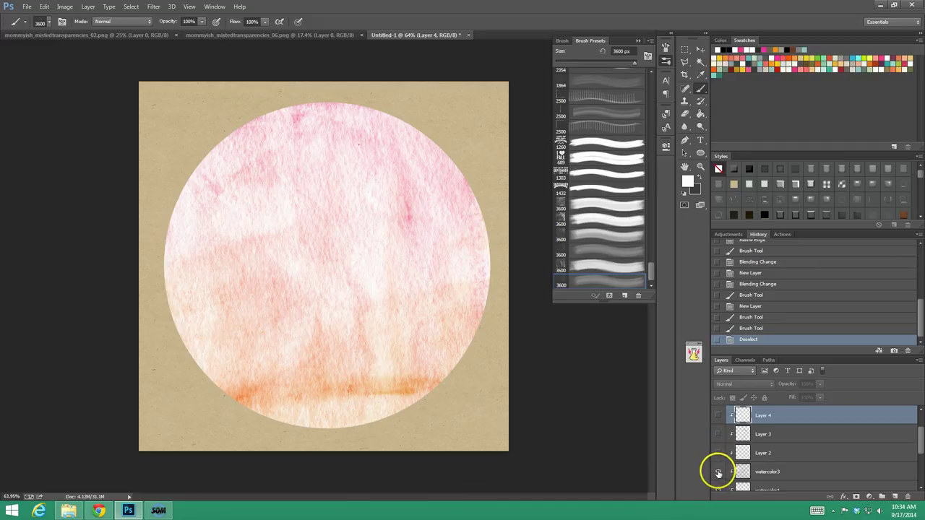
click(719, 453)
scroll(747, 458, down, 2)
scroll(752, 454, up, 2)
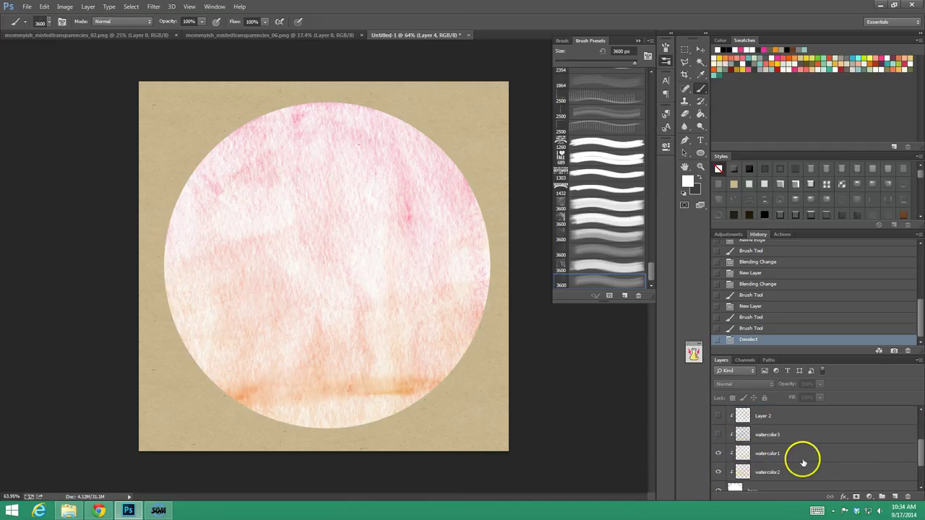
click(718, 453)
click(719, 454)
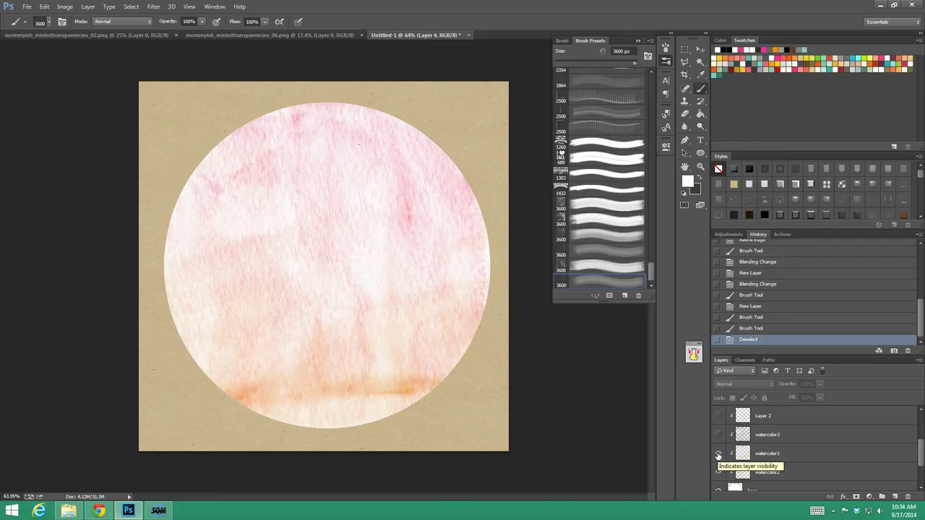
- Show the watercolor3, edging and splatter layers again to review how each one builds up the circle's texture
click(719, 434)
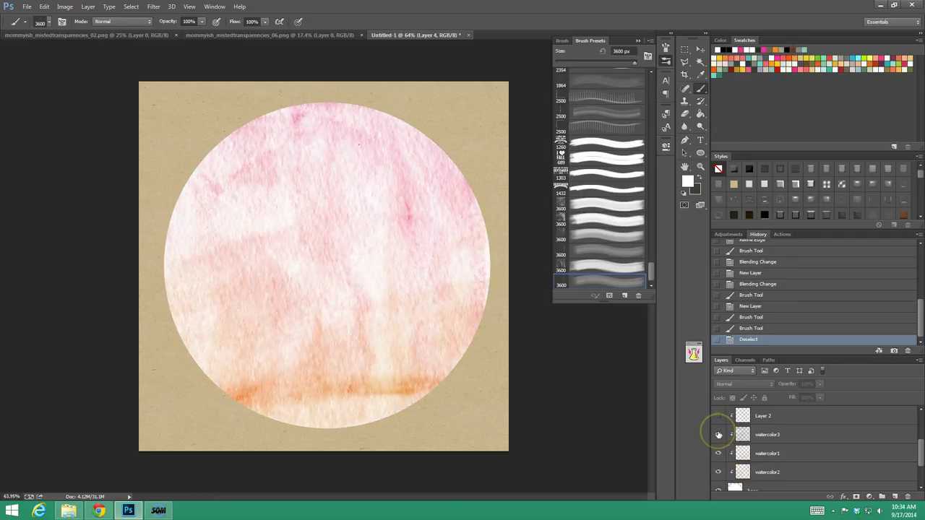
scroll(718, 441, up, 3)
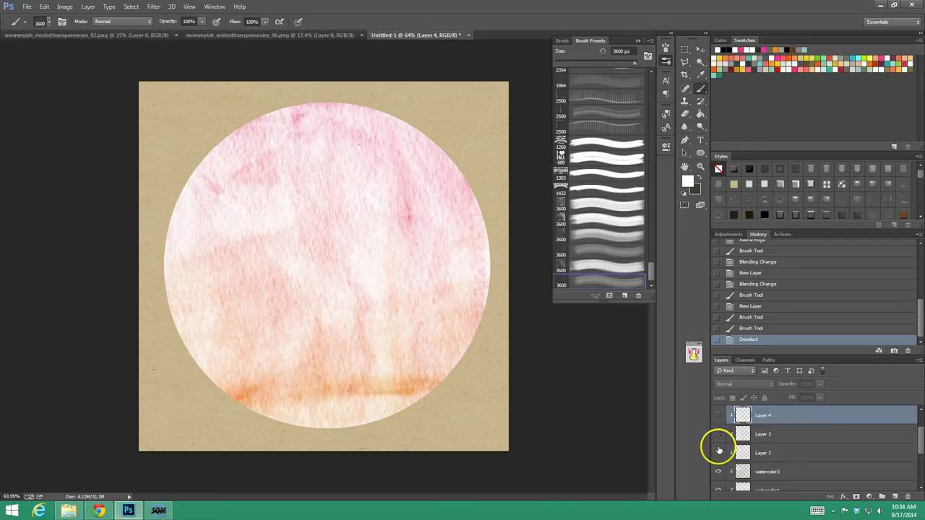
click(719, 416)
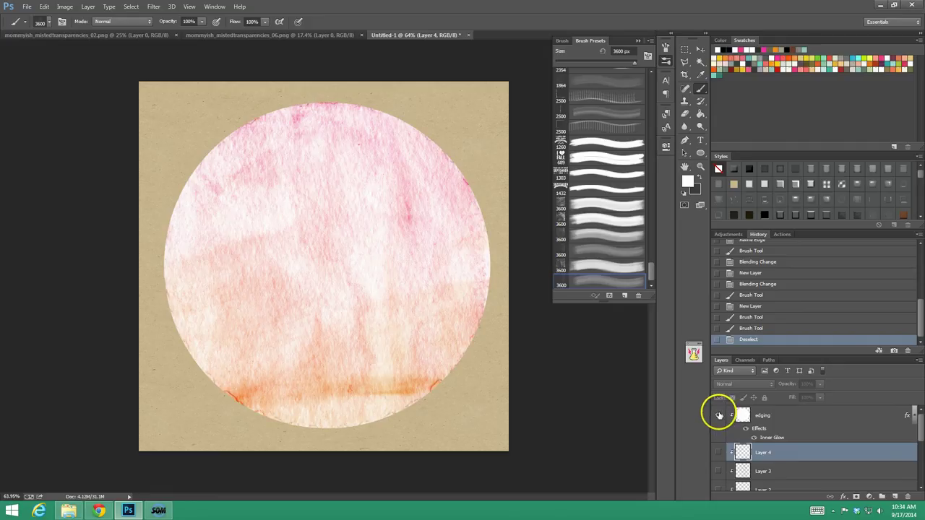
click(719, 453)
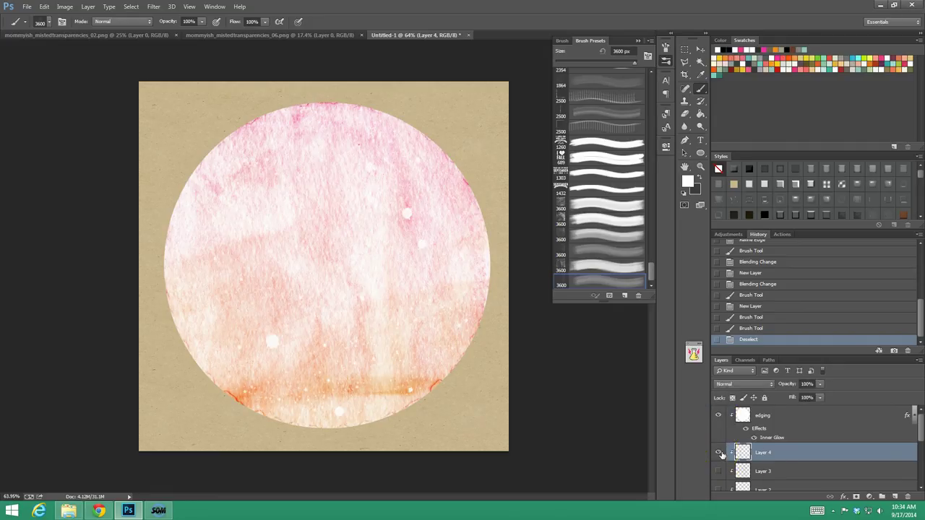
scroll(720, 454, down, 1)
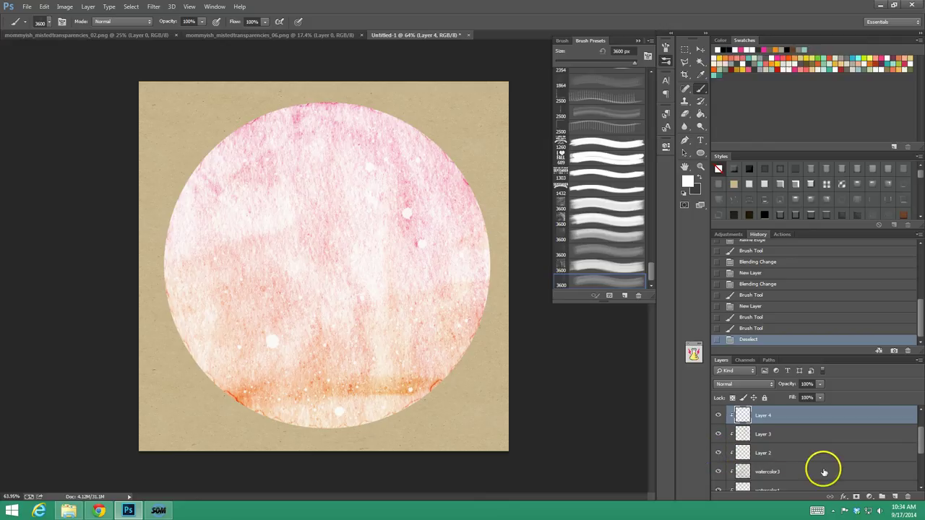
scroll(820, 470, up, 2)
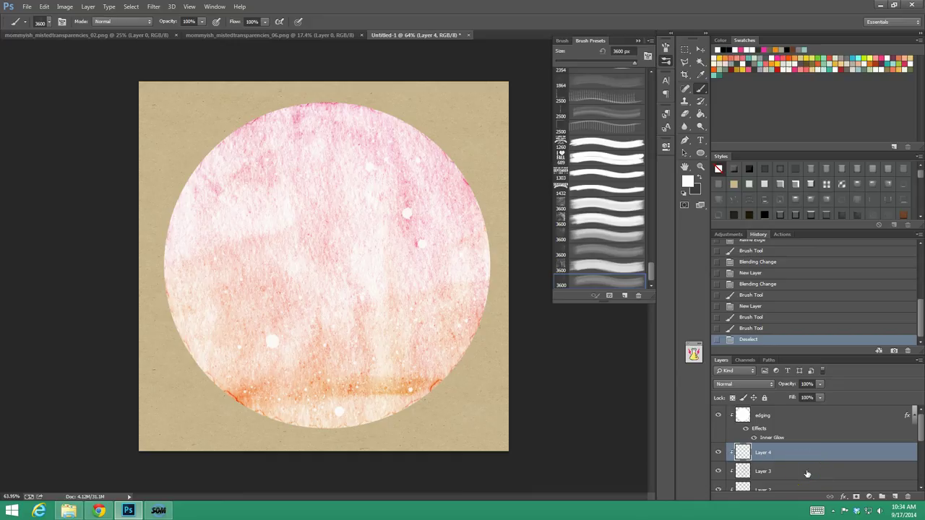
- Add white "Hello!" text in Janda Happy Day at 72 pt on a new layer above the edging layer
click(802, 415)
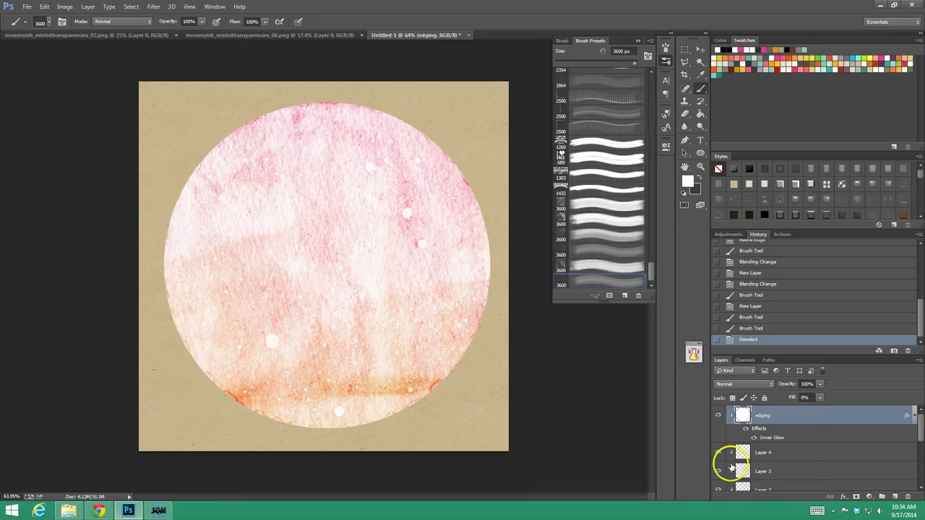
click(699, 140)
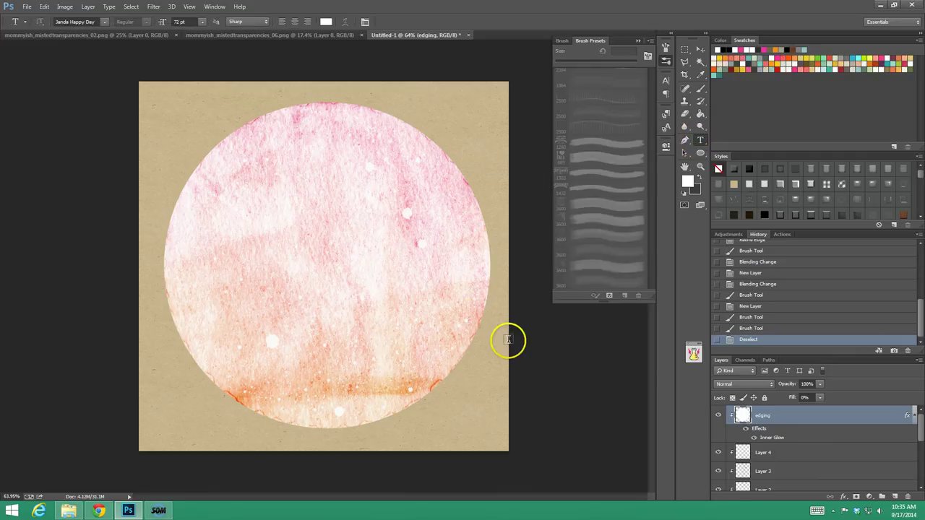
click(297, 278)
text(Hello)
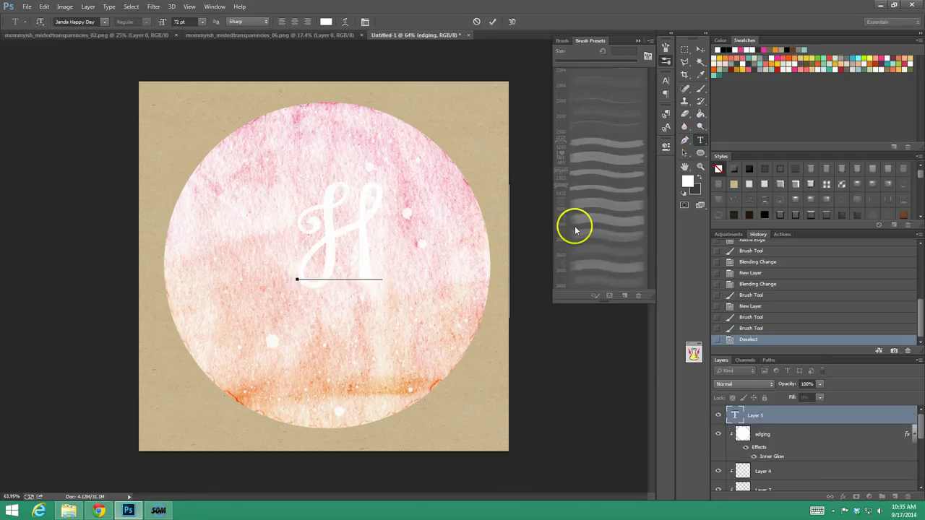
- Scale the "Hello!" text down to 65.75 pt and center it within the watercolor circle
drag(582, 222, 470, 360)
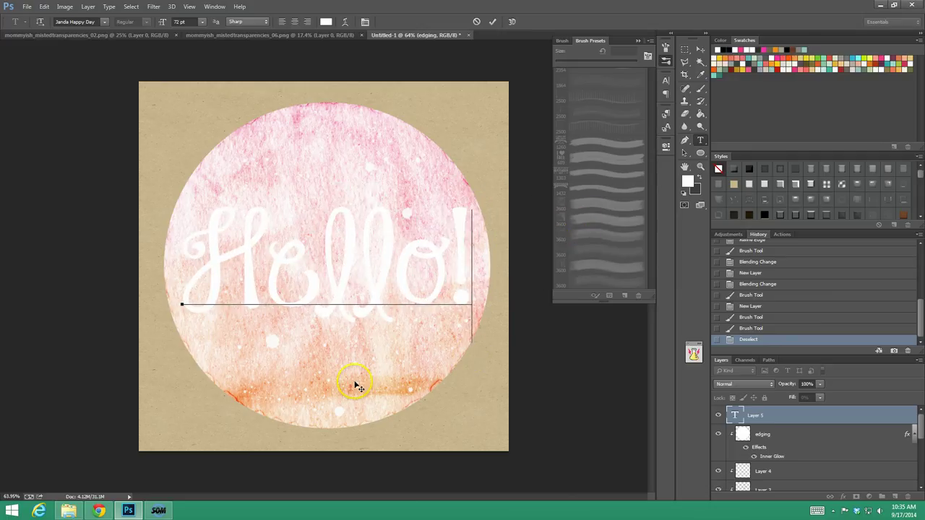
drag(471, 207, 453, 228)
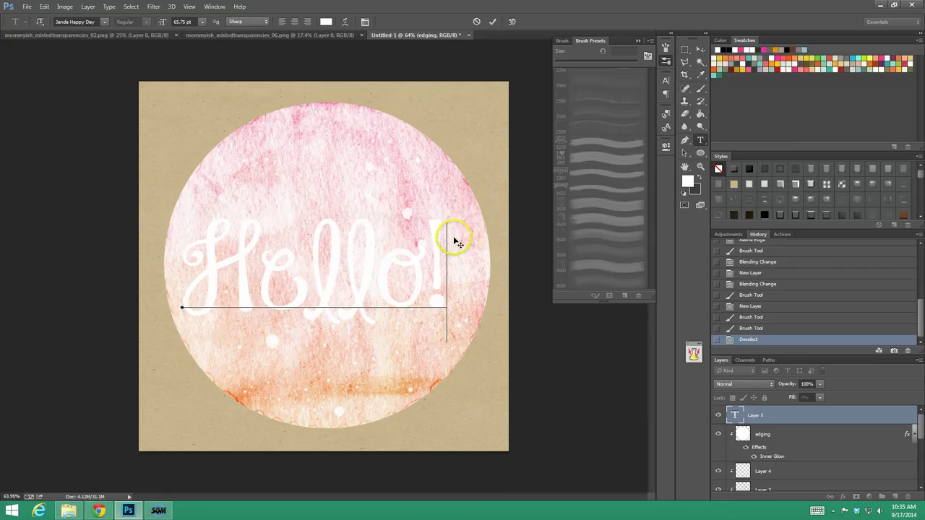
key(ctrl+Right)
key(ctrl+Right)
key(ctrl+Right)
key(ctrl+Right)
key(ctrl+Right)
key(ctrl+Right)
key(ctrl+Up)
key(ctrl+Up)
key(ctrl+Up)
key(ctrl+Up)
key(ctrl+Up)
key(ctrl+Up)
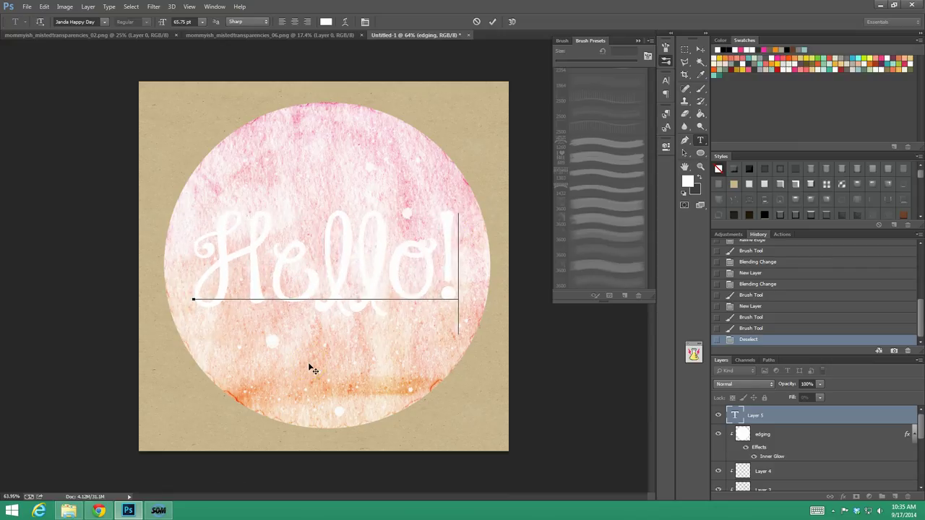
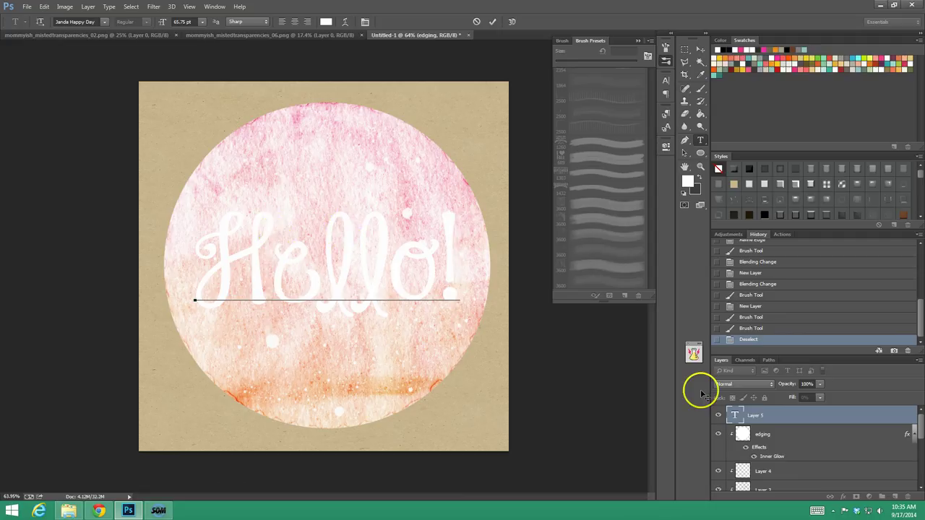
click(778, 411)
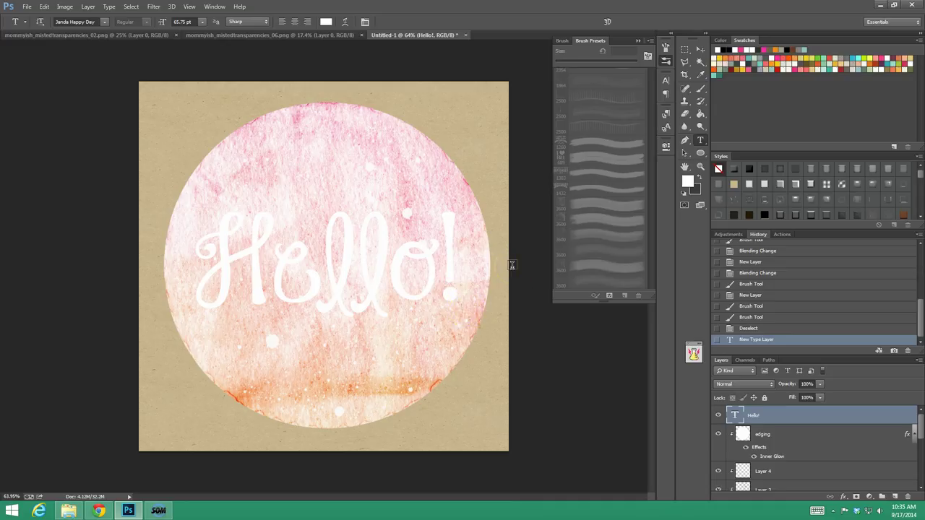
click(400, 285)
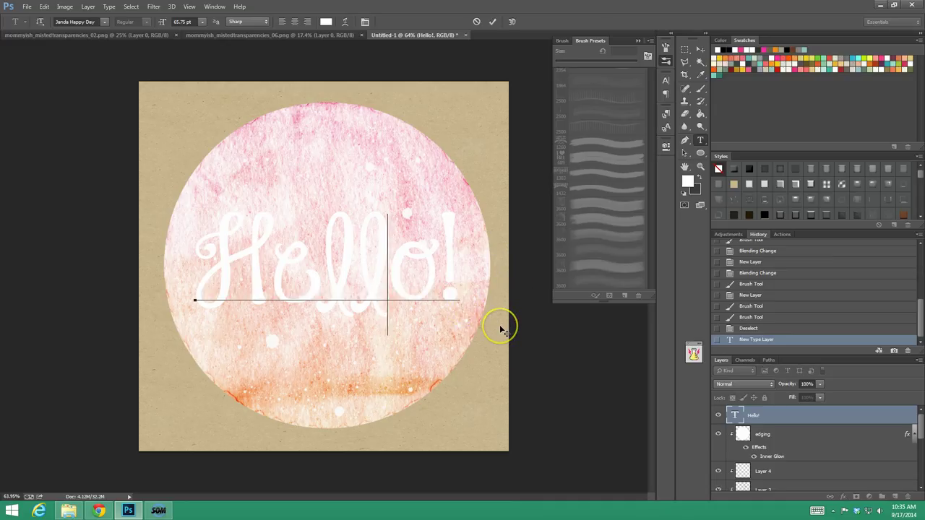
key(Escape)
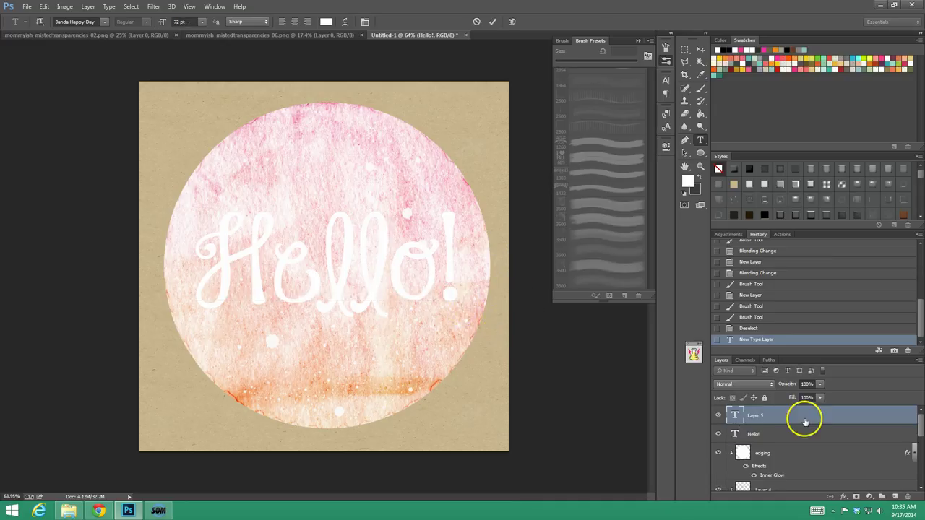
right_click(802, 407)
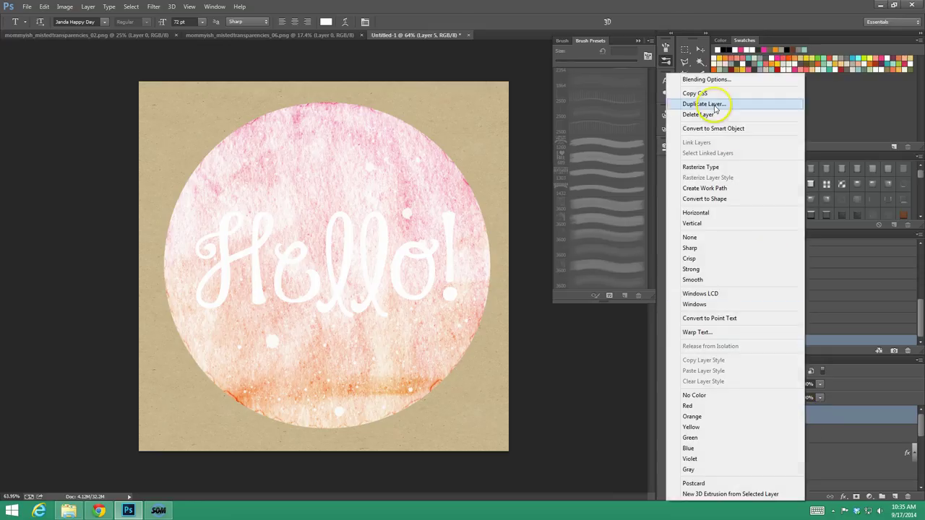
click(785, 104)
click(546, 158)
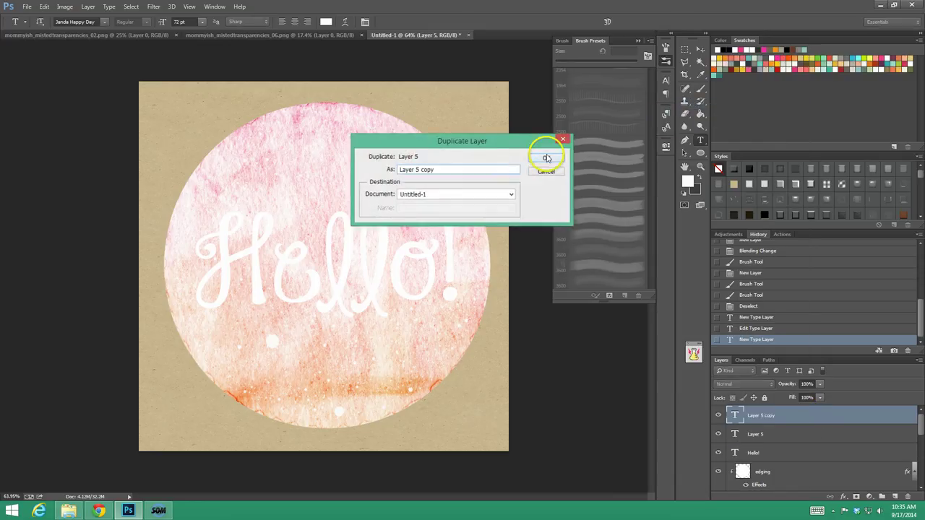
shift+click(797, 436)
key(Delete)
- Duplicate the Hello! text layer in the same document as "Hello! copy"
right_click(783, 414)
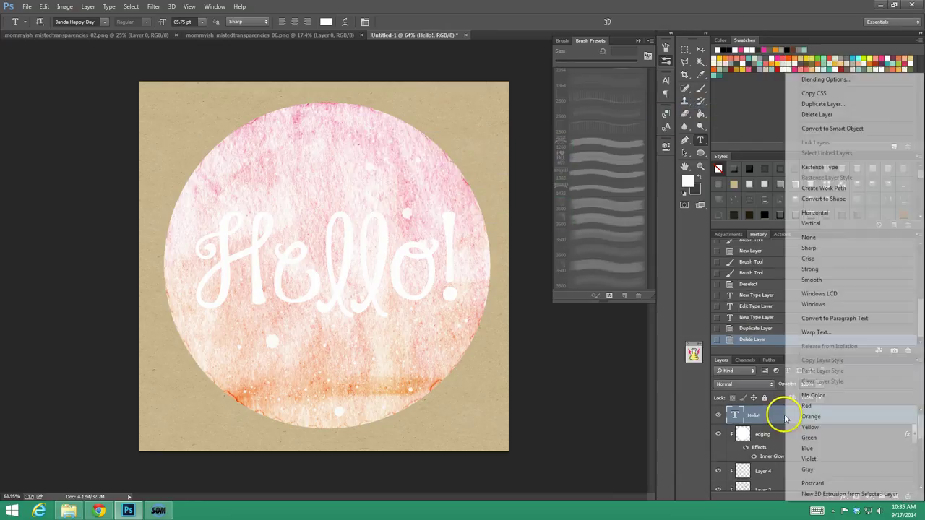
click(822, 105)
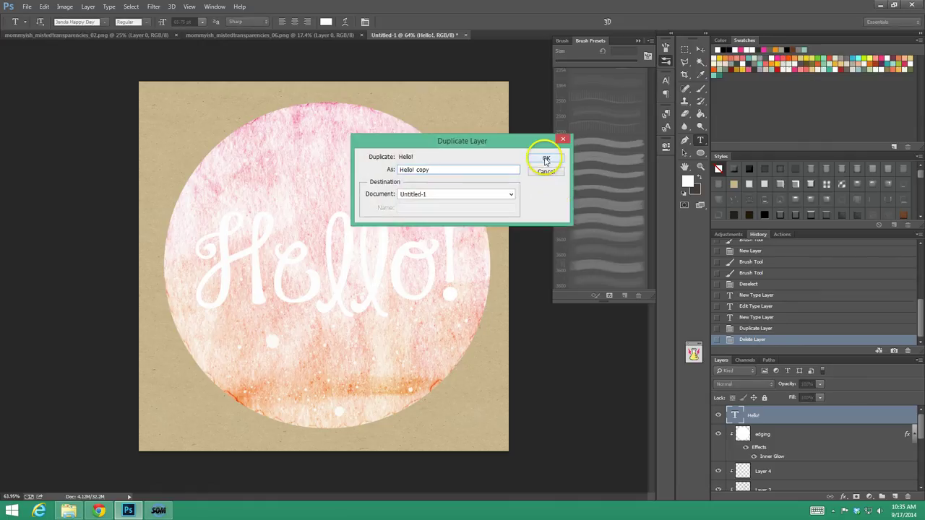
click(544, 158)
- Set the Hello! copy layer's fill to 0% and rasterize its type
click(820, 398)
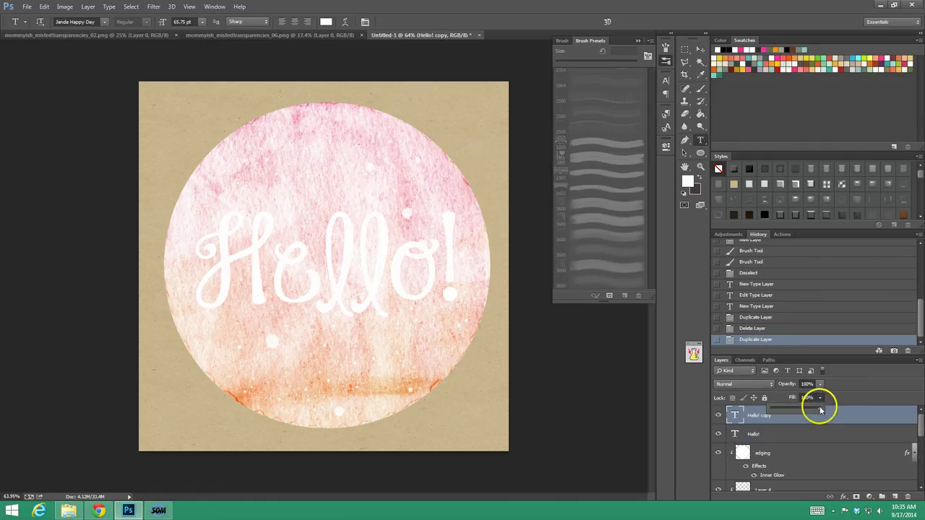
right_click(854, 414)
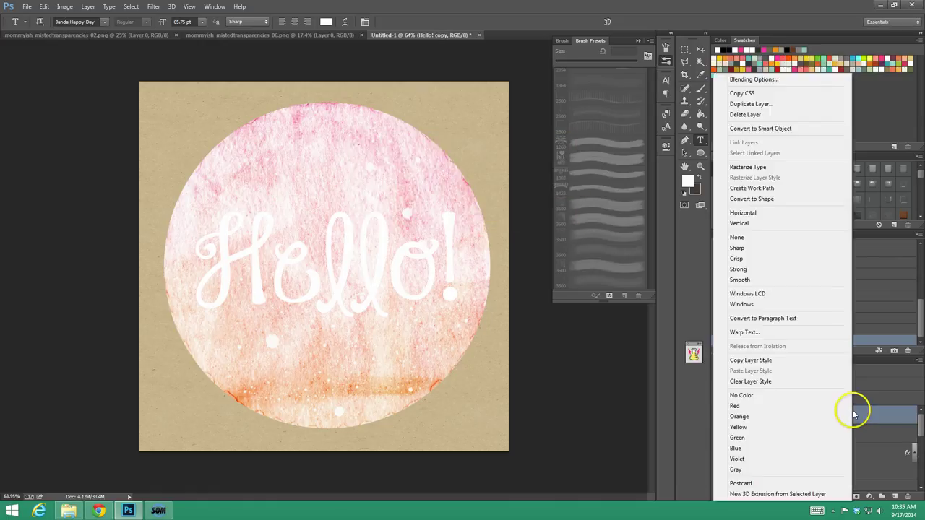
click(769, 168)
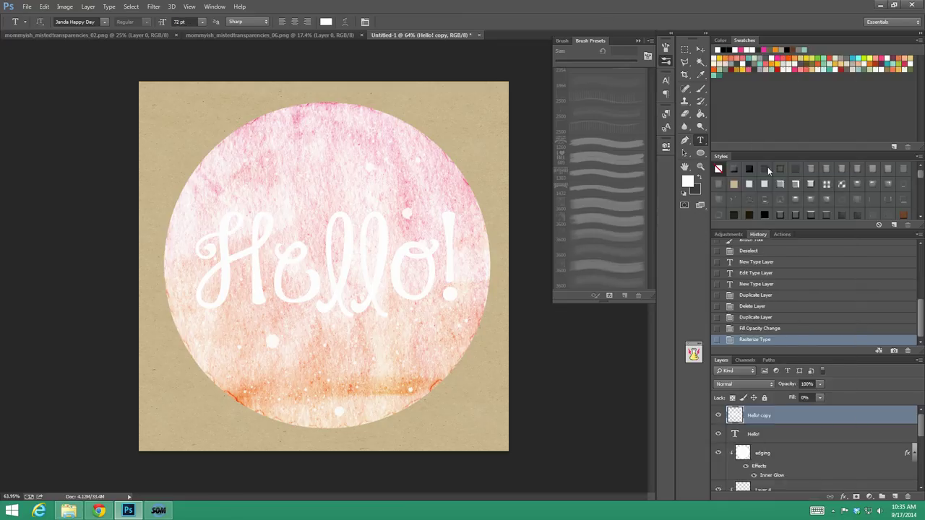
- Add an Outer Glow to the Hello! copy layer in black (000000) with the Color Burn blend mode
double_click(796, 415)
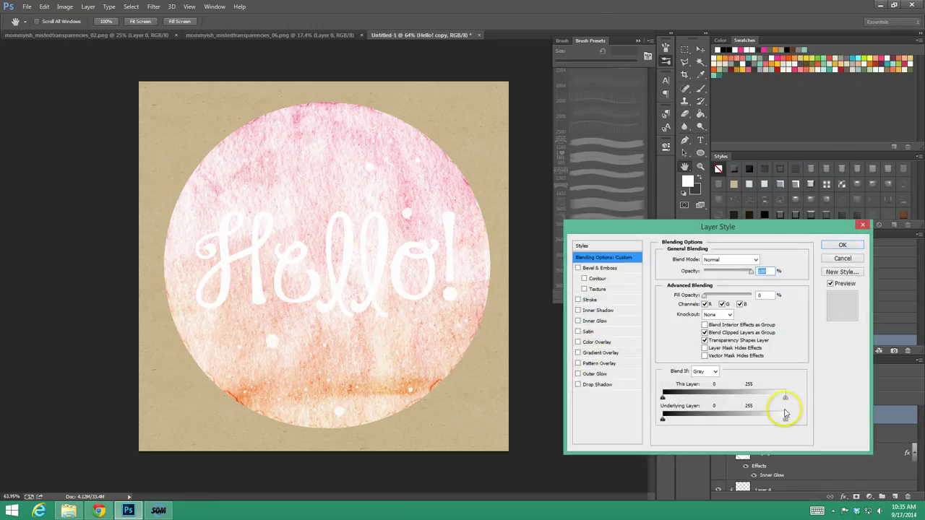
click(597, 373)
click(684, 293)
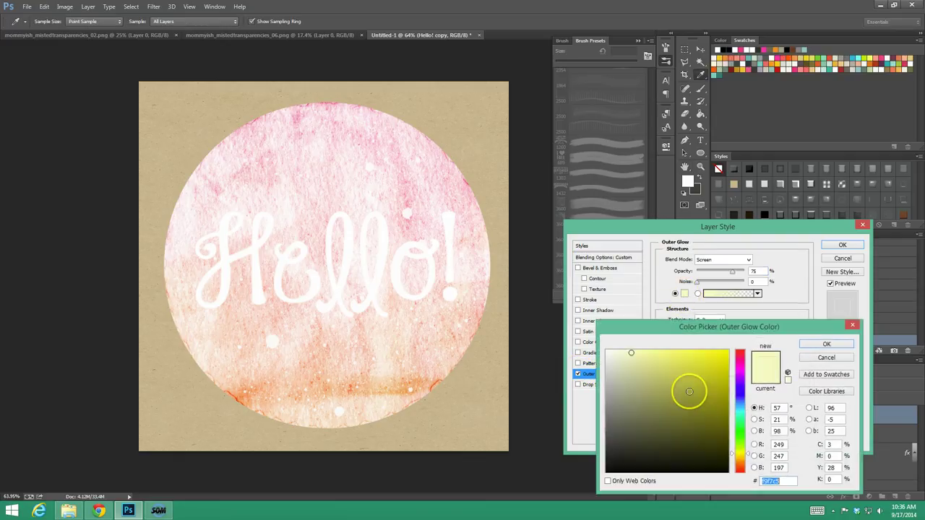
text(000000)
click(824, 346)
click(719, 260)
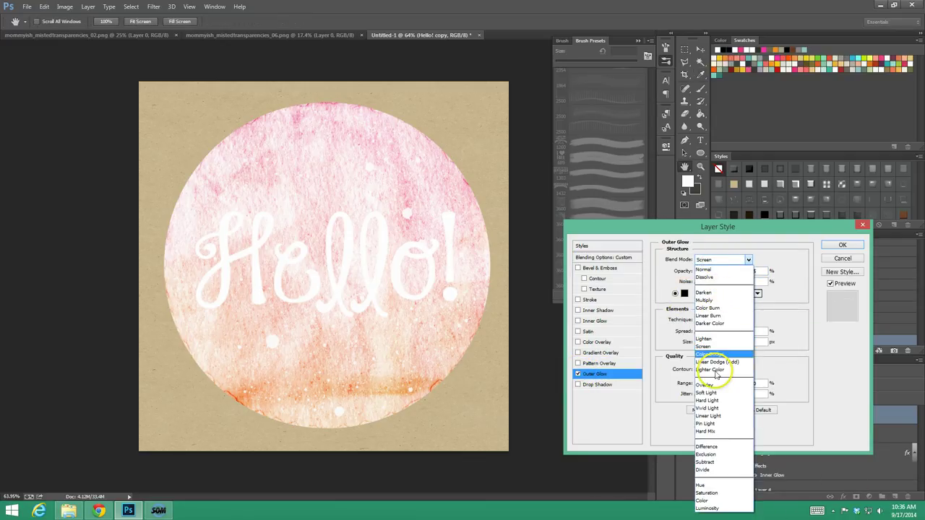
click(717, 309)
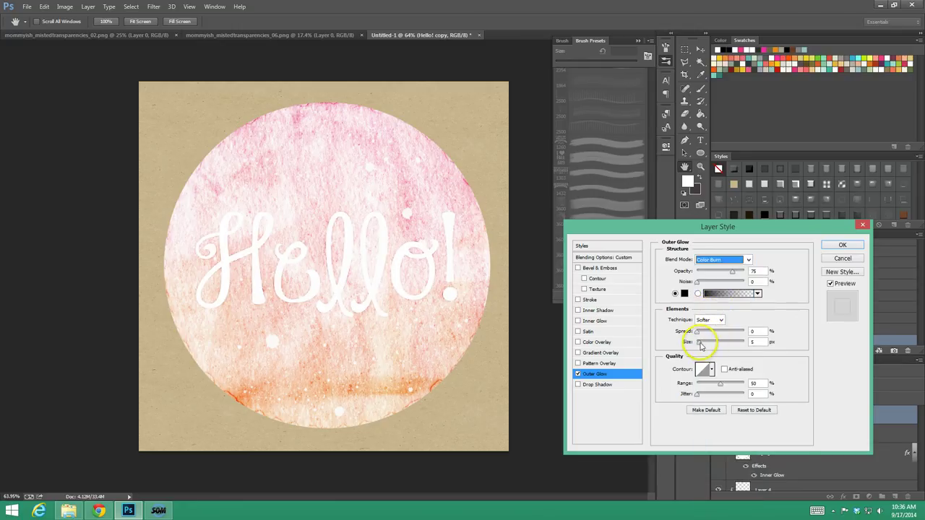
- Set the outer glow's size to 32 px, range to 46% and noise to 7%, raise its spread slightly, and apply the style
drag(698, 341, 708, 368)
click(722, 387)
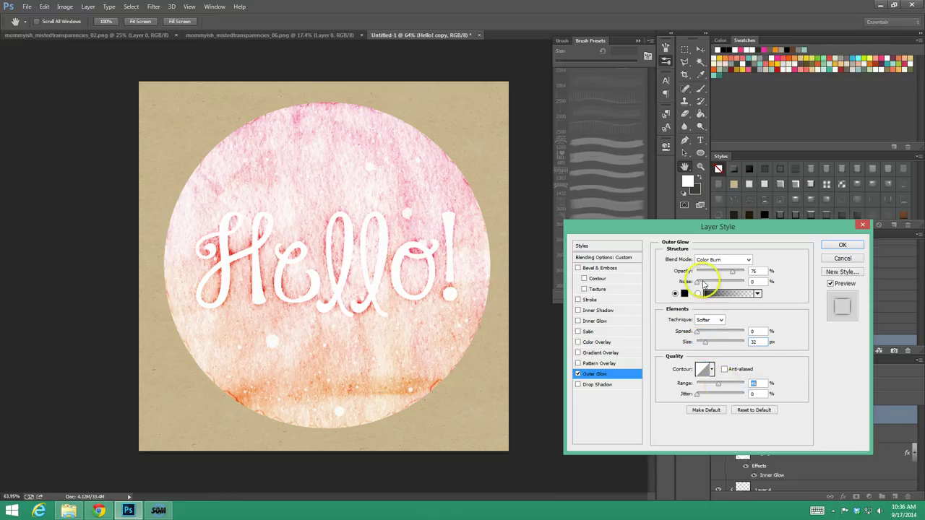
click(699, 333)
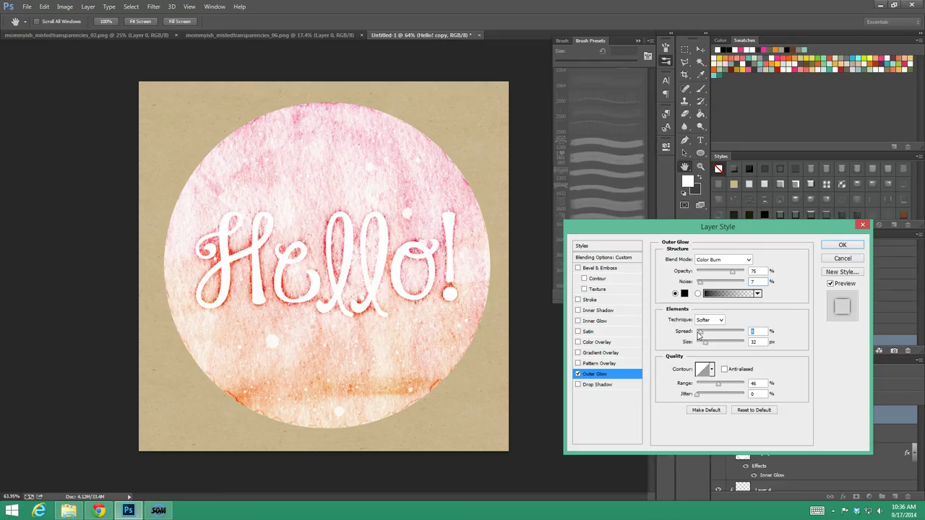
click(842, 246)
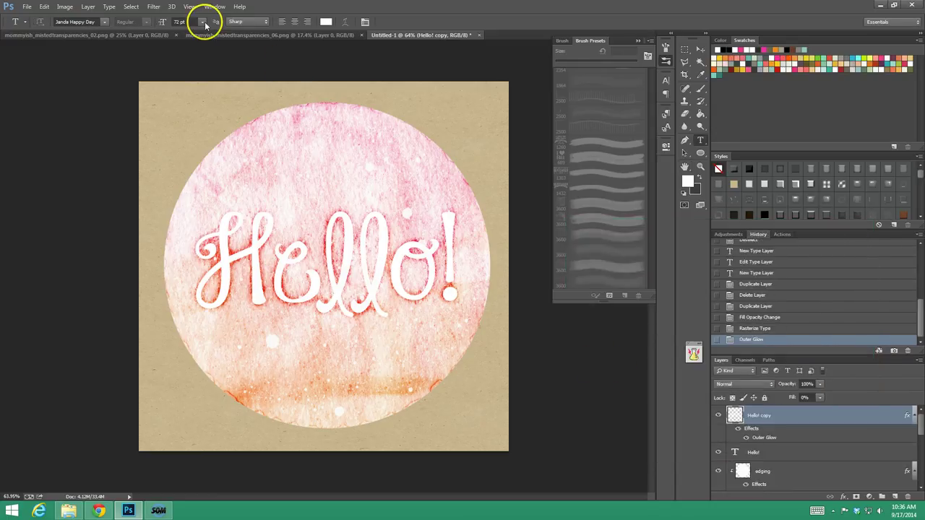
- Apply the Wave filter twice to the Hello! copy layer and inspect the wavy edge around the lettering up close
click(154, 6)
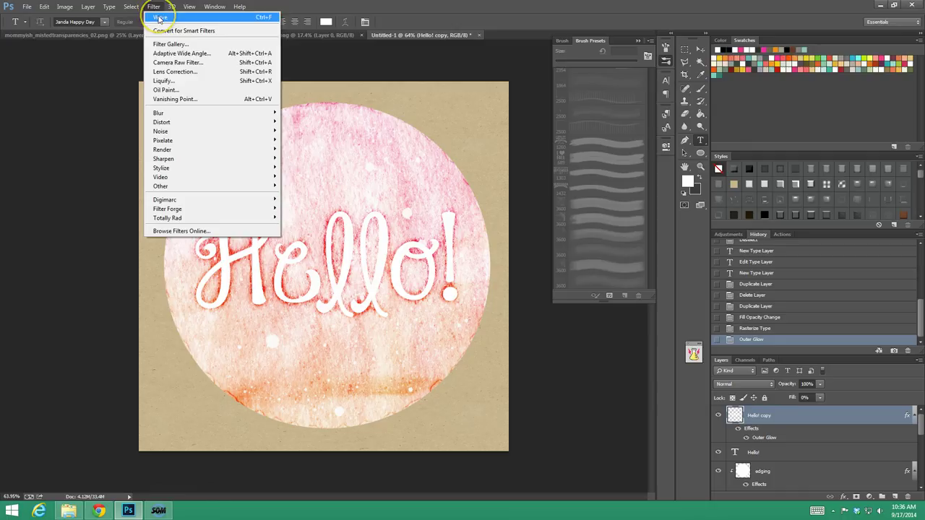
click(159, 16)
click(152, 6)
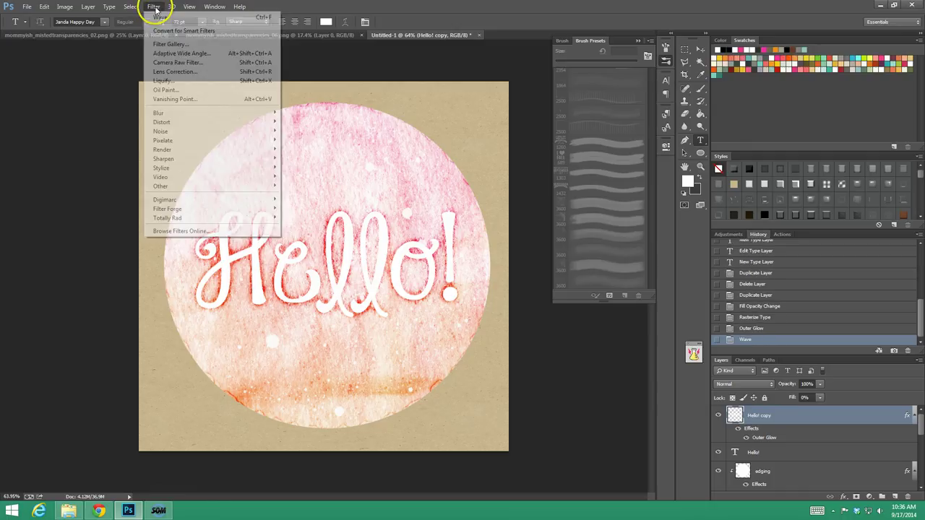
click(155, 16)
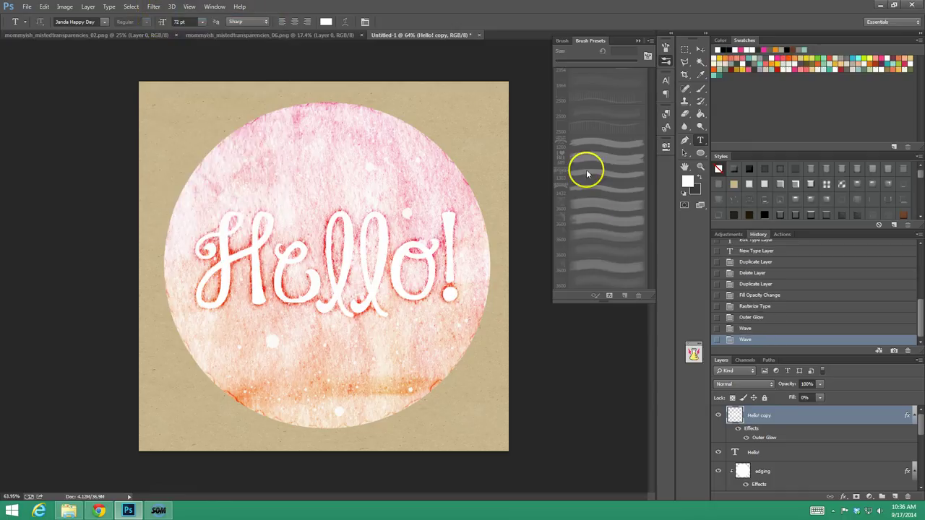
click(701, 166)
drag(446, 262, 489, 265)
drag(361, 364, 363, 365)
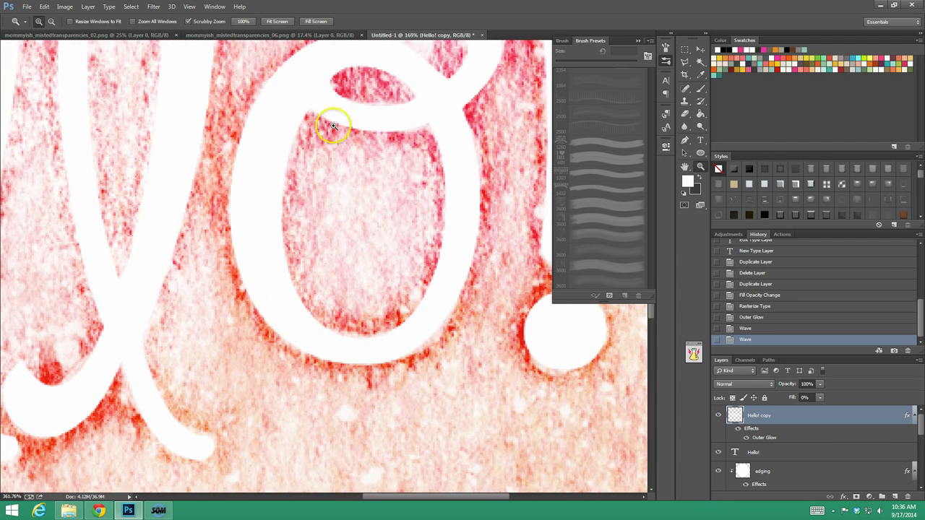
drag(395, 206, 309, 213)
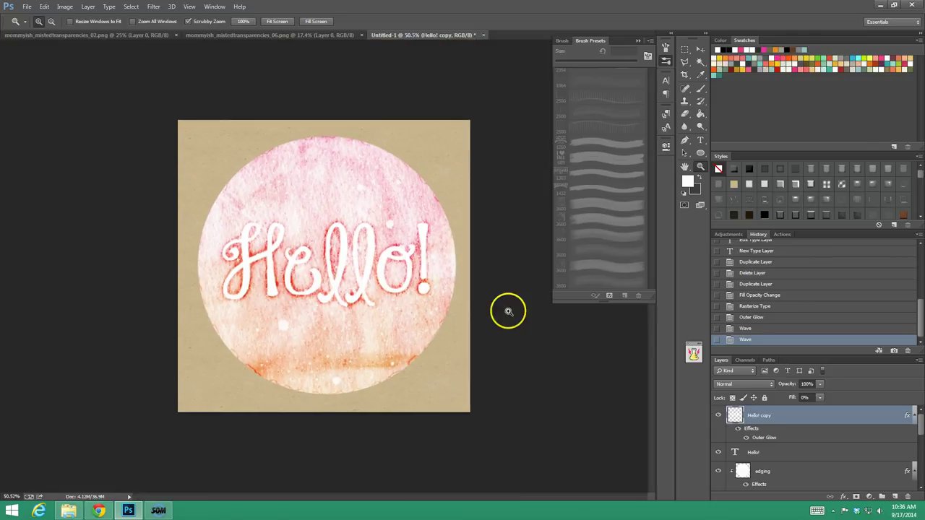
- Reposition the Hello! and Hello! copy layers together at X 612 px, Y 589.5 px with Free Transform and apply the transformation
ctrl+click(787, 456)
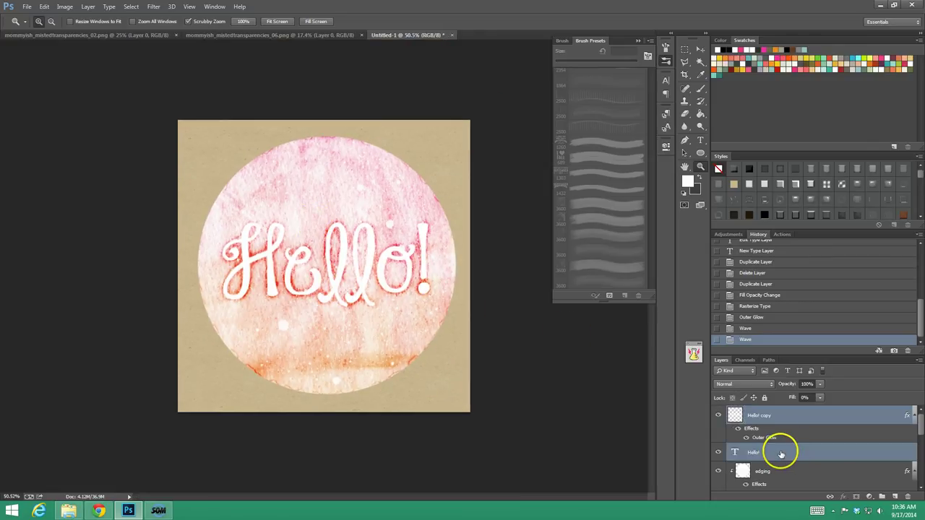
key(ctrl+t)
key(shift+Up)
key(shift+Up)
key(shift+Up)
key(shift+Up)
key(shift+Up)
key(shift+Up)
key(shift+Up)
key(shift+Up)
key(shift+Up)
key(shift+Up)
key(shift+Up)
key(shift+Up)
key(shift+Up)
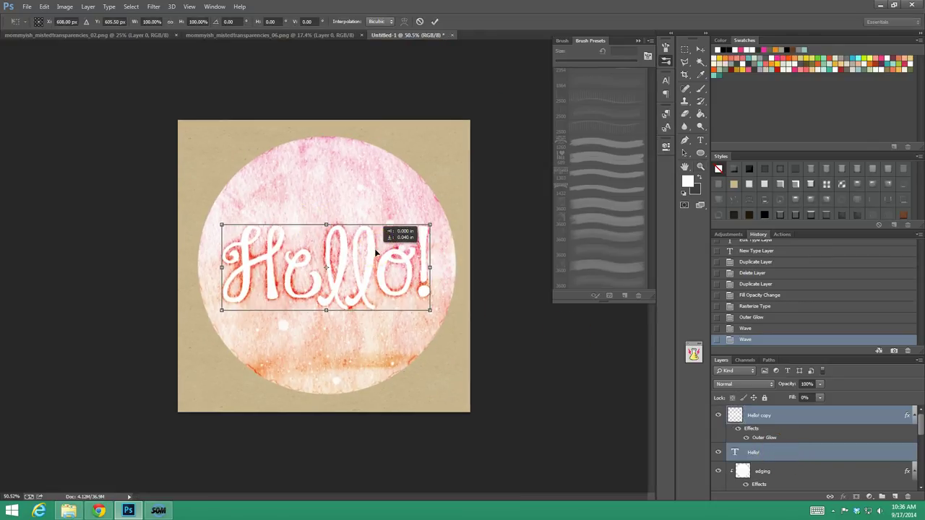
key(shift+Down)
key(shift+Down)
key(shift+Down)
key(shift+Down)
key(shift+Down)
key(shift+Down)
key(shift+Down)
key(shift+Down)
key(shift+Down)
key(shift+Down)
key(shift+Down)
key(shift+Down)
key(shift+Down)
key(shift+Down)
key(shift+Down)
key(shift+Down)
key(shift+Down)
key(shift+Down)
key(shift+Down)
key(shift+Down)
key(shift+Up)
key(shift+Up)
key(shift+Up)
key(shift+Up)
key(shift+Up)
key(shift+Up)
key(shift+Up)
key(shift+Up)
key(shift+Up)
key(shift+Up)
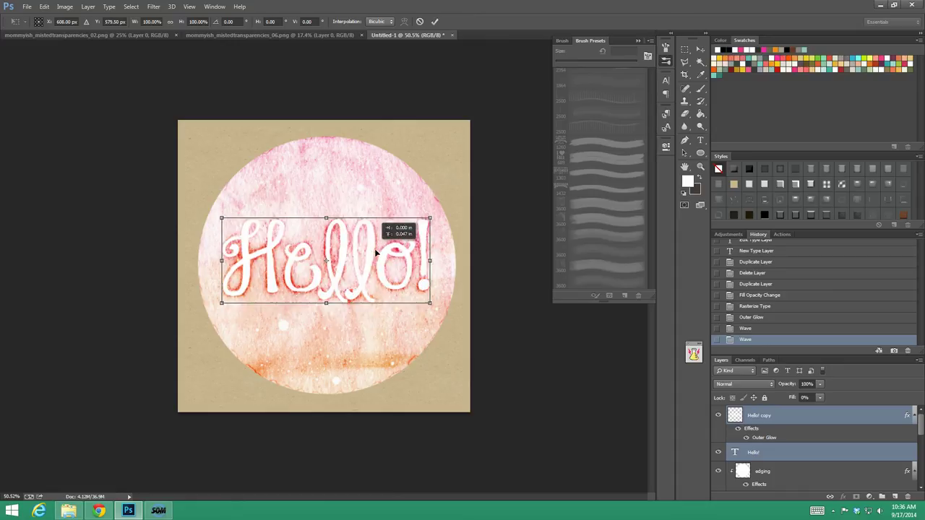
key(Right)
key(Right)
key(Right)
key(Right)
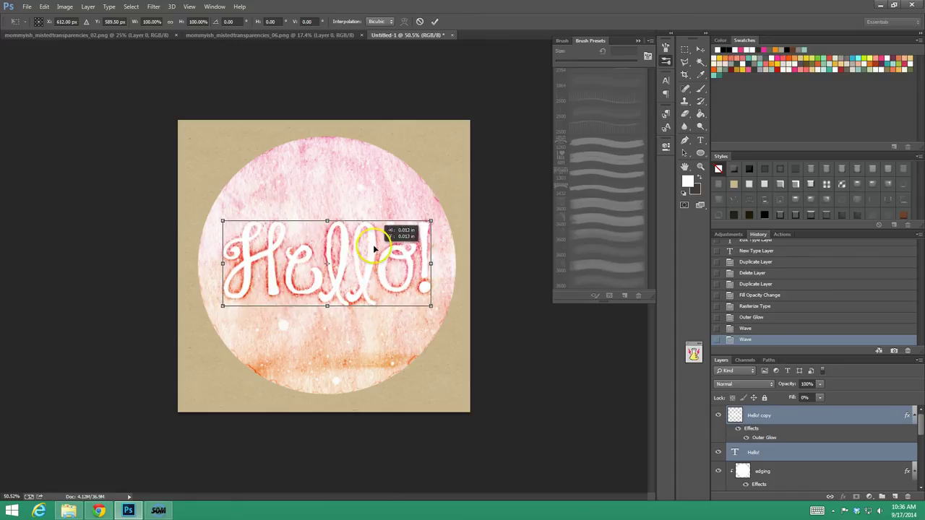
click(700, 47)
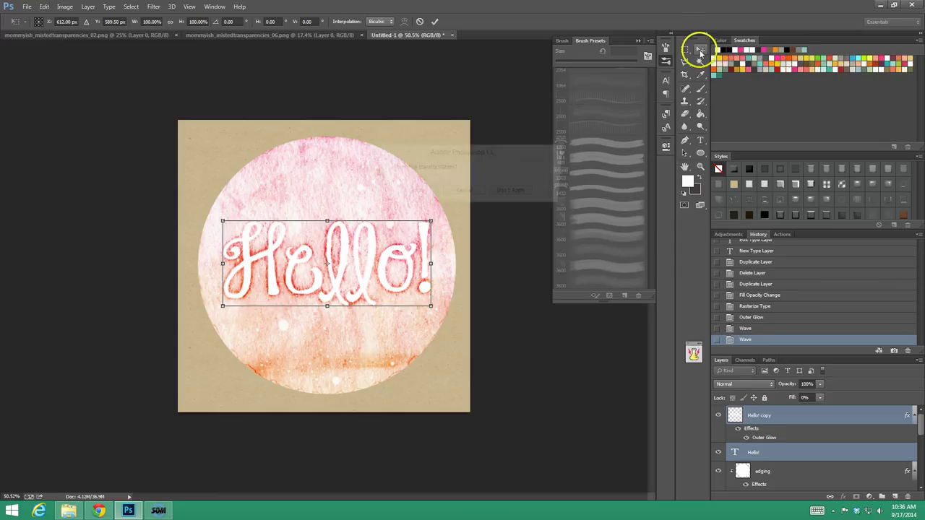
click(413, 193)
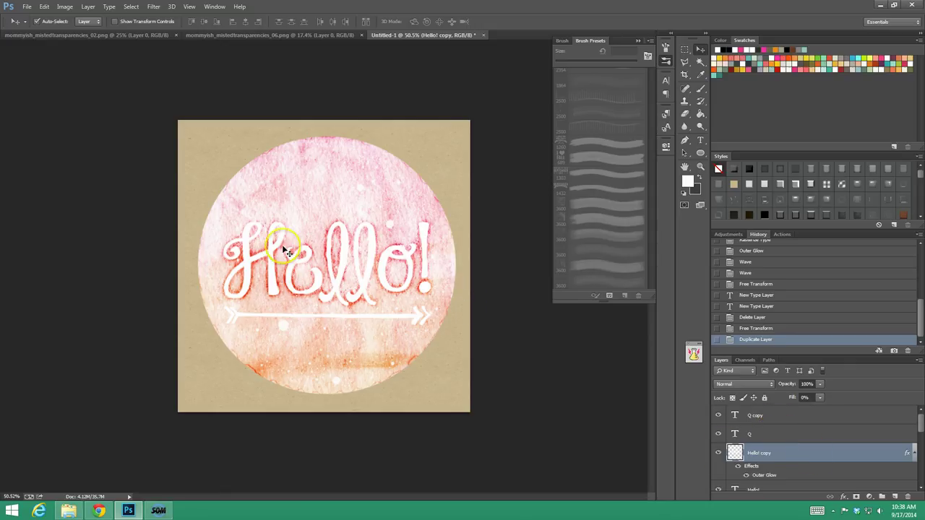
- Save the Hello! copy layer's Outer Glow as a new style named "watercolor glow", including layer effects and blending options
double_click(831, 450)
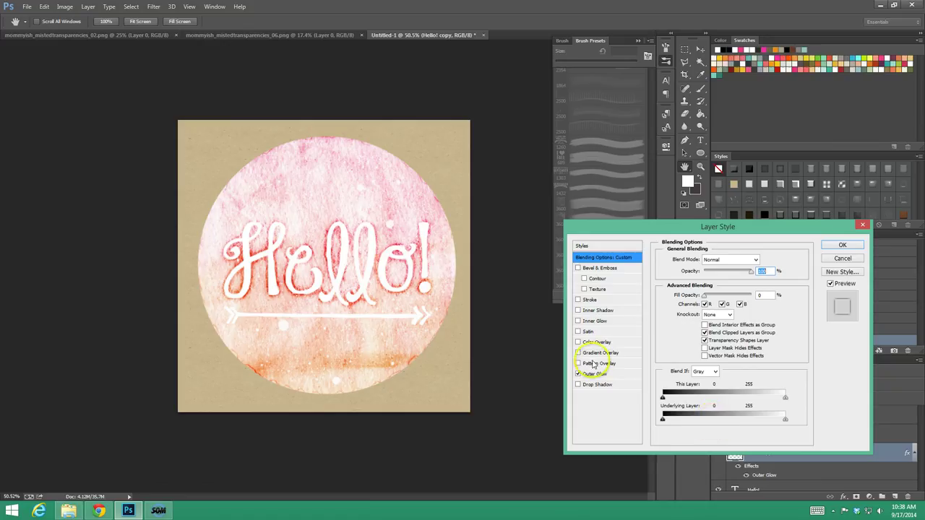
click(597, 375)
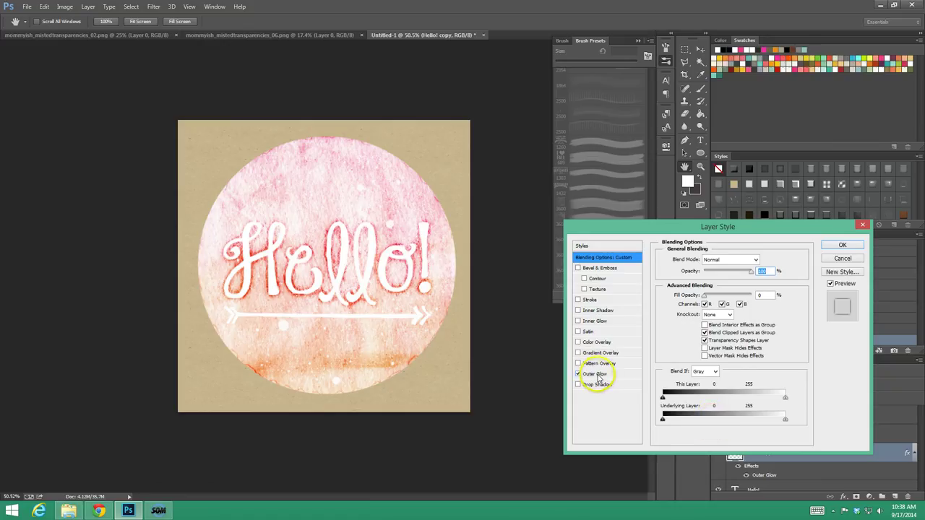
click(597, 375)
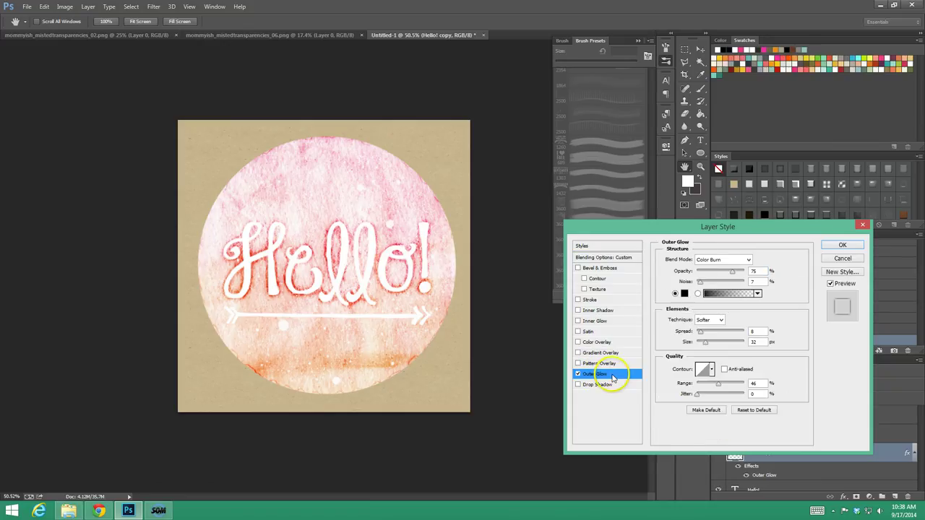
click(846, 273)
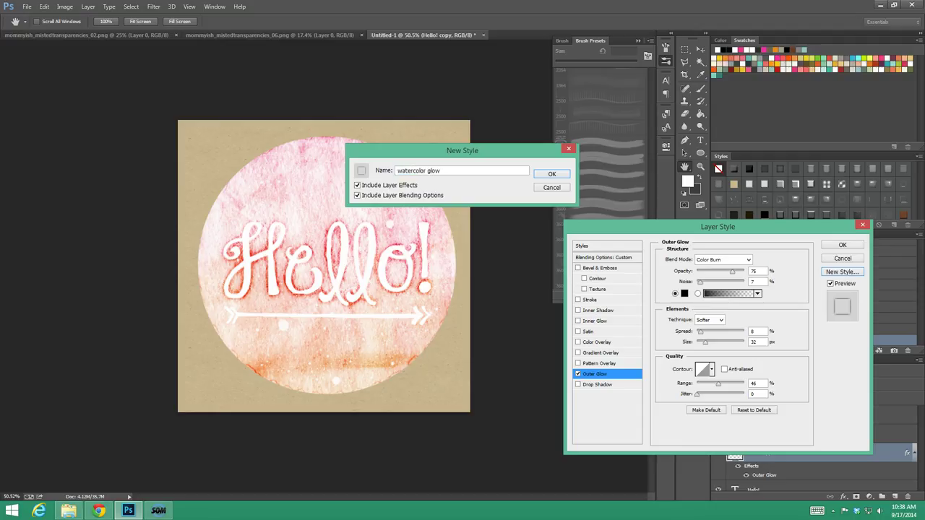
key(Return)
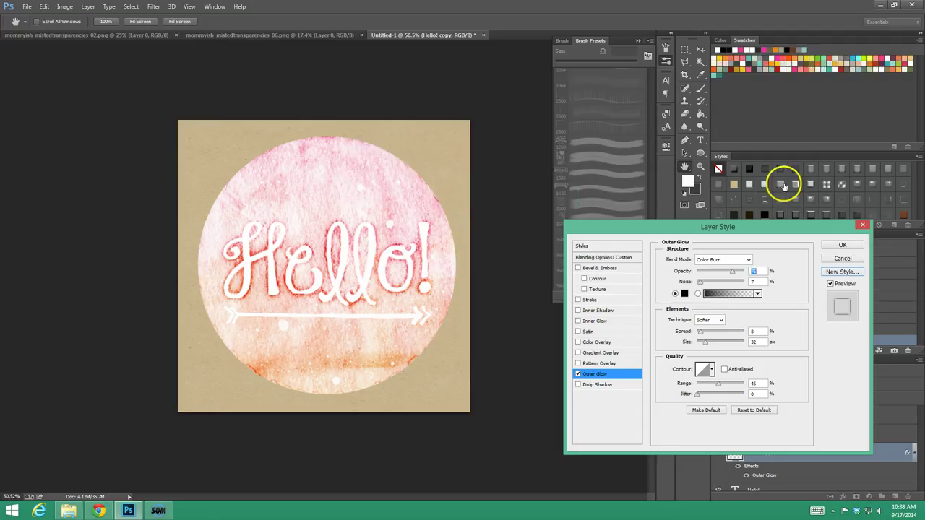
click(843, 245)
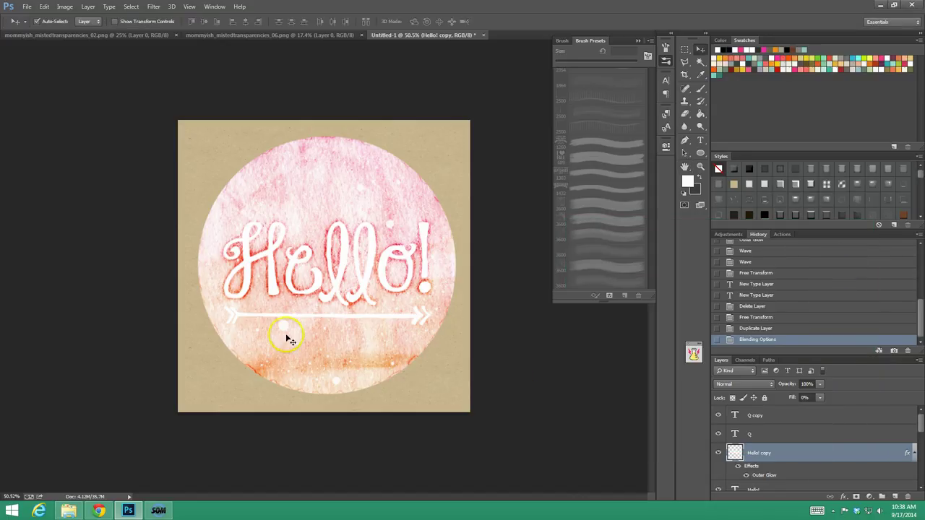
- Apply the saved watercolor glow style to the arrow's Q copy layer and rasterize its type
click(778, 419)
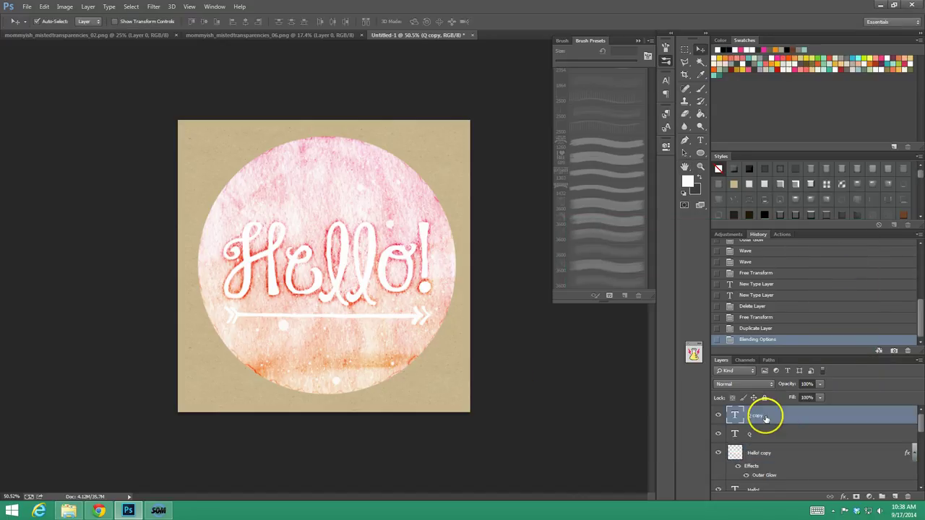
scroll(860, 210, down, 5)
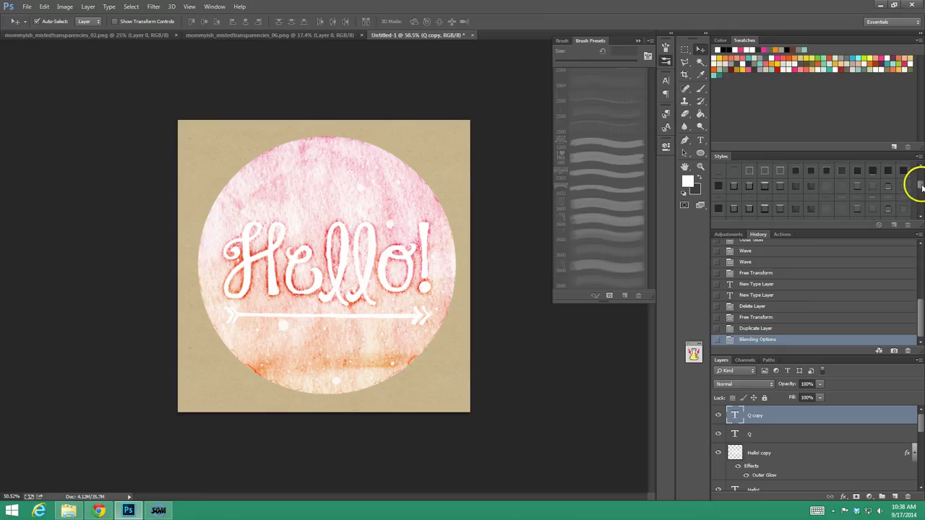
click(796, 211)
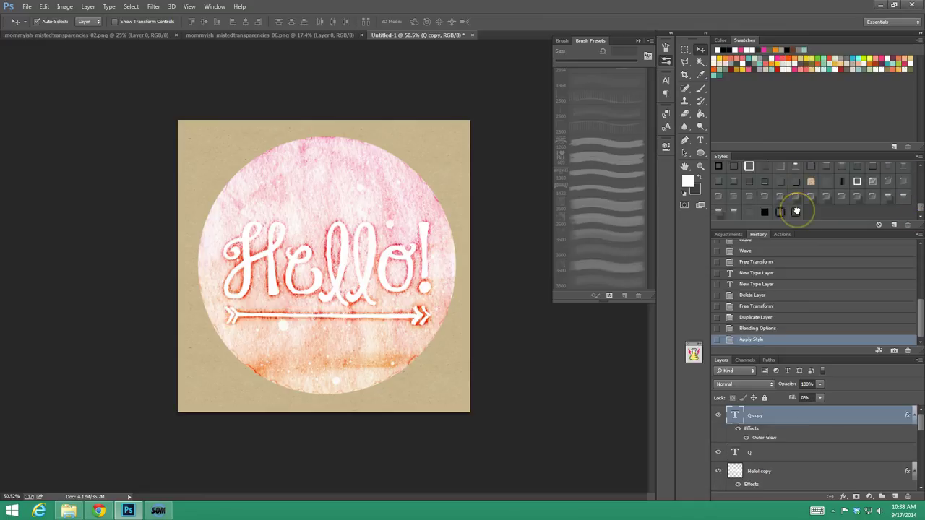
right_click(809, 416)
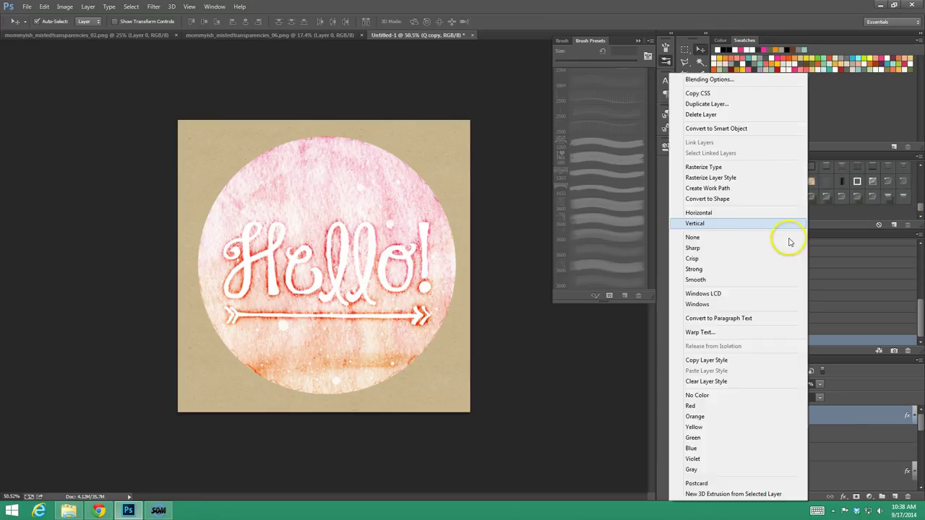
click(731, 169)
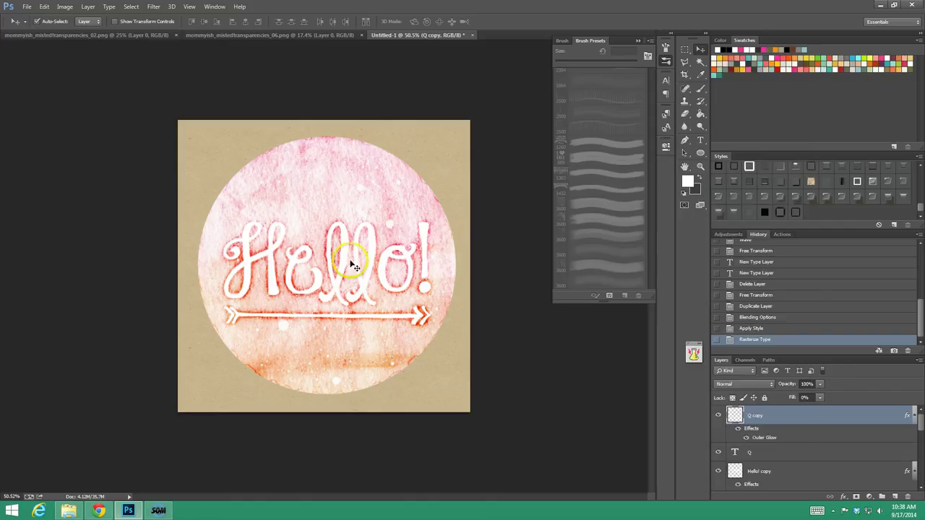
- Apply the Wave filter twice to the Q copy arrow layer
click(189, 9)
mouse_move(154, 8)
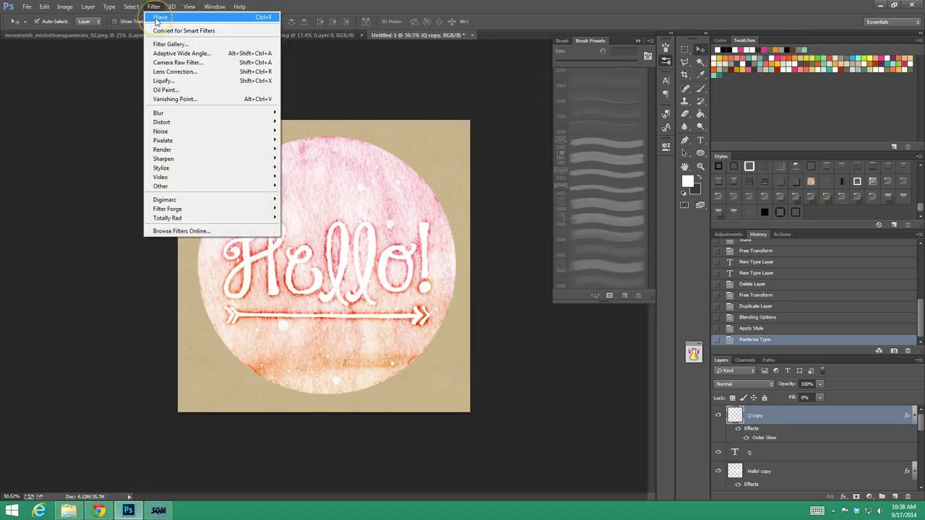
click(158, 17)
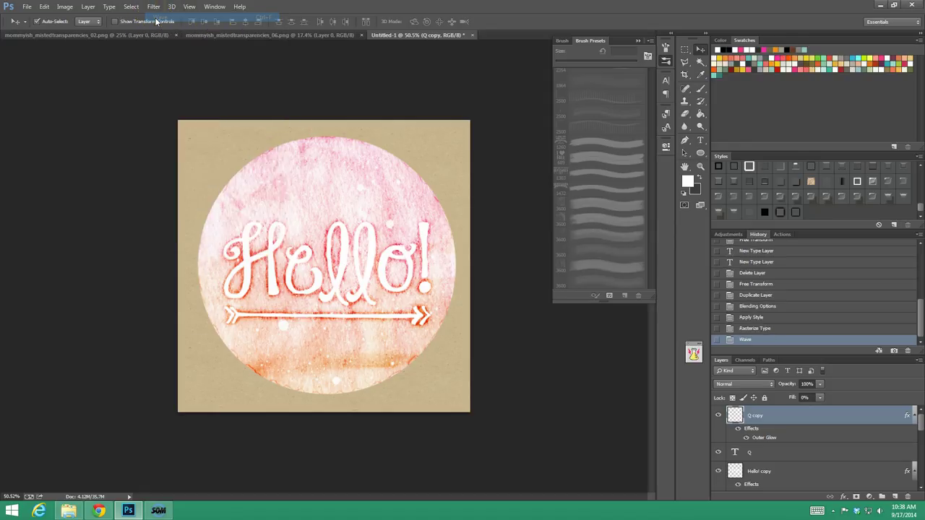
click(150, 9)
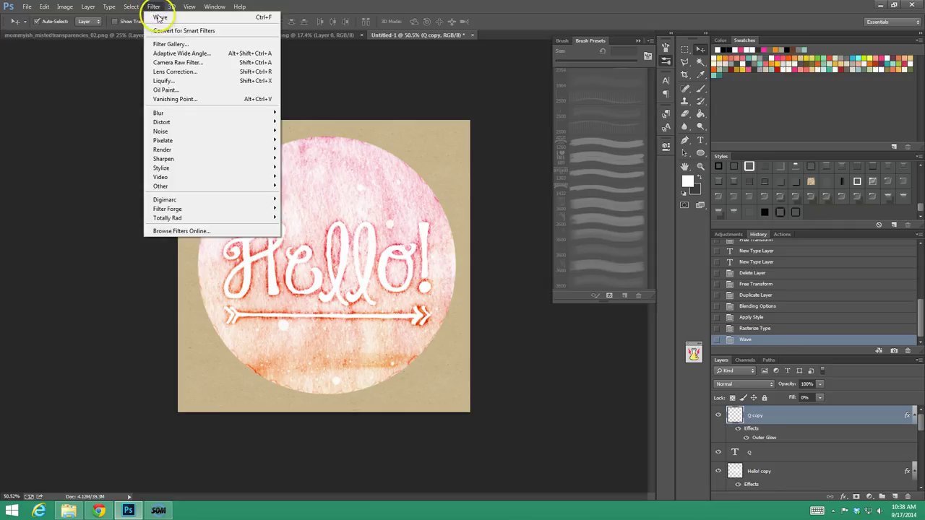
click(158, 17)
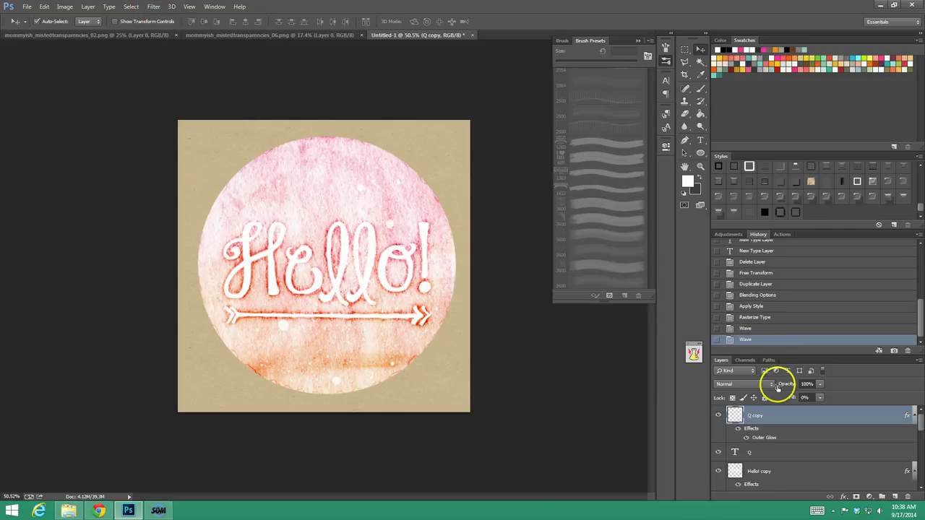
- Adjust the edging layer's Inner Glow to 100% opacity and 24 px size, fine-tune its range, and apply the style
scroll(789, 461, down, 5)
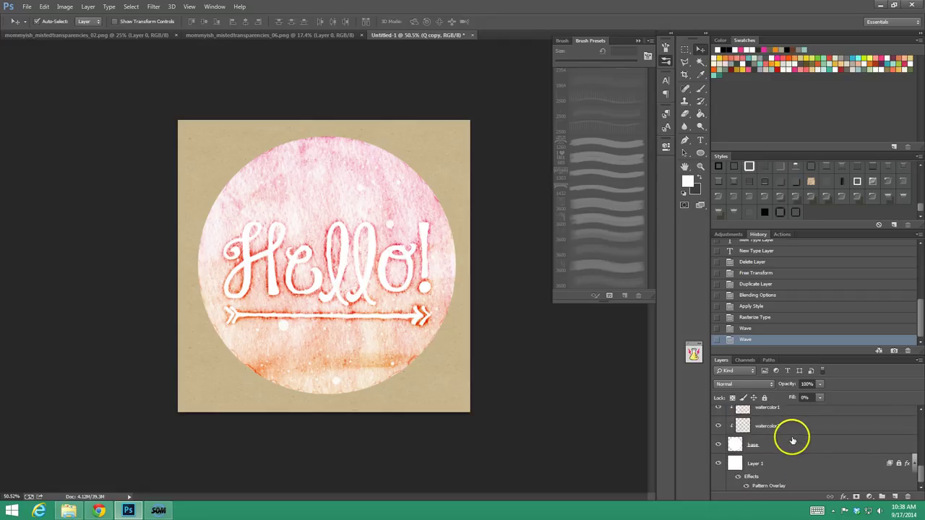
scroll(810, 441, up, 2)
scroll(809, 441, up, 4)
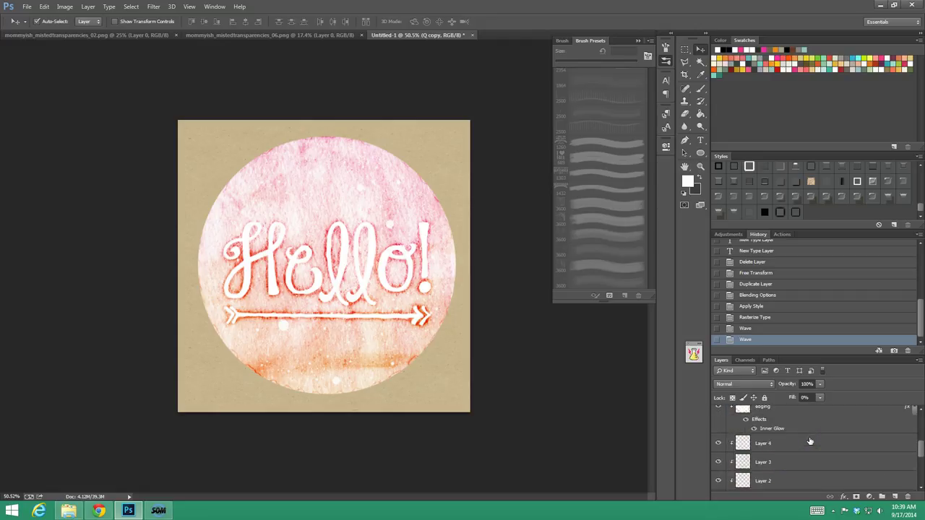
double_click(817, 443)
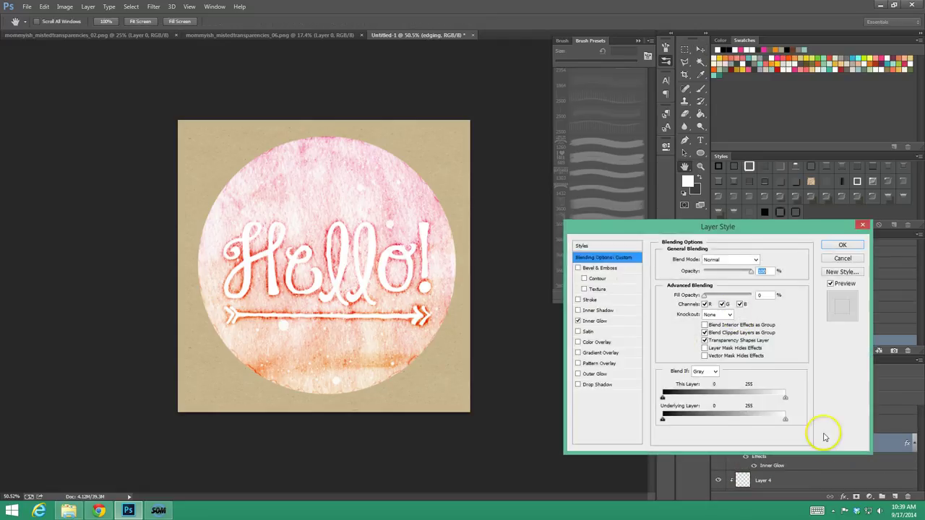
click(618, 323)
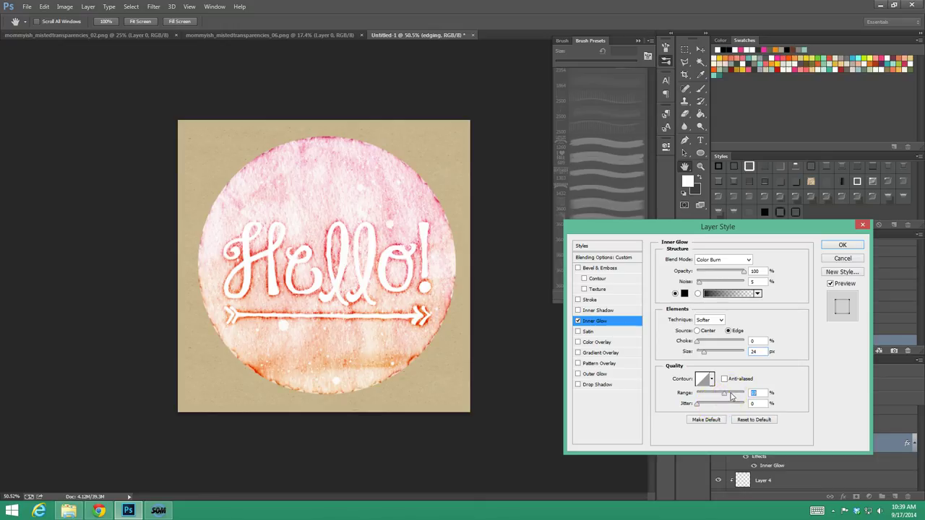
click(840, 245)
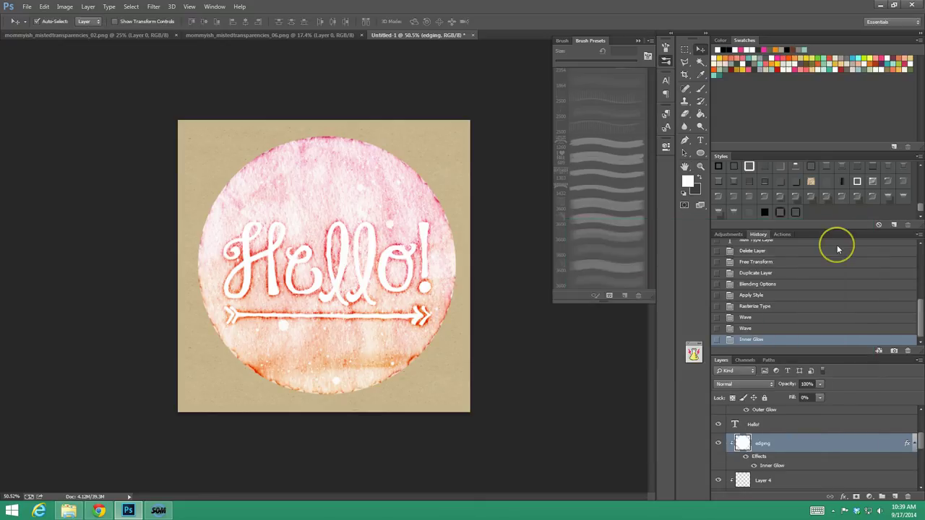
- Add a white, 15 px outside stroke to the base layer of the watercolor circle
click(775, 467)
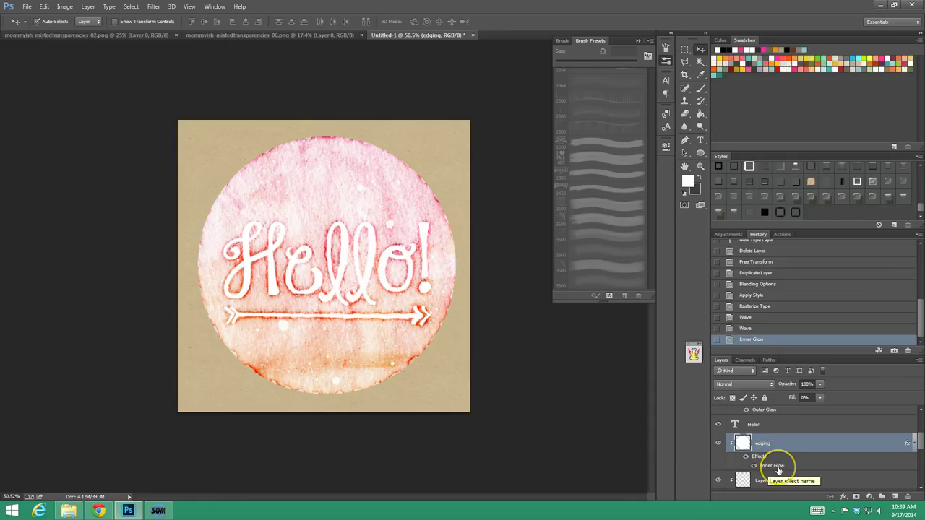
scroll(779, 471, down, 3)
click(788, 447)
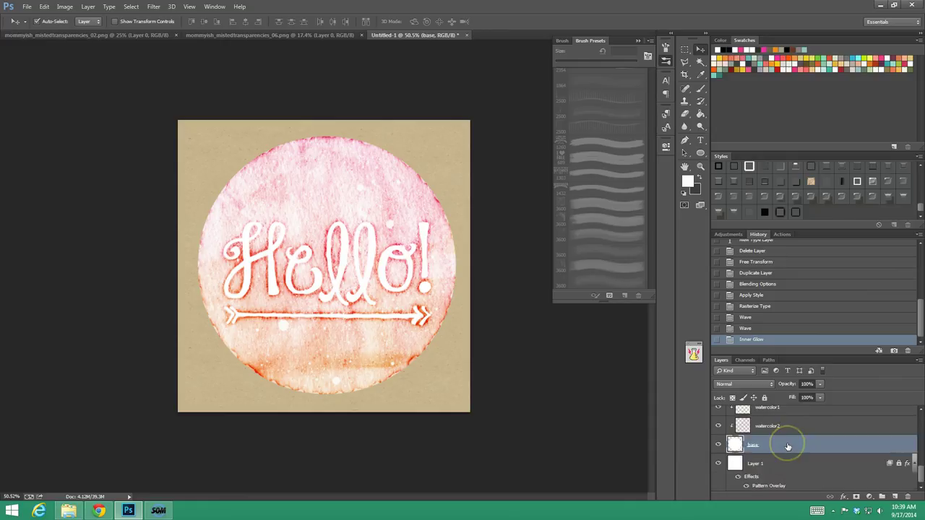
double_click(735, 447)
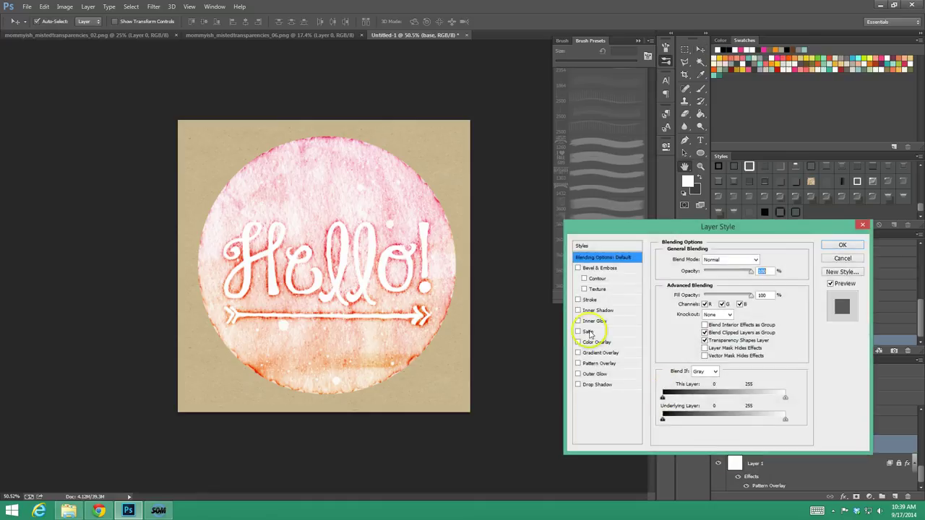
click(578, 300)
click(589, 299)
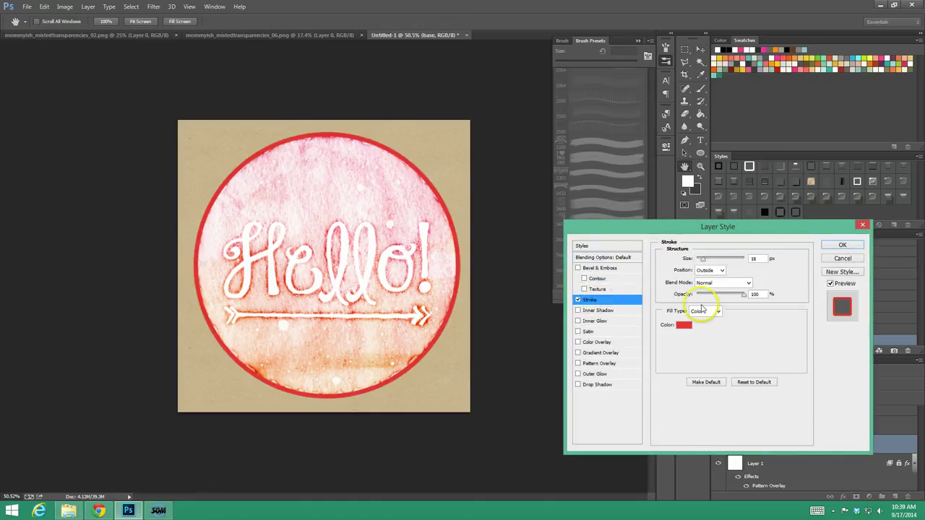
click(687, 322)
drag(689, 398, 613, 334)
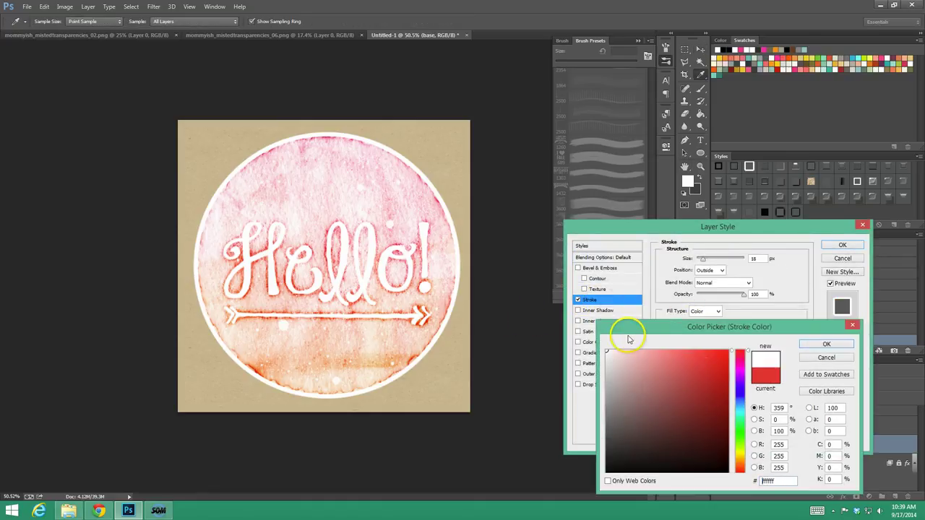
click(826, 345)
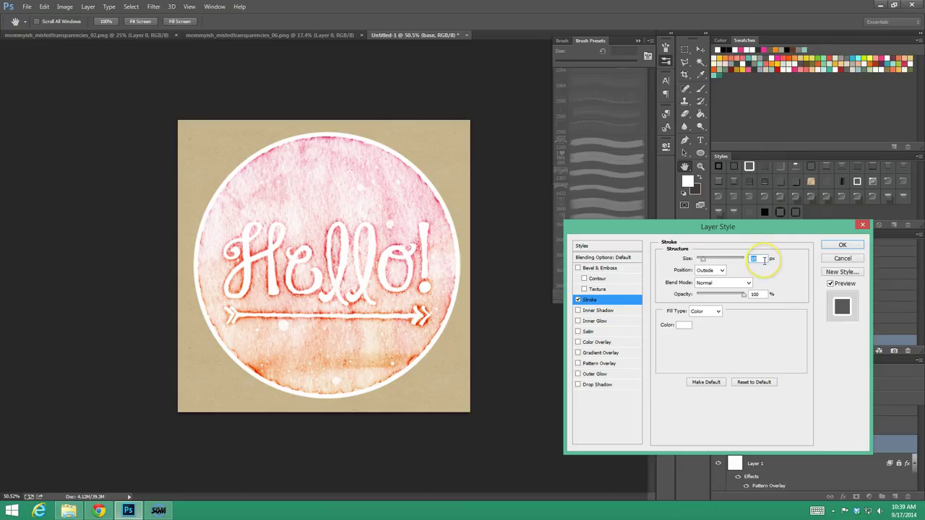
text(18)
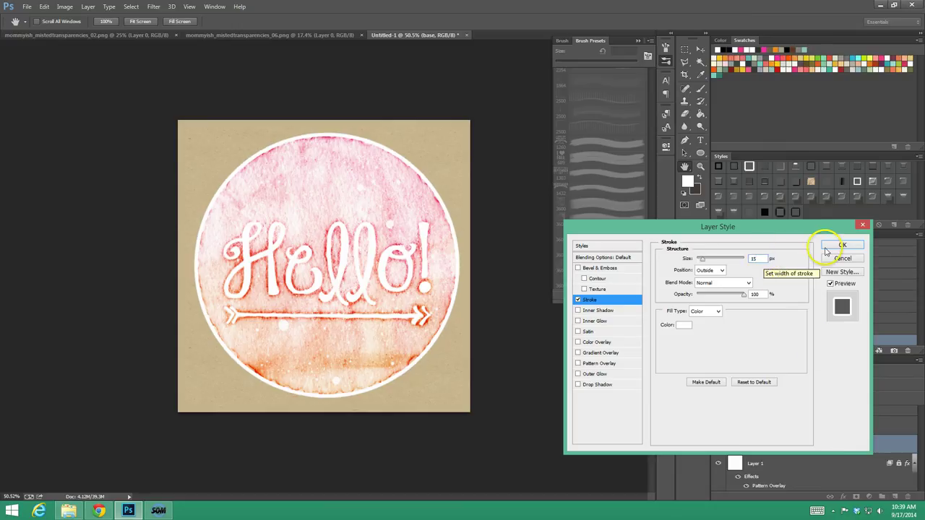
click(839, 246)
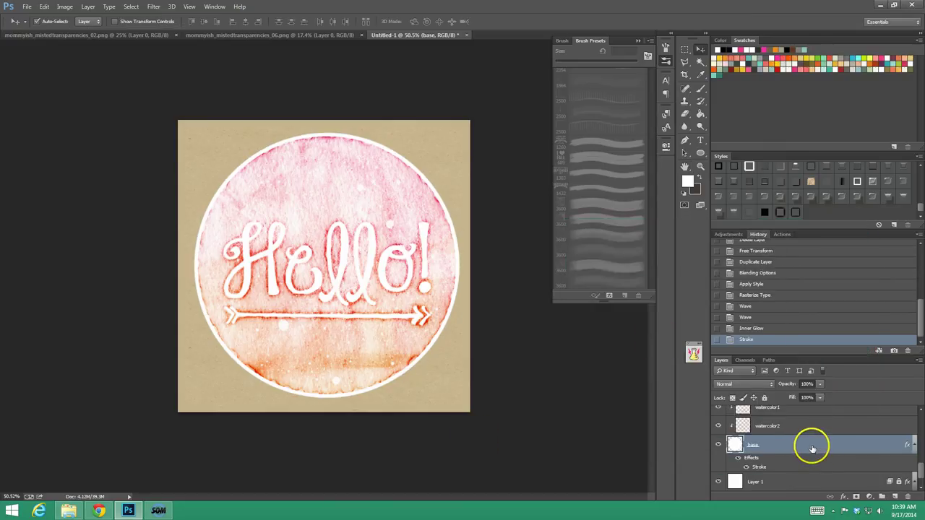
- Group all layers from the base layer up, duplicate the group, and hide the original Group 1
scroll(811, 447, up, 5)
key(ctrl+g)
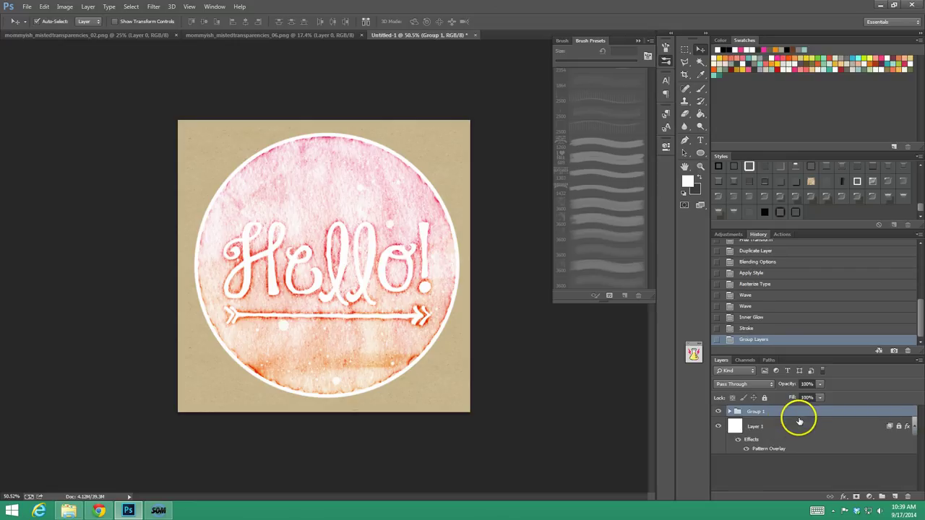
right_click(812, 413)
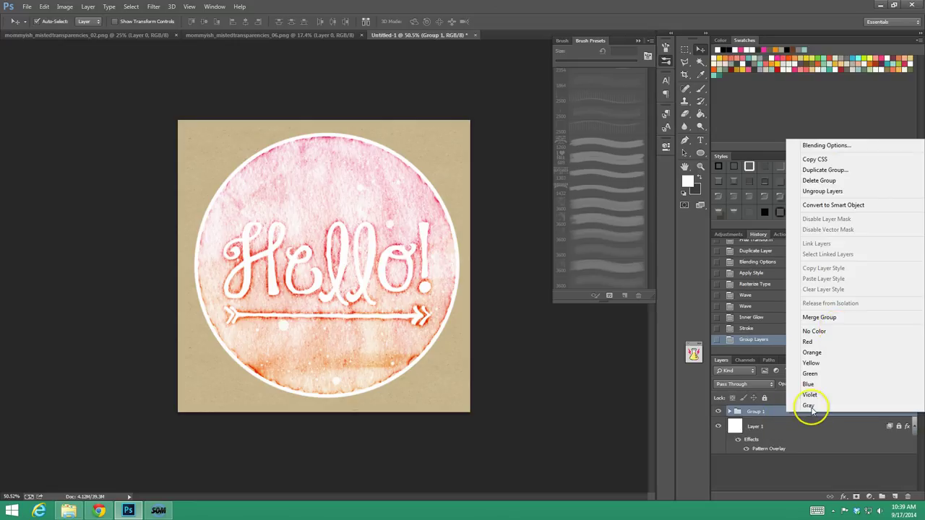
click(817, 171)
click(545, 157)
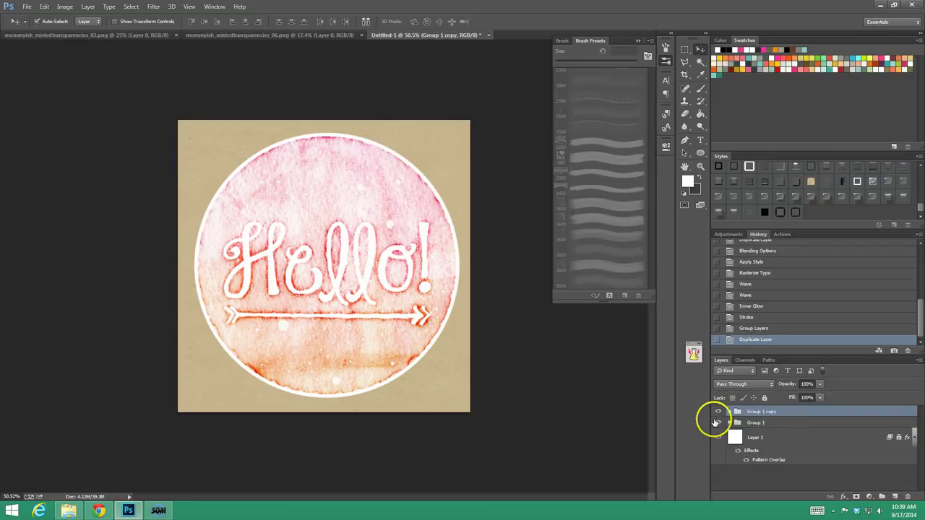
- Merge the duplicated group into one layer, apply a saved drop shadow style, and shift the circle slightly on the kraft paper
right_click(768, 411)
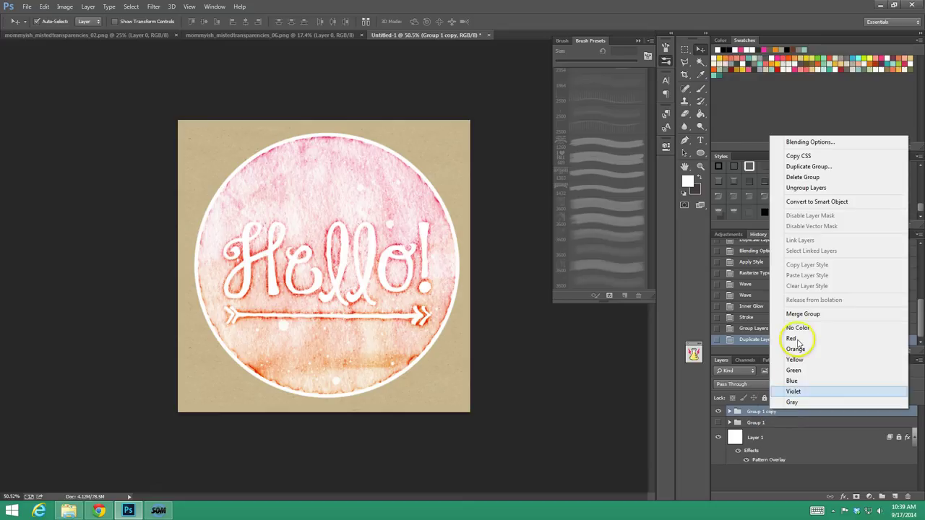
click(807, 315)
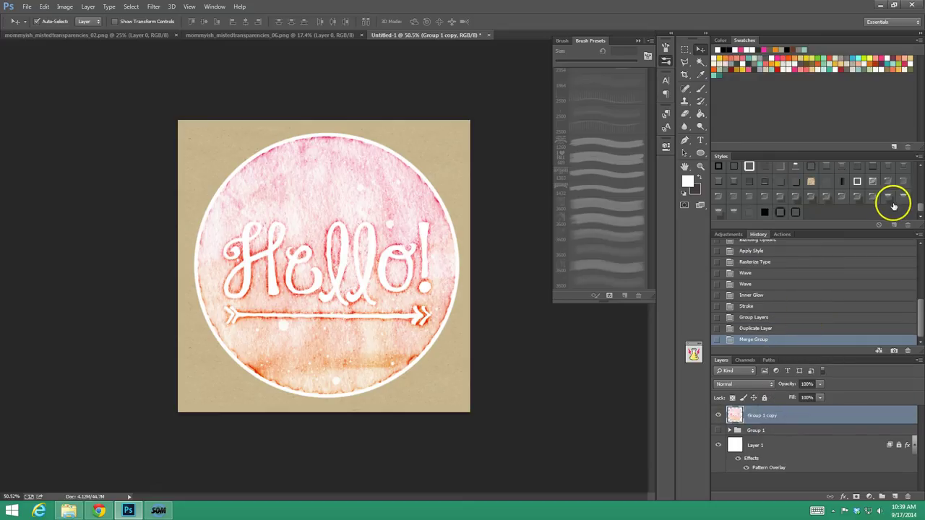
click(779, 182)
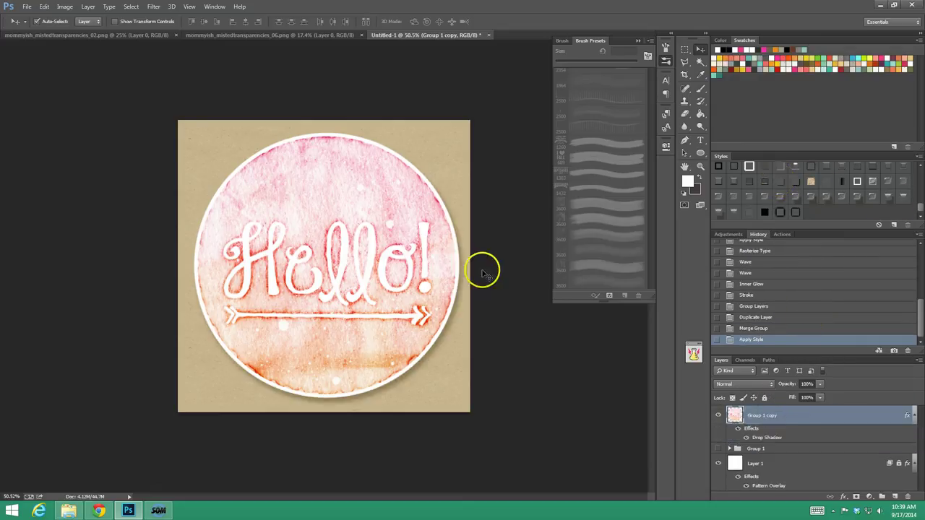
mouse_move(372, 289)
mouse_down()
mouse_move(369, 304)
mouse_move(383, 305)
mouse_move(377, 298)
mouse_up()
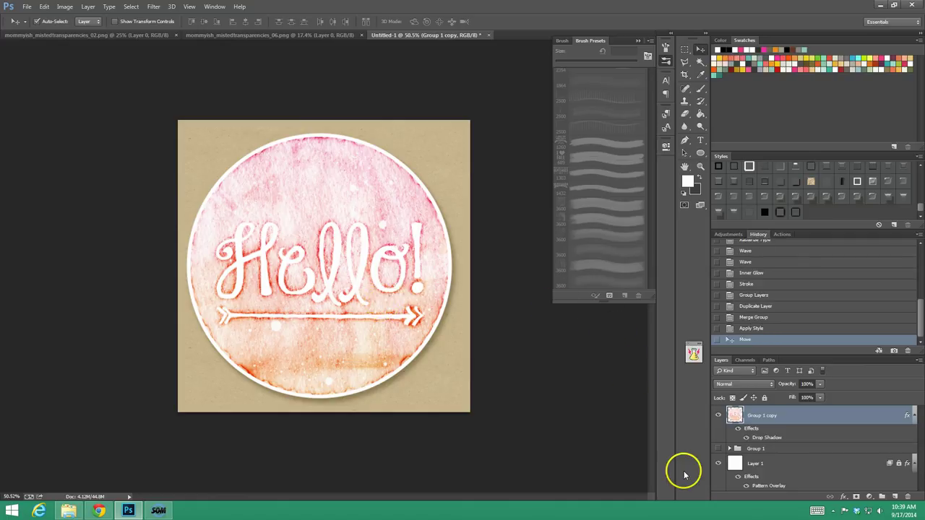
- Hide the merged Group 1 copy and the kraft paper Layer 1, leaving only the original Group 1 visible
click(717, 416)
click(718, 449)
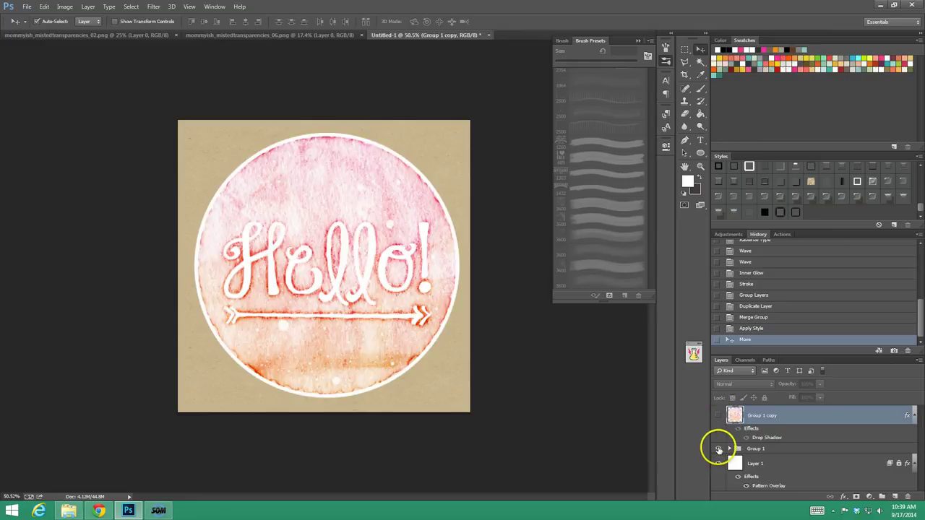
click(718, 463)
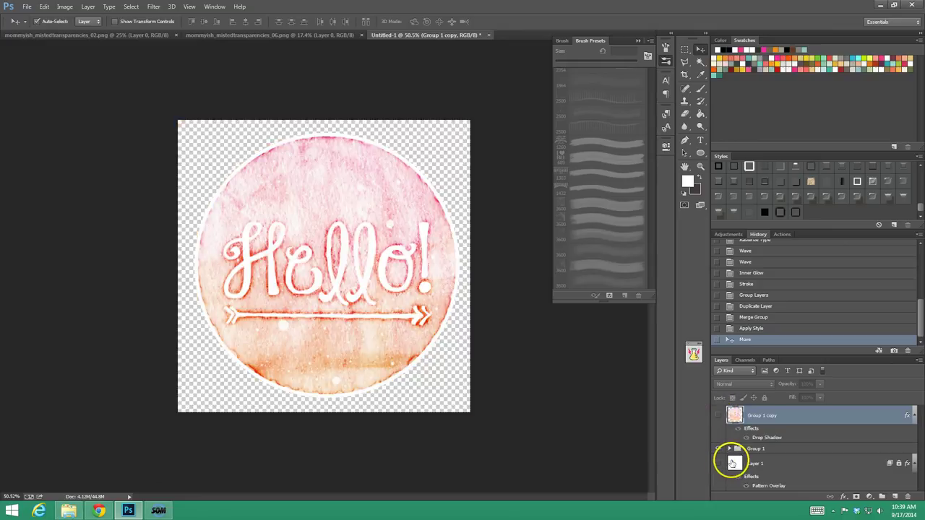
click(720, 448)
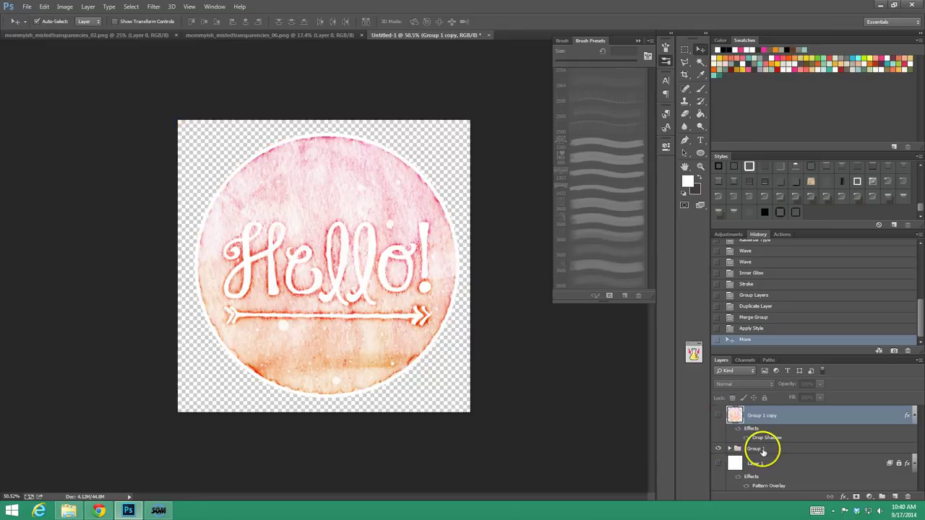
- Add a Black & White adjustment layer and move it to the top of the layer stack, above Group 1 copy
click(731, 449)
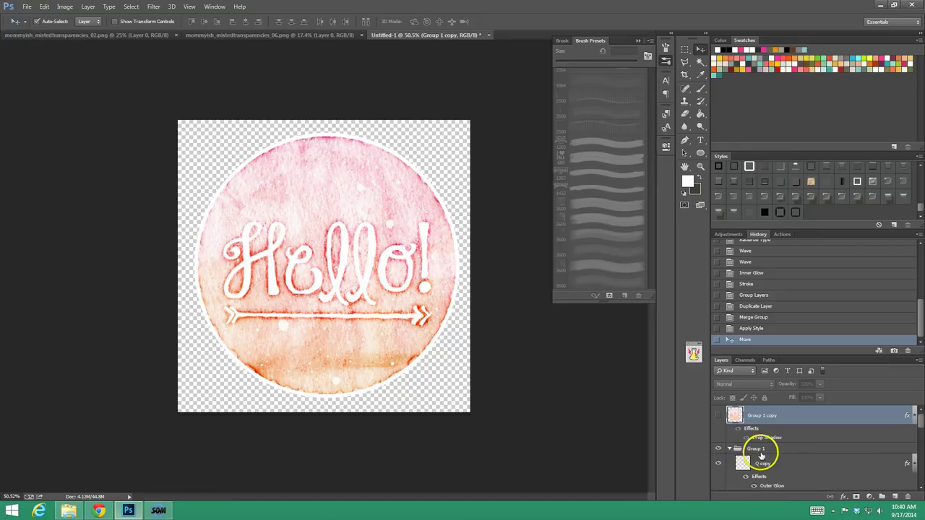
scroll(780, 462, down, 3)
click(778, 427)
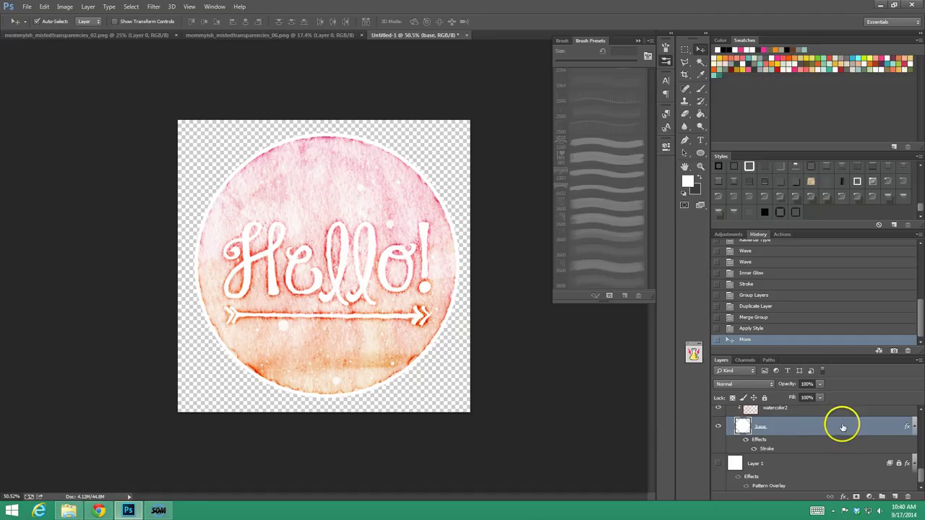
scroll(781, 430, up, 3)
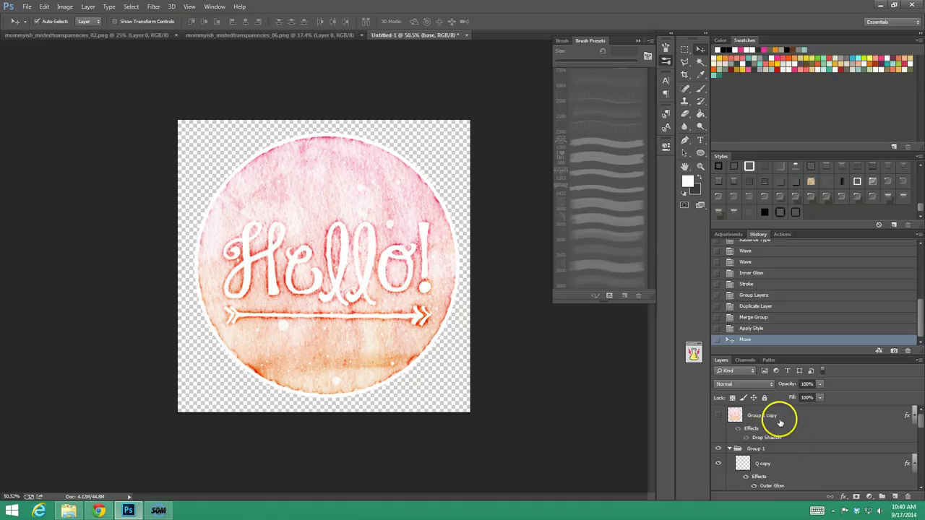
click(730, 235)
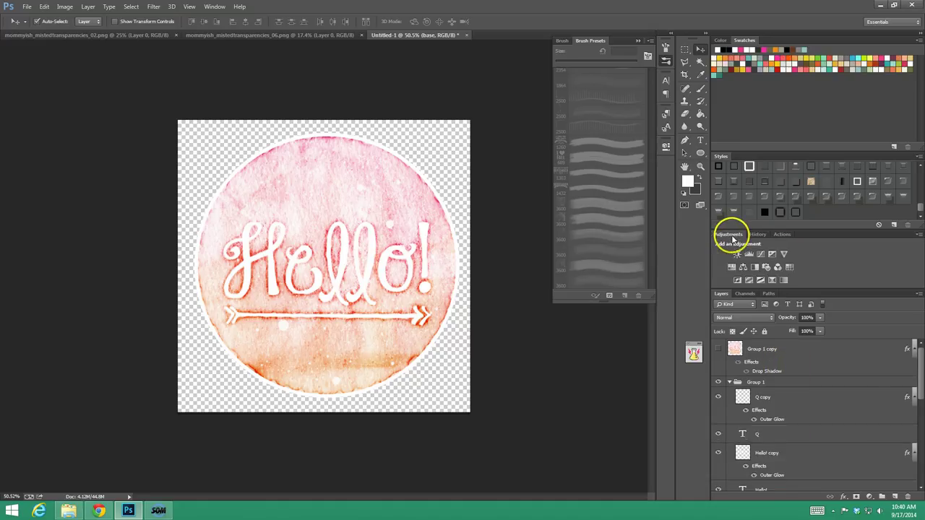
click(755, 267)
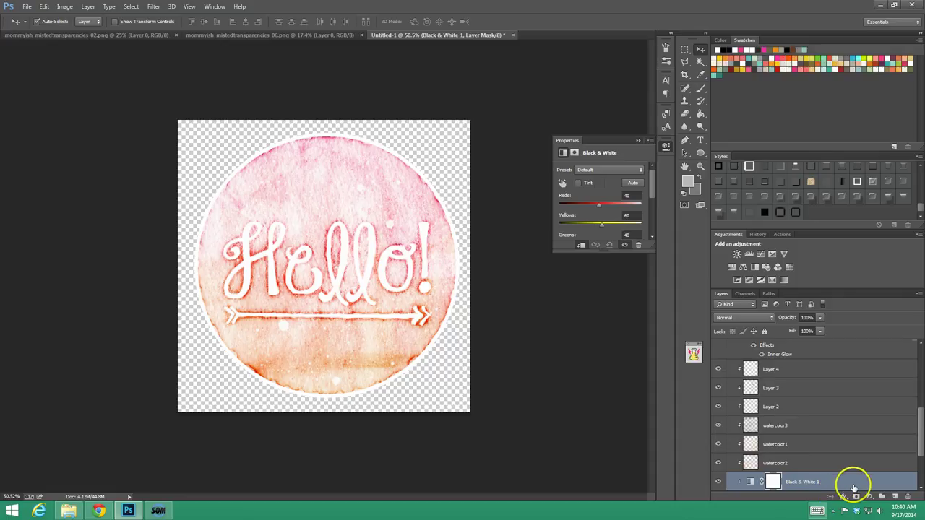
drag(851, 483, 851, 296)
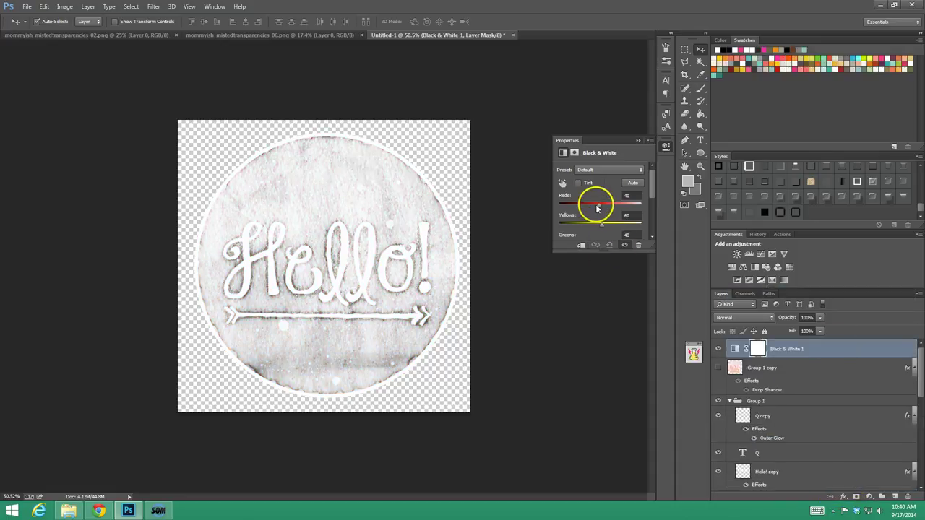
- Set the Black & White adjustment to Reds -28, Yellows 70 and Magentas 198
mouse_move(599, 208)
mouse_down()
mouse_move(579, 208)
mouse_move(600, 223)
mouse_up()
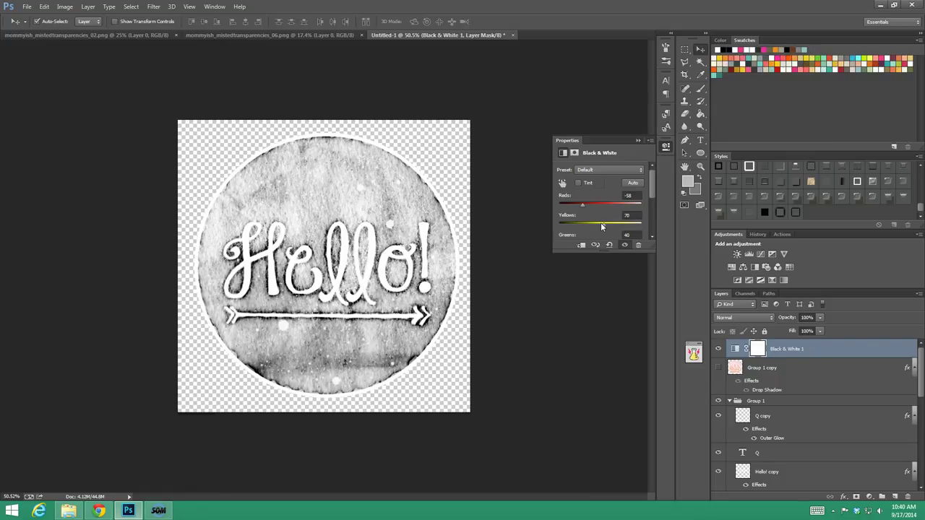
click(601, 223)
scroll(605, 220, down, 2)
scroll(608, 222, down, 2)
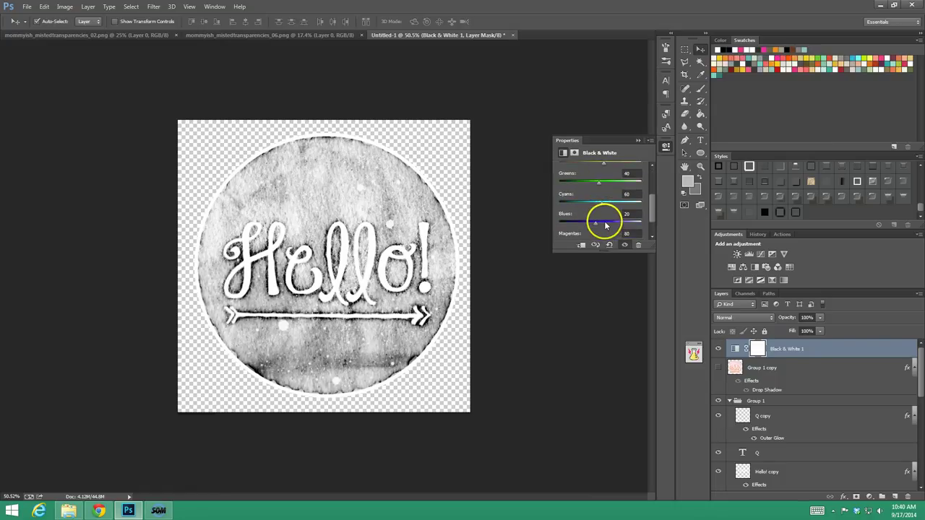
drag(603, 225, 606, 231)
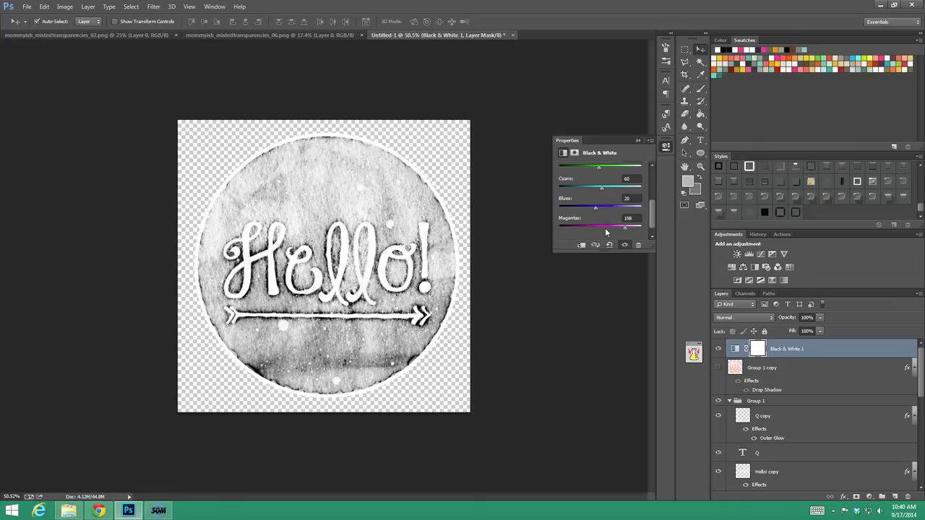
scroll(610, 215, up, 4)
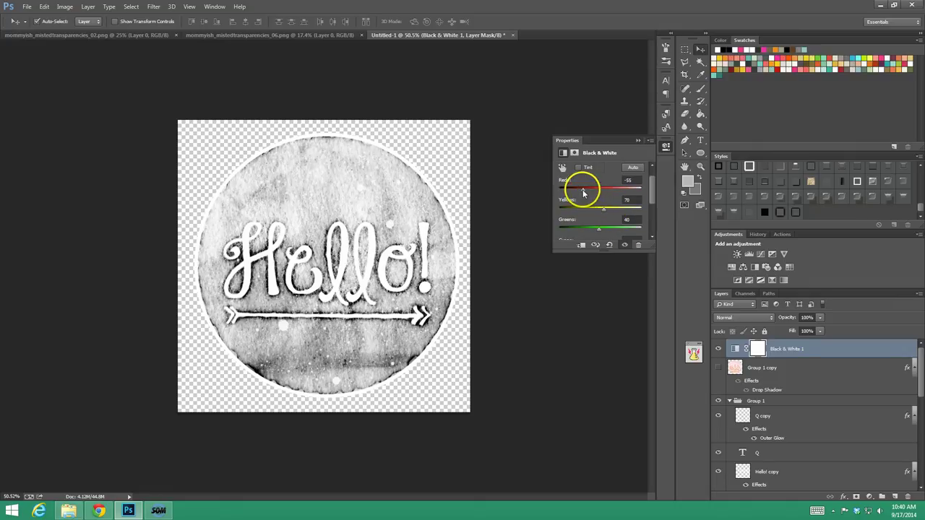
click(583, 190)
click(583, 189)
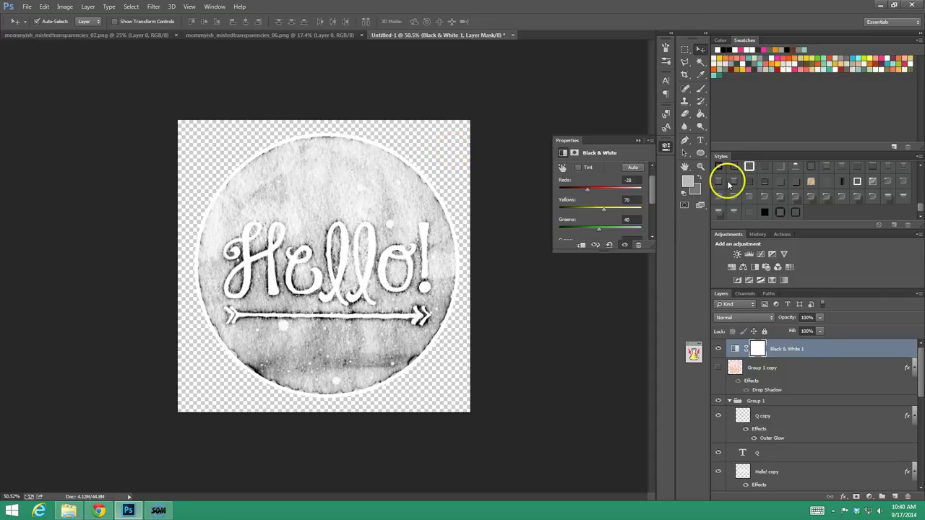
- Add a Levels adjustment layer above Black & White and set its white input level to 243
click(747, 254)
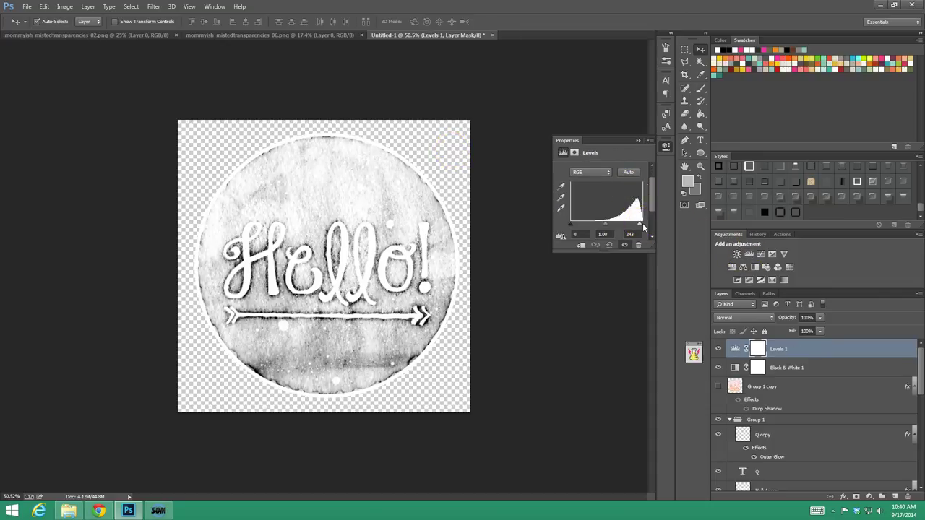
drag(642, 223, 643, 223)
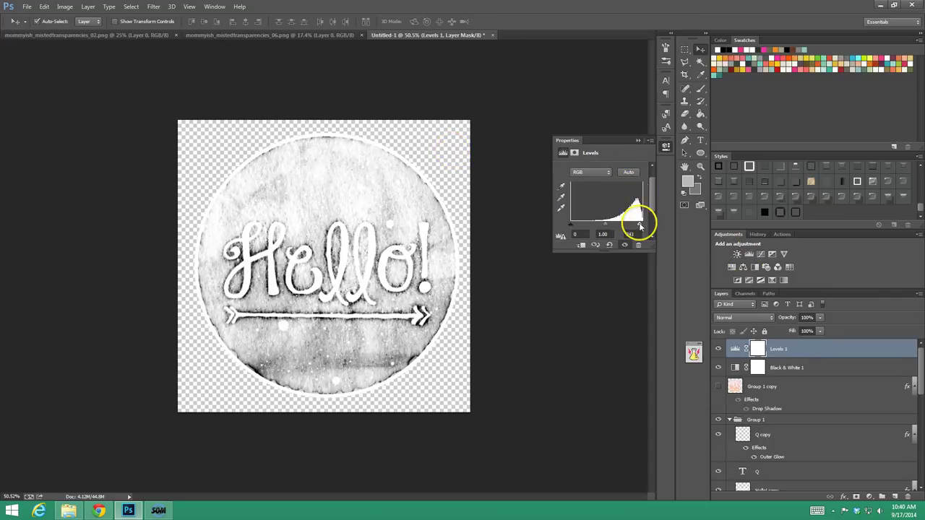
- Select the Group 1 copy layer and define the grayscale "Hello!" circle as a brush preset named "watercolor brush"
click(44, 7)
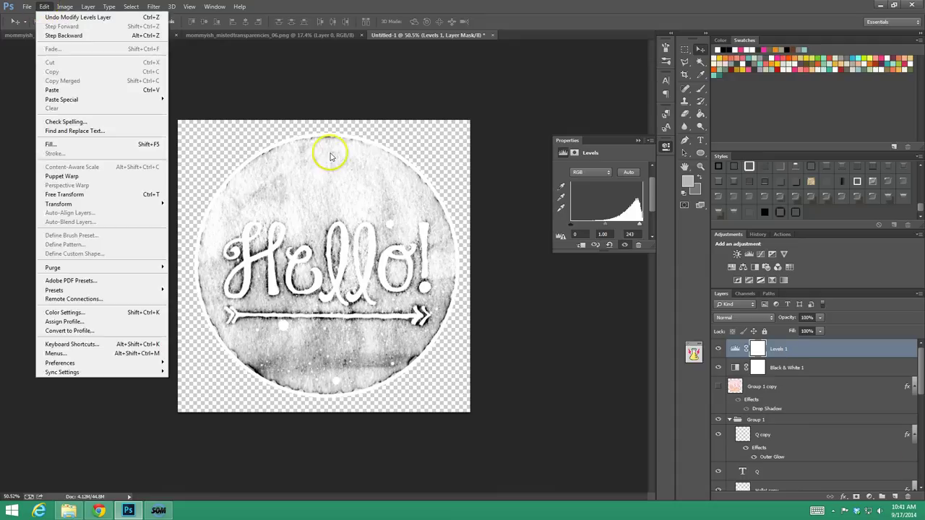
click(756, 386)
click(756, 386)
click(43, 7)
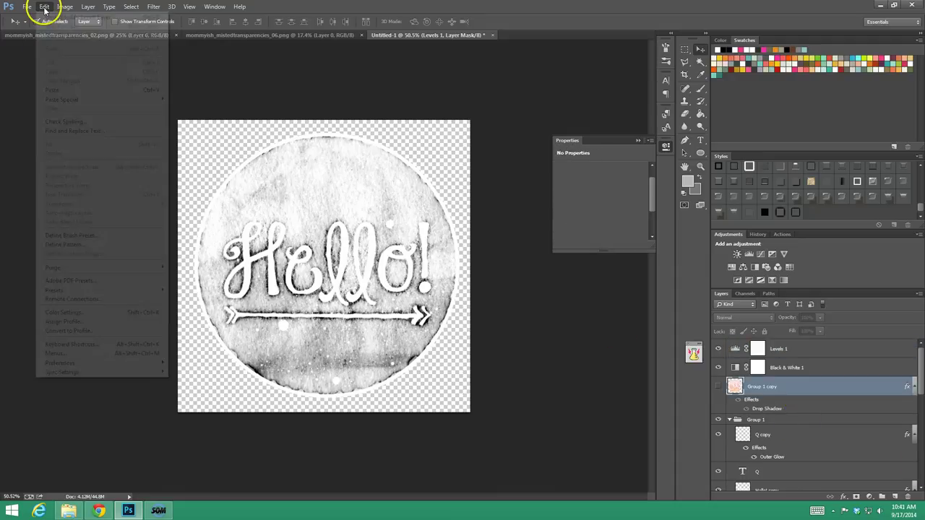
click(100, 236)
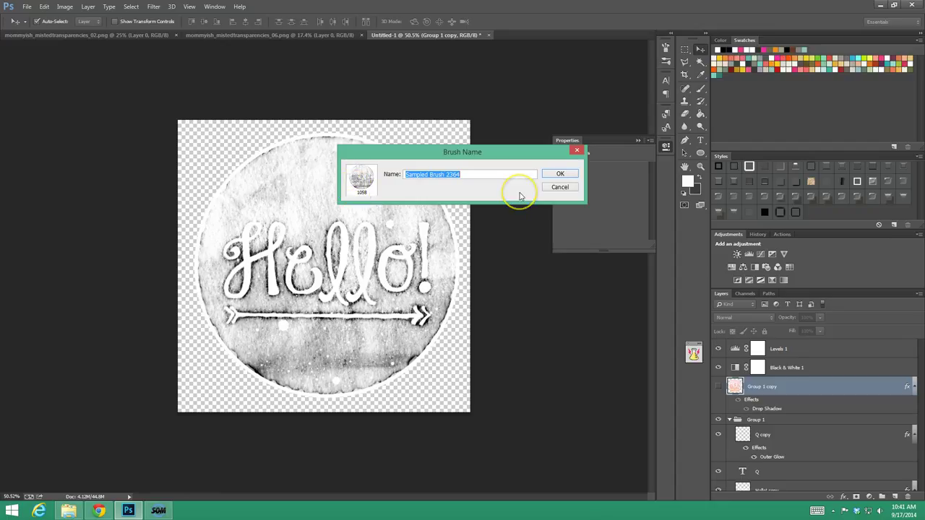
text(watercolor)
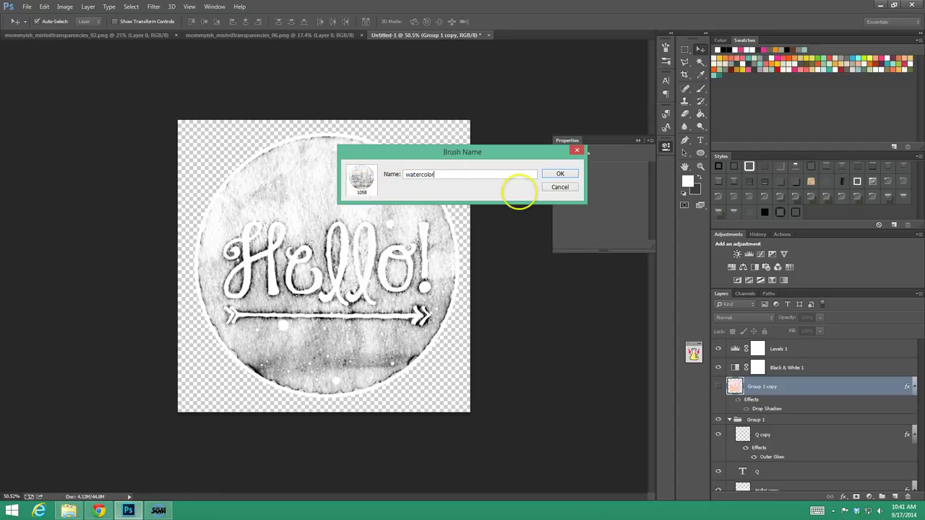
text( brush)
key(Return)
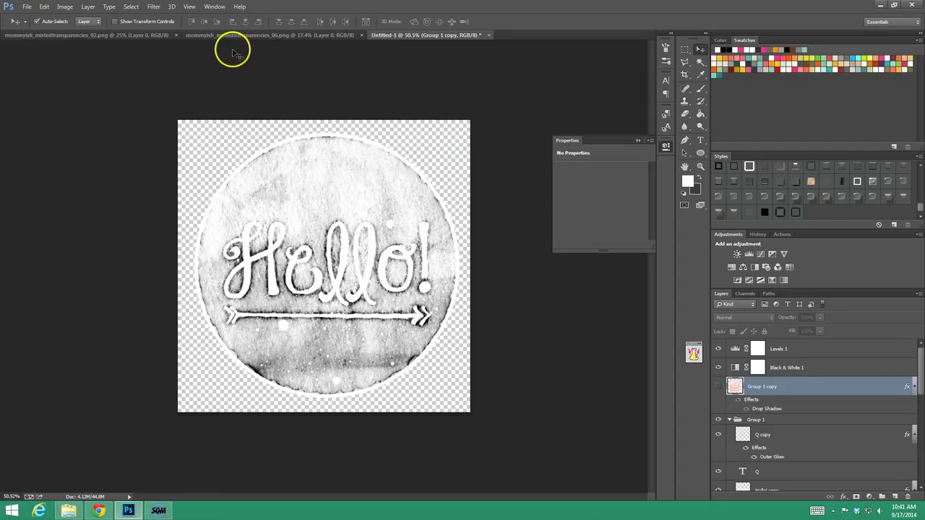
- Create a transparent 3600 × 3600 pixel RGB document at 300 pixels/inch and fill its Layer 1 with white
click(28, 9)
click(34, 16)
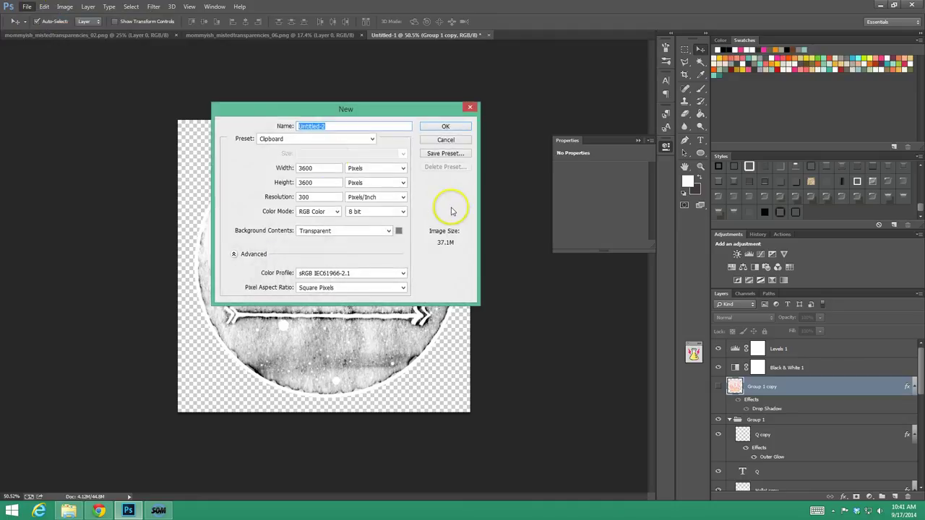
click(446, 126)
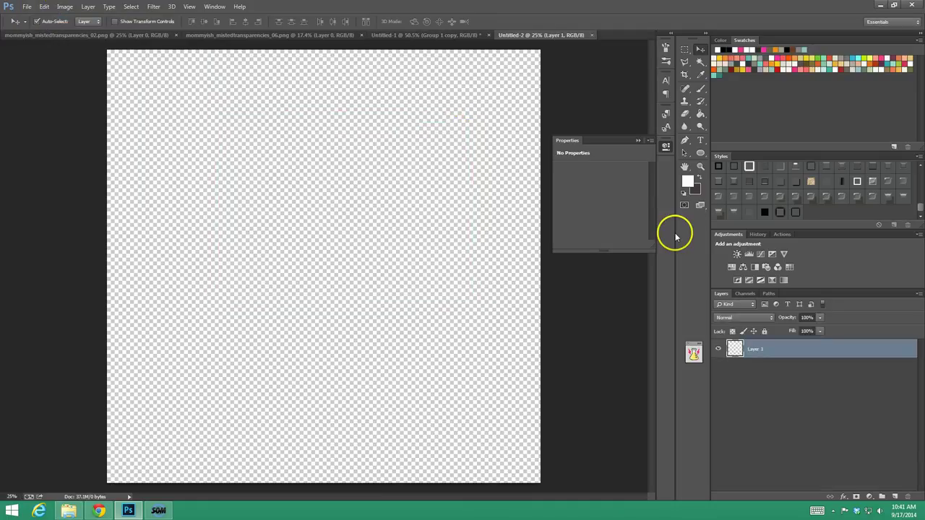
click(700, 114)
click(336, 157)
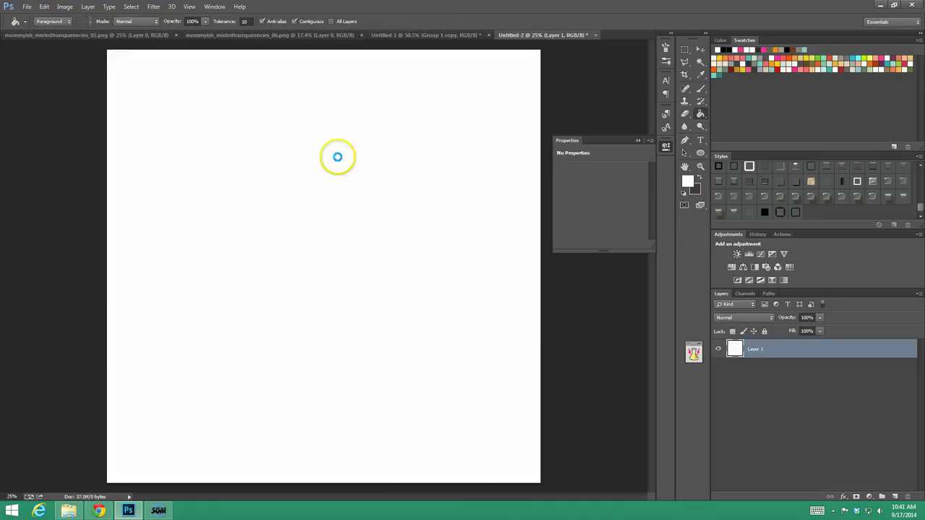
- Add a new layer and stamp the 1058 px watercolor brush once in pink on the upper-left part of the canvas
click(895, 497)
click(700, 89)
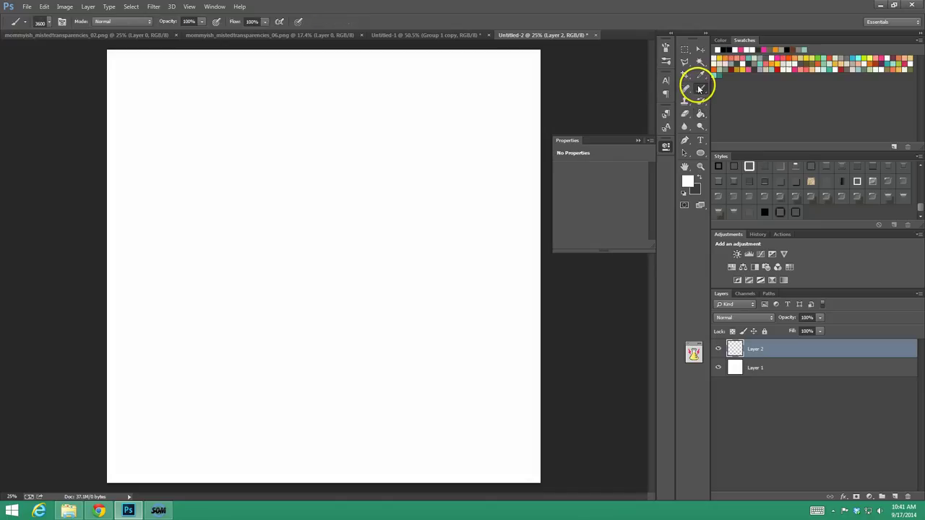
click(793, 66)
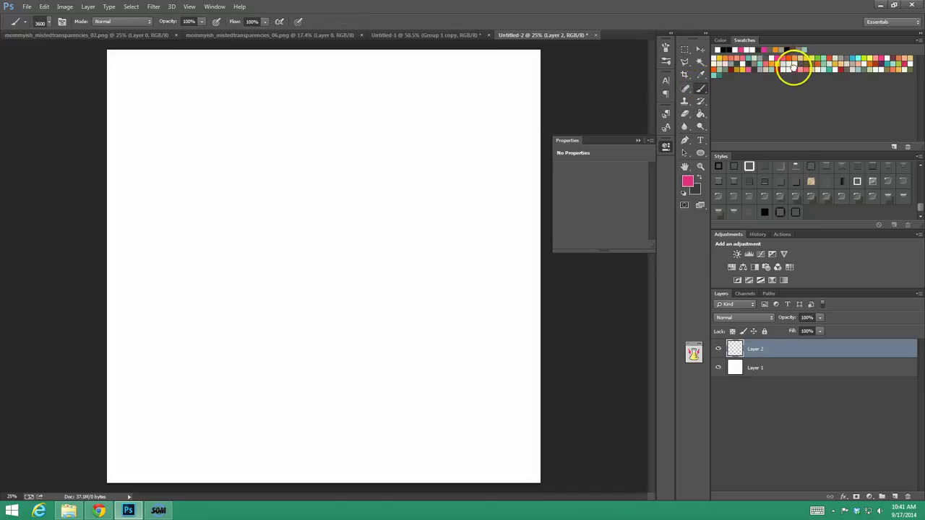
click(667, 63)
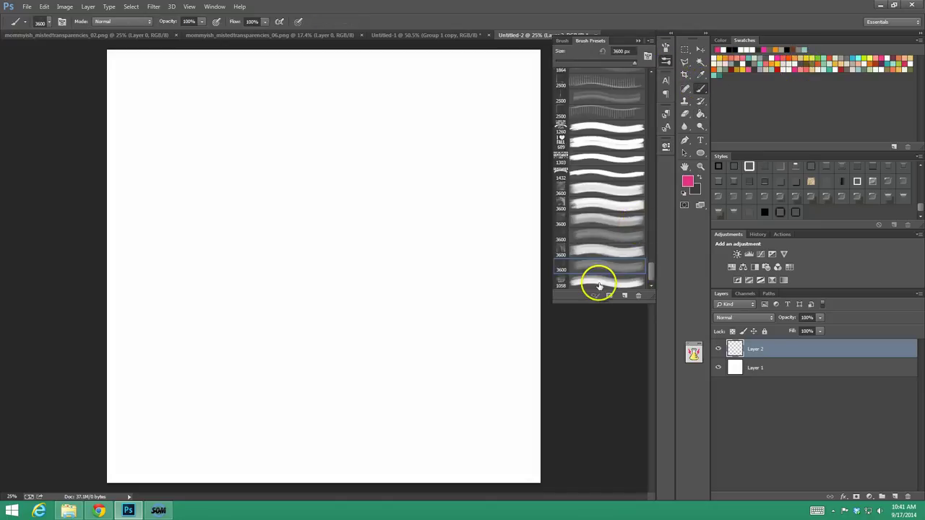
click(589, 282)
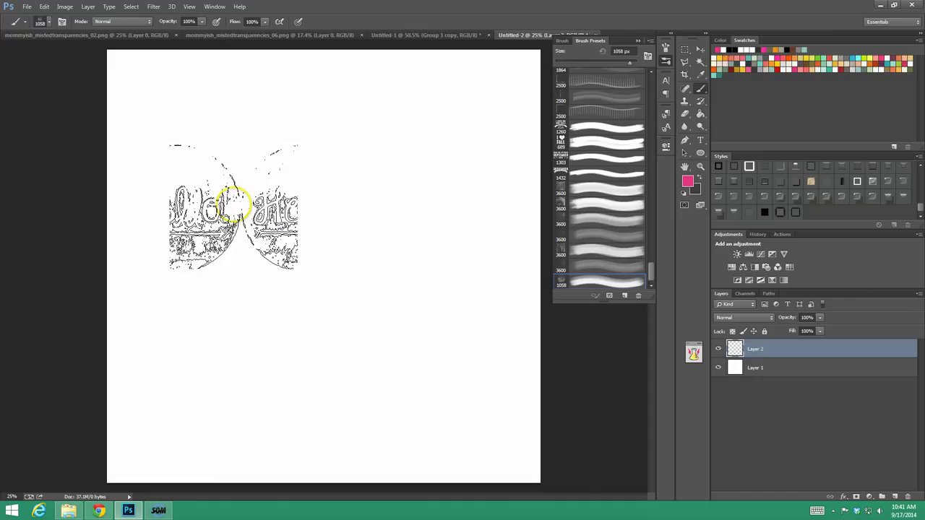
click(232, 205)
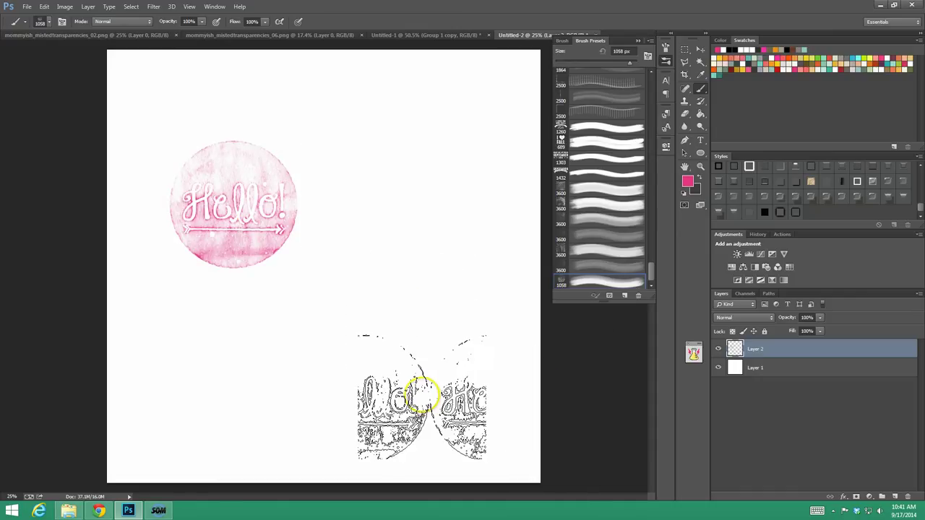
- Stamp the same brush in light tan on the canvas's lower-right area and in teal on its upper-right area
click(801, 64)
click(401, 333)
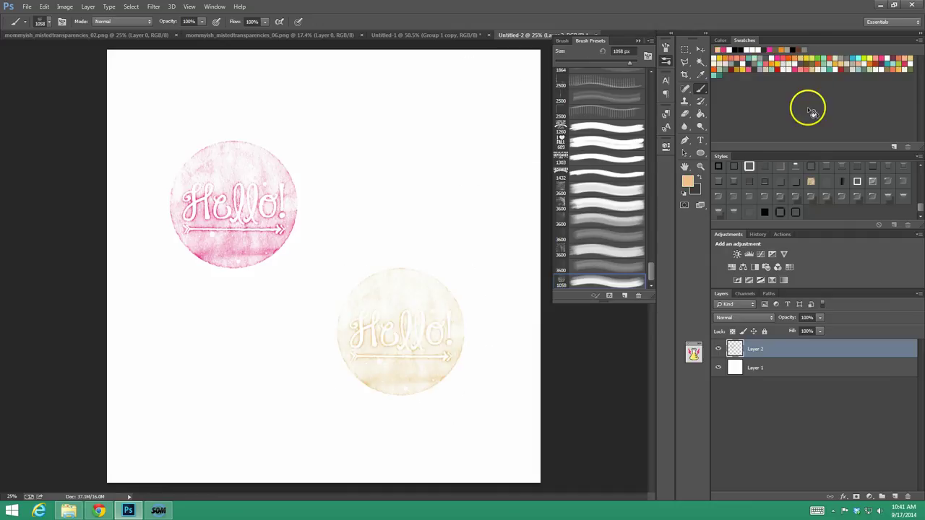
click(830, 67)
click(416, 155)
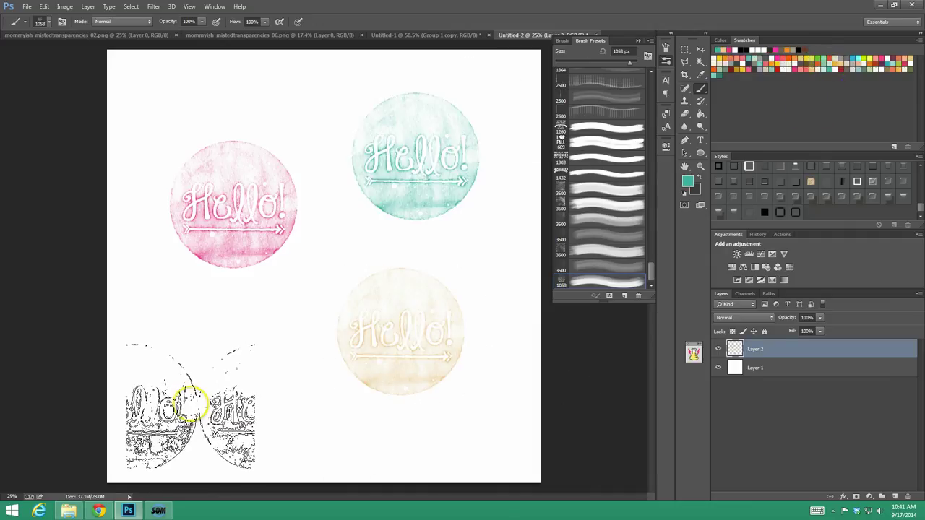